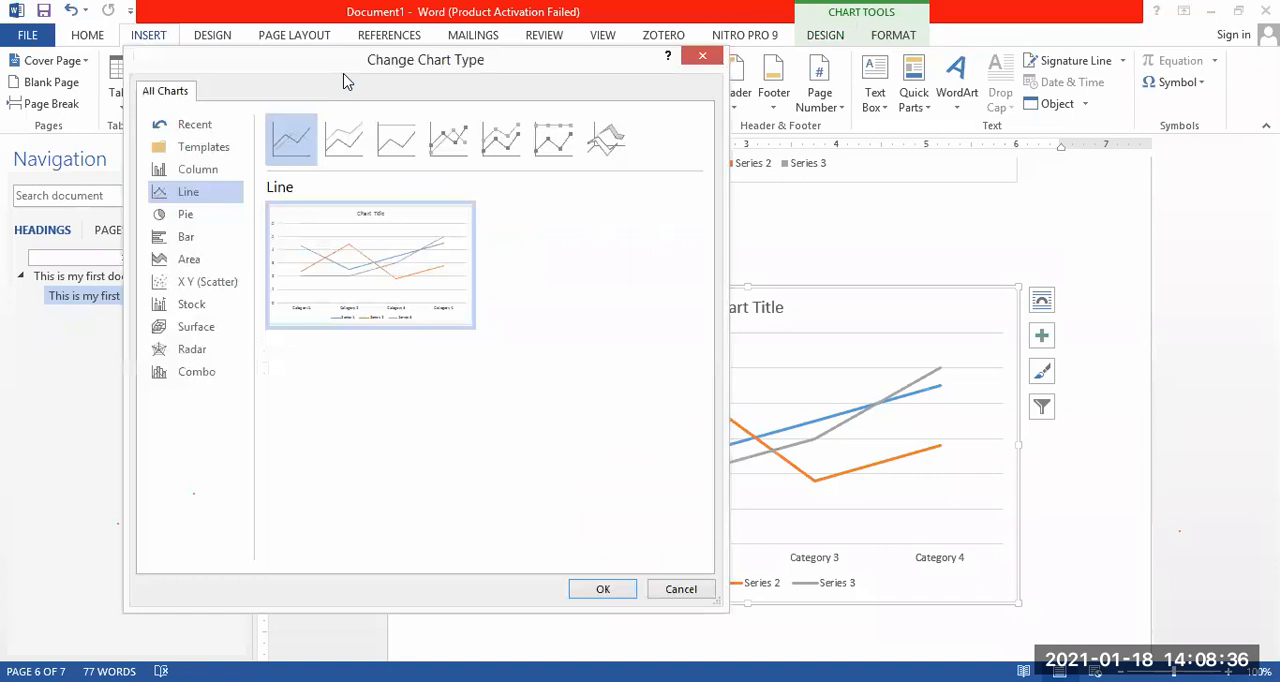
Change the selected line chart to a pie chart.
left_click(183, 216)
mouse_move(355, 278)
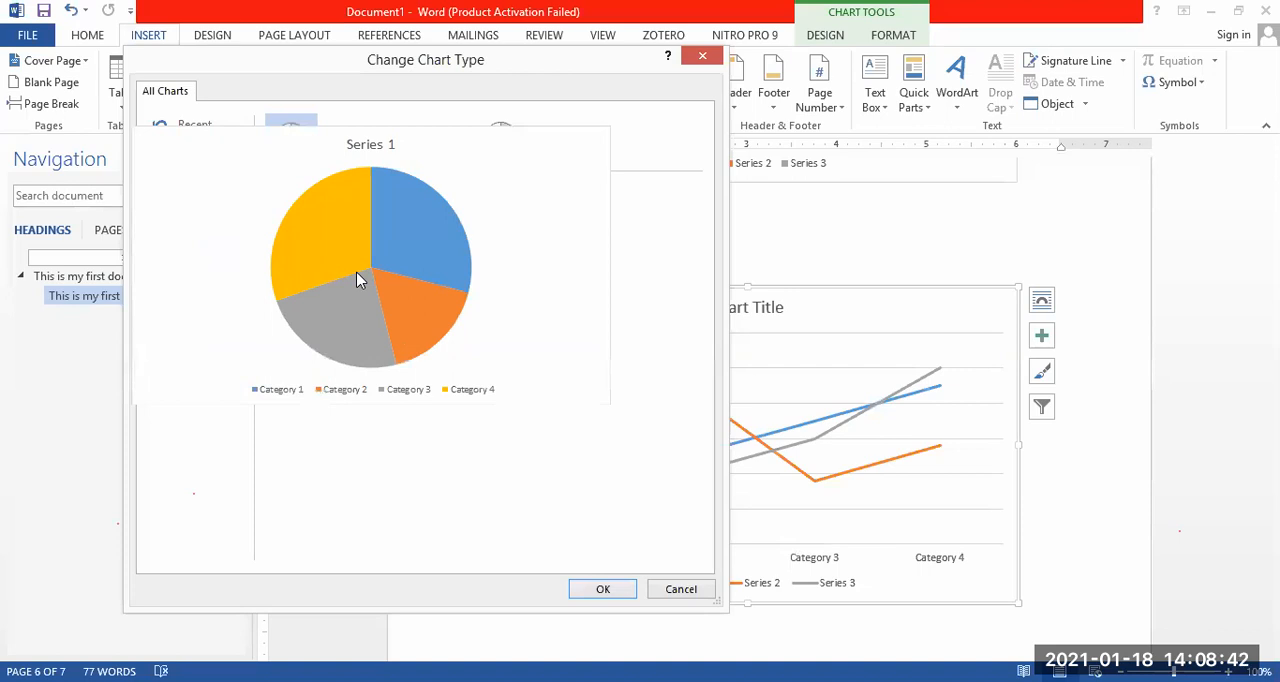
left_click(603, 589)
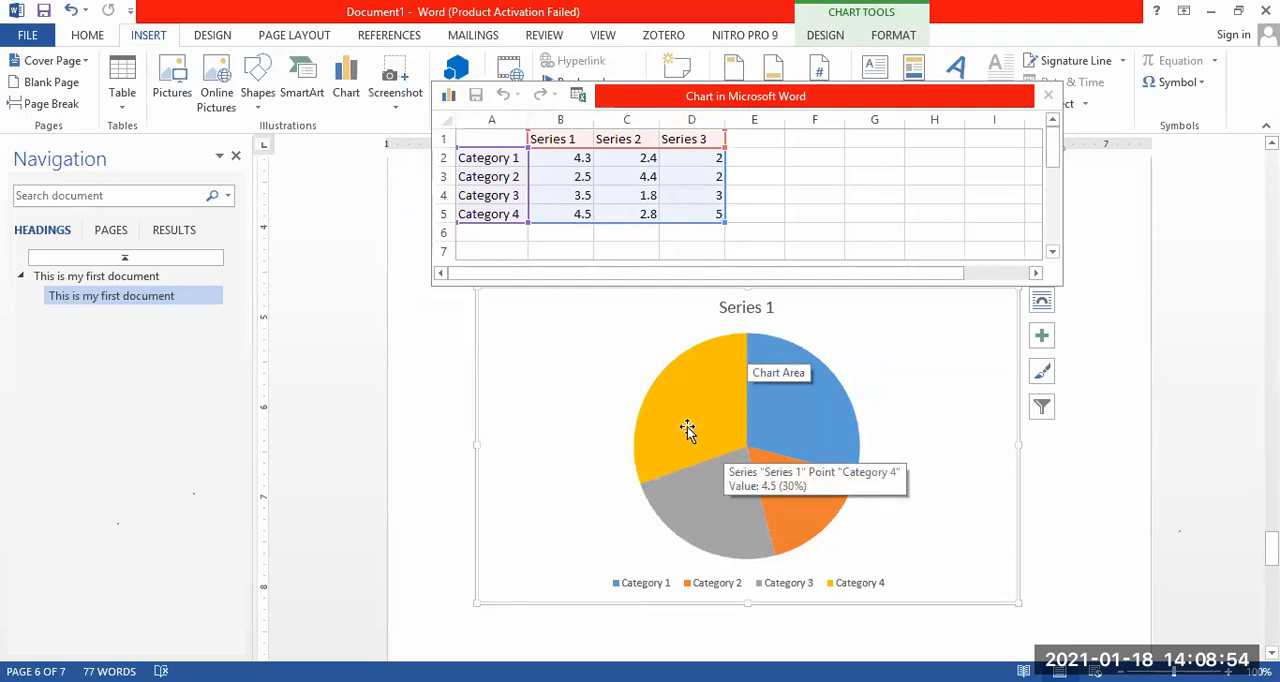
Open the data point formatting options and select the pie chart's slices one after another to inspect them.
left_click(789, 412)
double_click(789, 412)
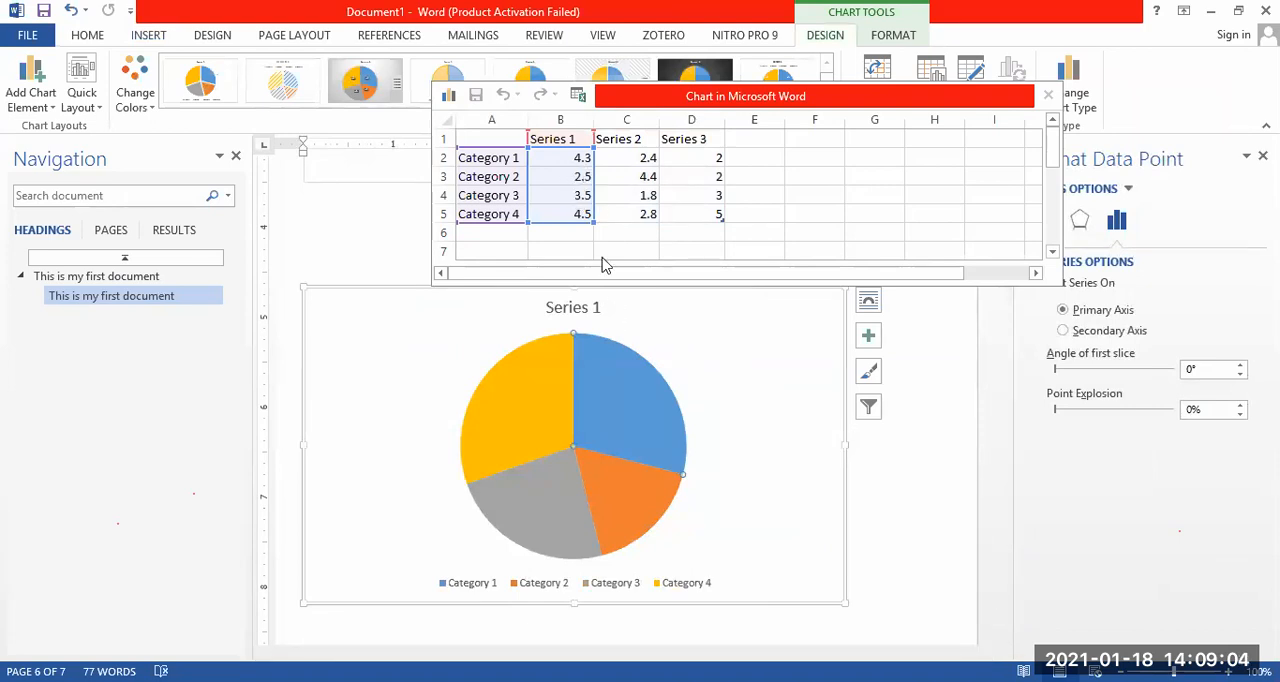
left_click(547, 498)
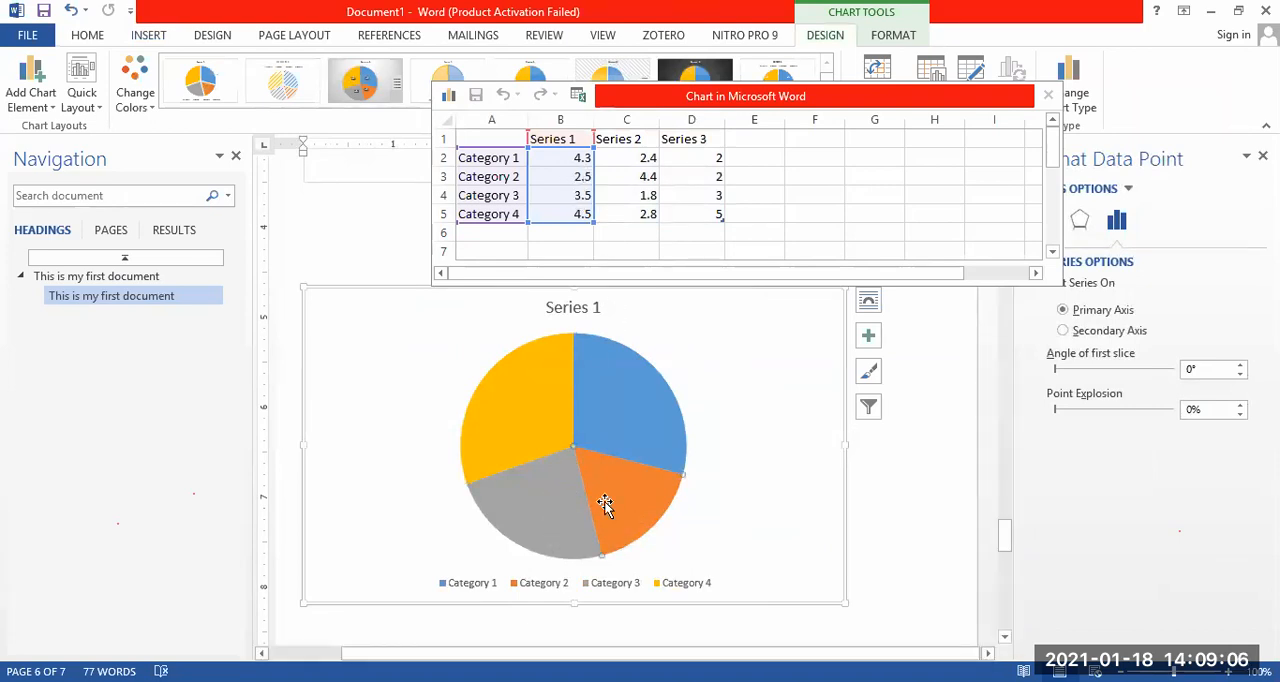
left_click(502, 436)
left_click(637, 418)
mouse_move(663, 505)
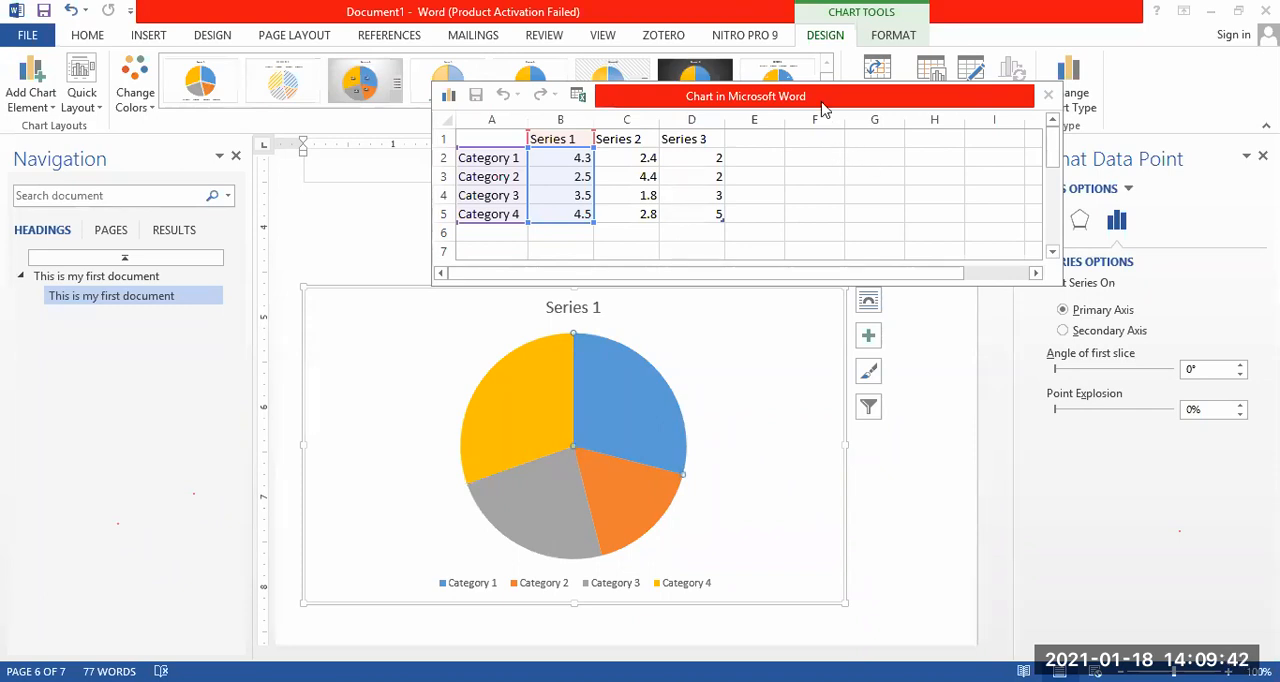
Close the chart's data sheet and deselect the pie chart.
left_click_drag(822, 108, 548, 121)
left_click(770, 109)
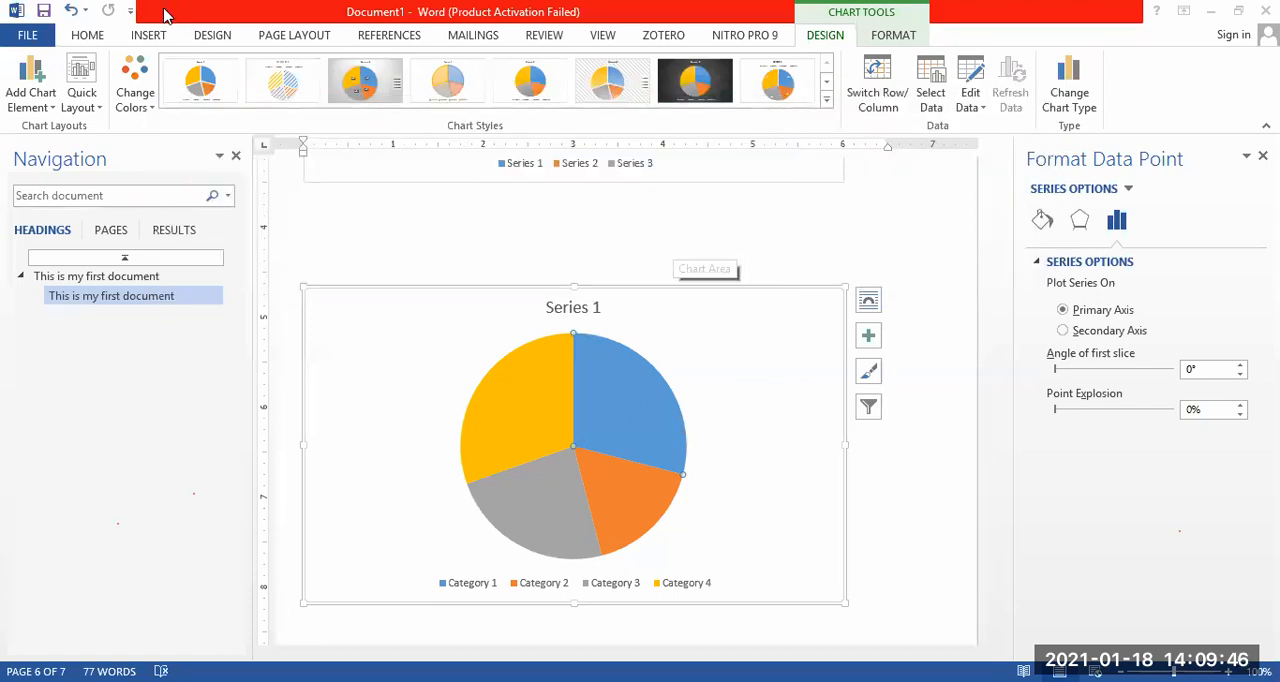
left_click(149, 37)
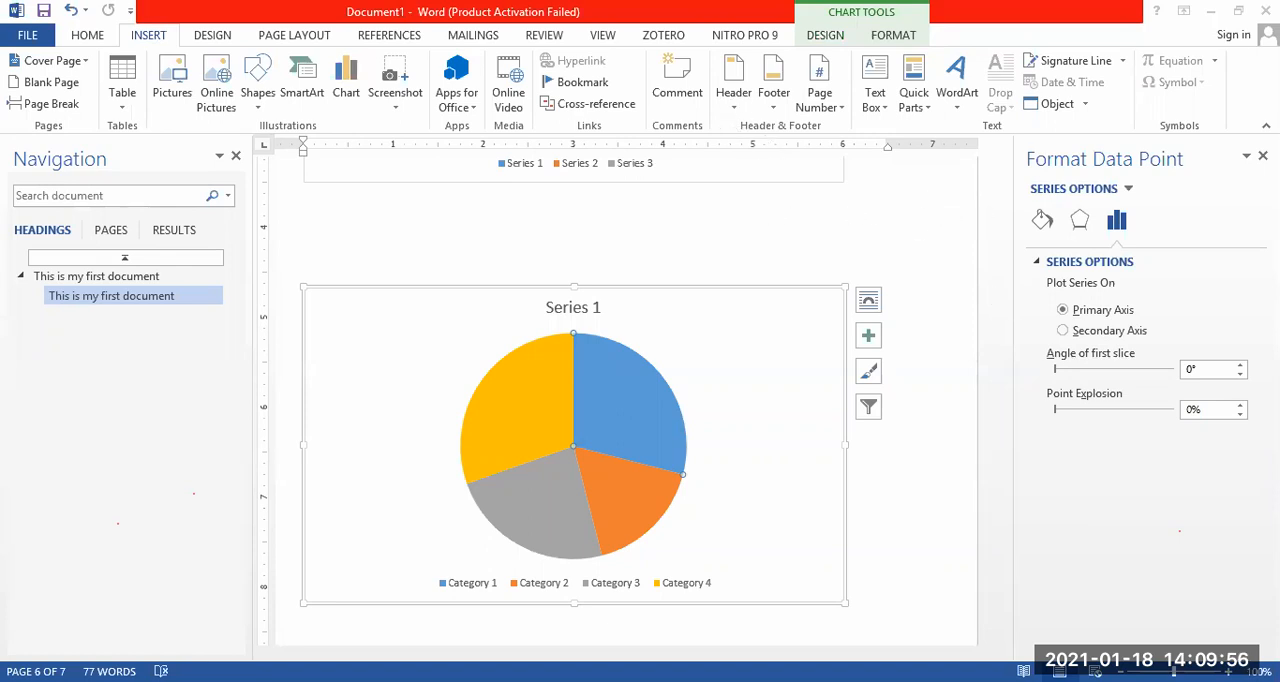
left_click(890, 538)
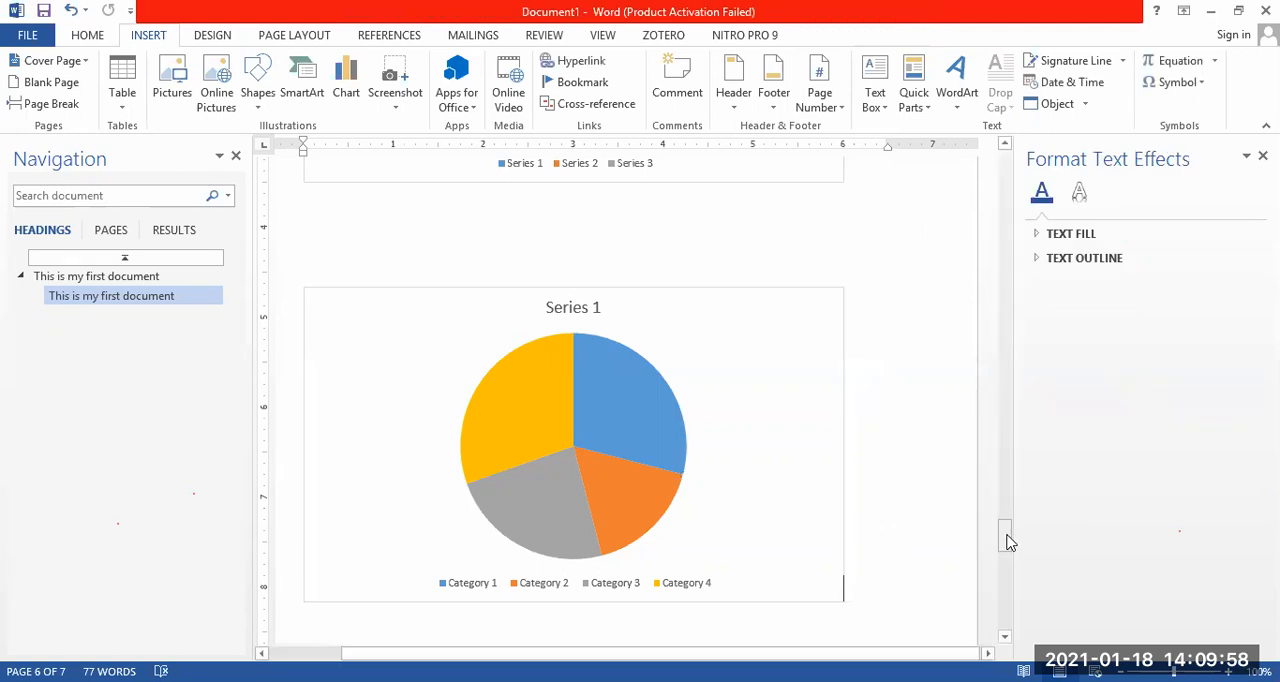
Place the cursor on the blank last page and insert a Blank (Three Columns) header from the built-in designs.
left_click_drag(1008, 540, 1012, 580)
left_click(643, 417)
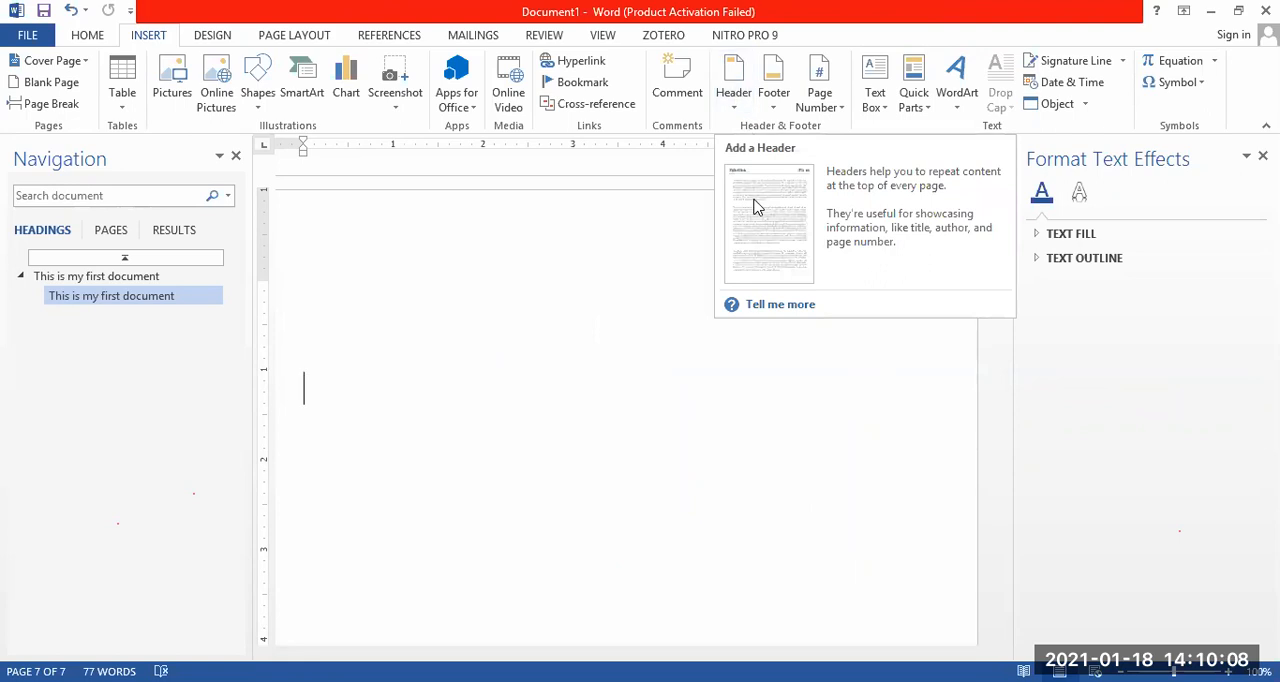
left_click(736, 103)
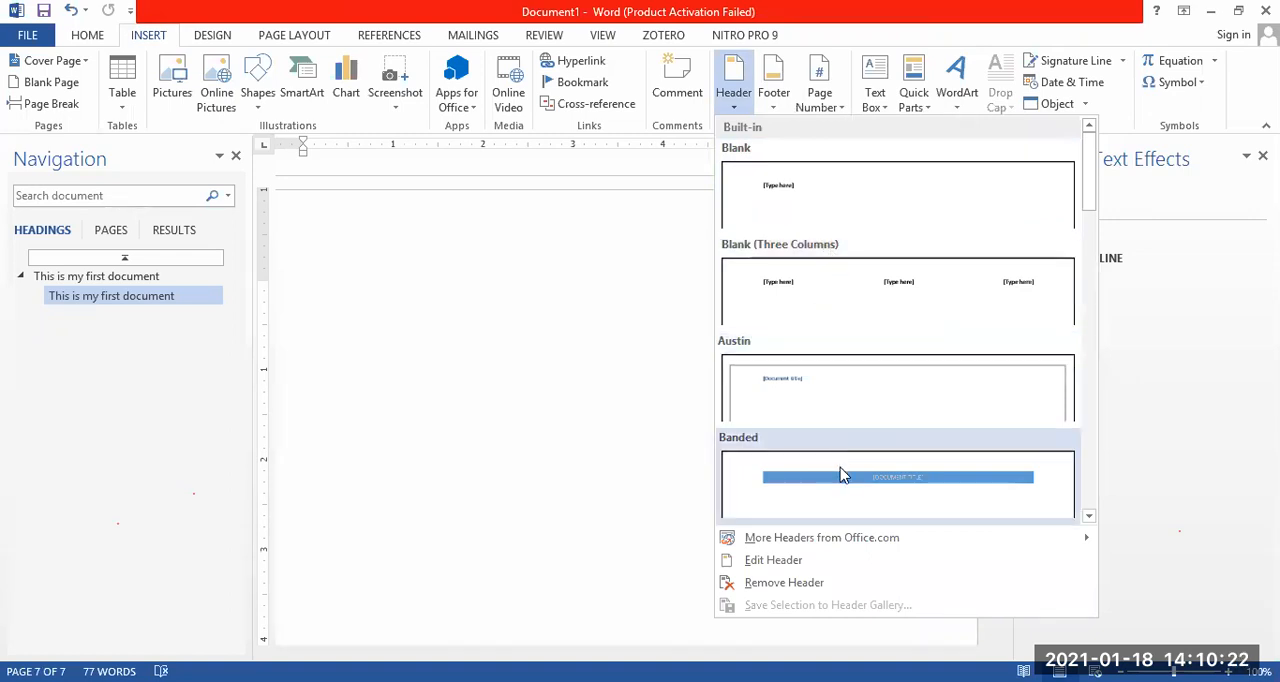
mouse_move(1090, 188)
left_mouse_down()
mouse_move(1110, 357)
mouse_move(1093, 400)
mouse_move(1108, 442)
mouse_move(1092, 175)
left_mouse_up()
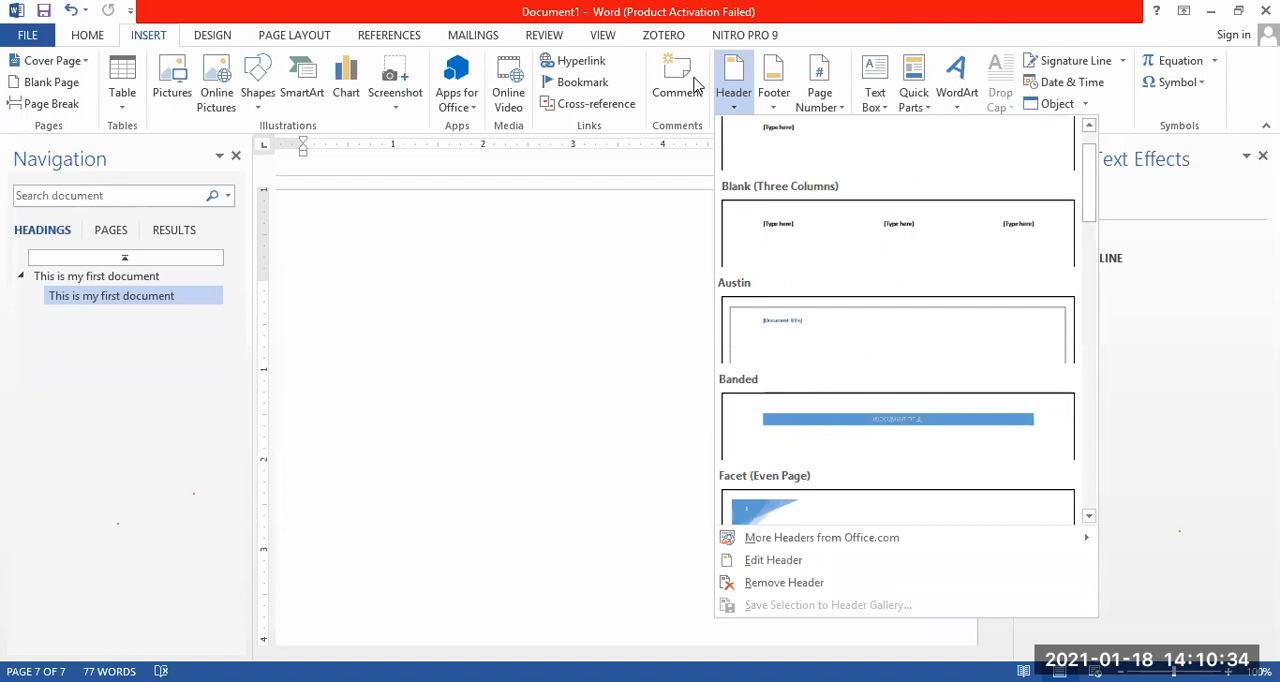
key("Escape")
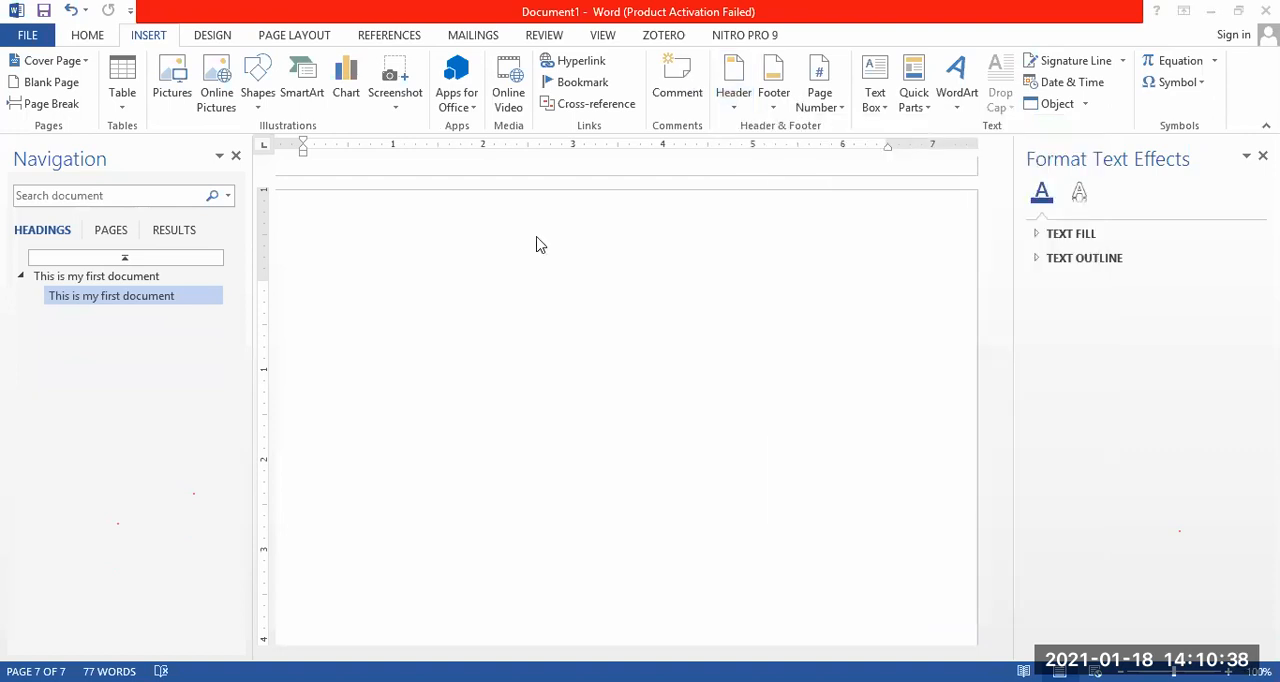
left_click(737, 80)
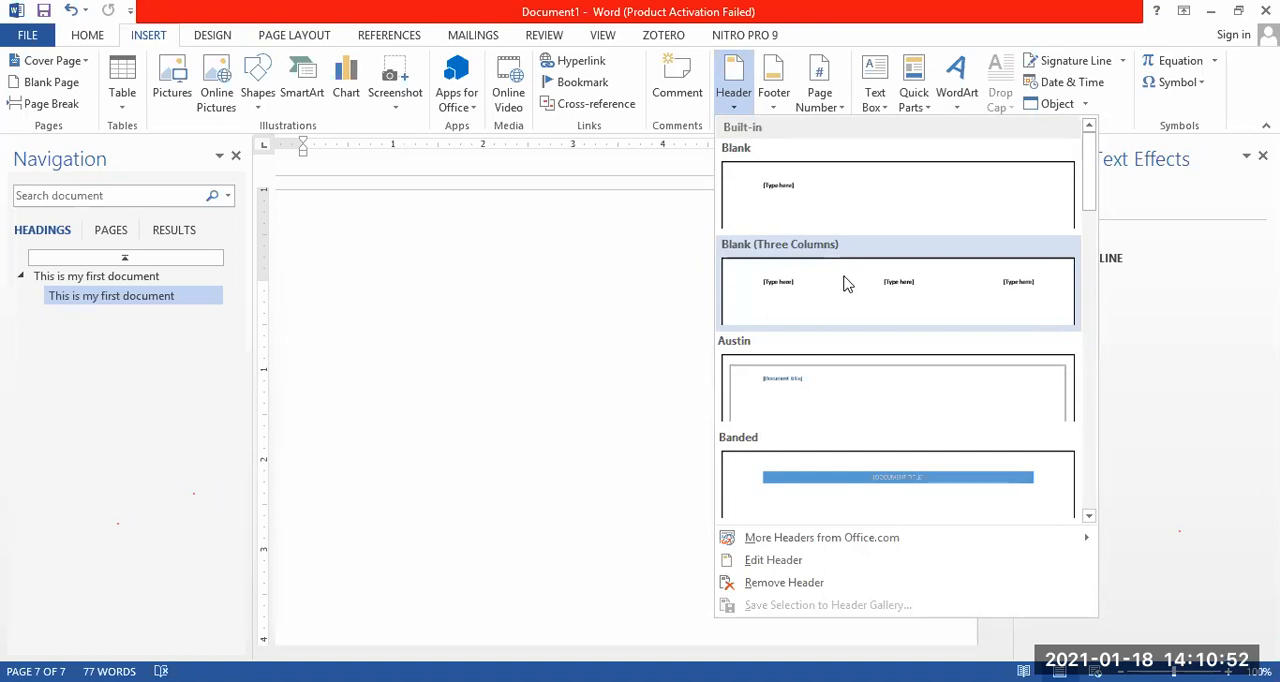
left_click(845, 285)
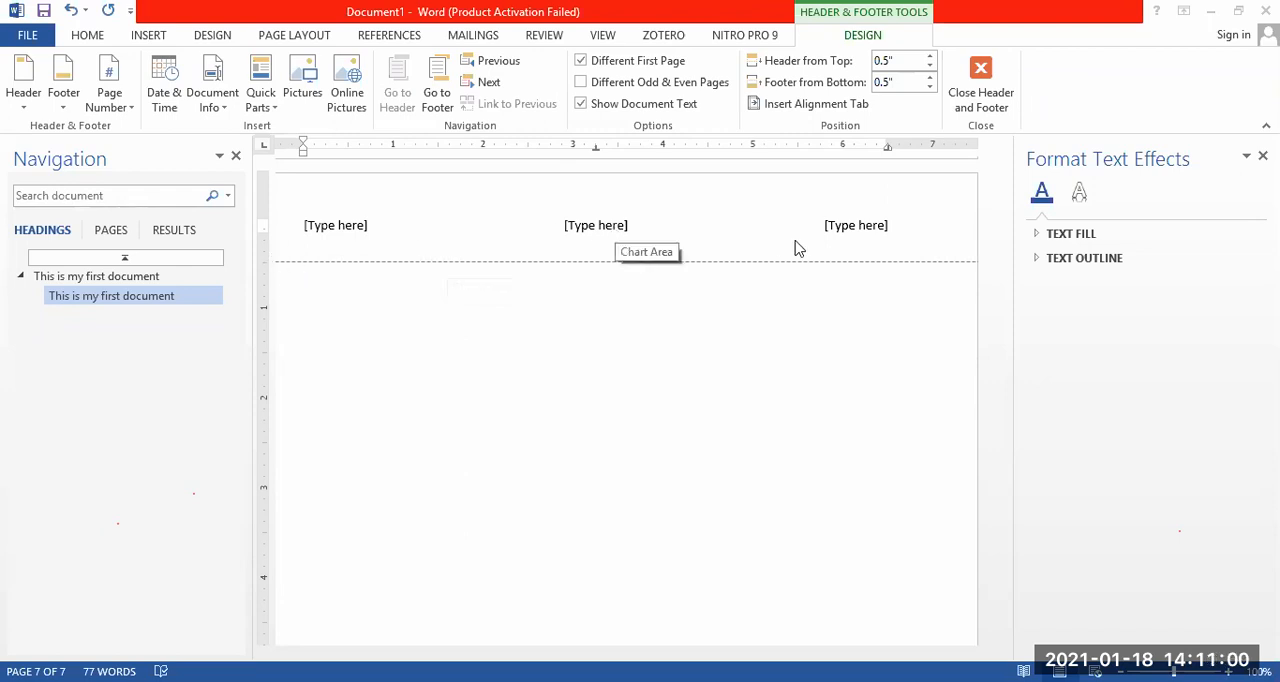
Fill the header's left placeholder with "Network" and its centre placeholder with "IV".
left_click(363, 230)
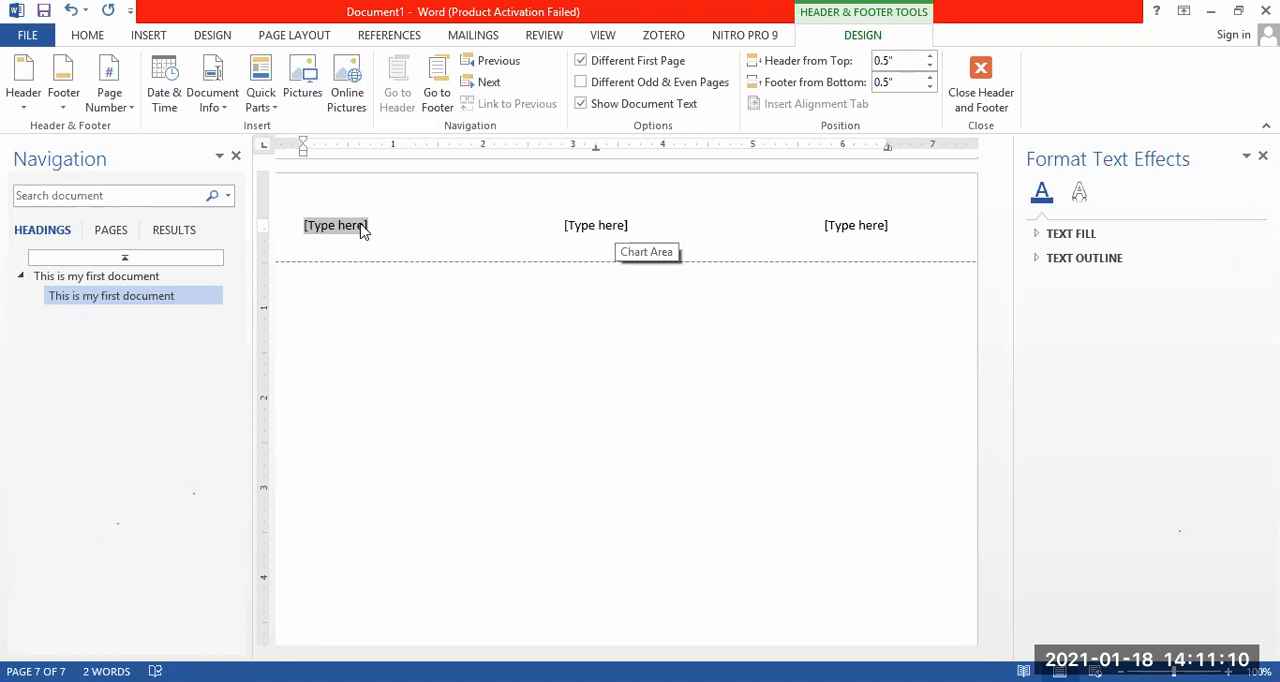
type("N")
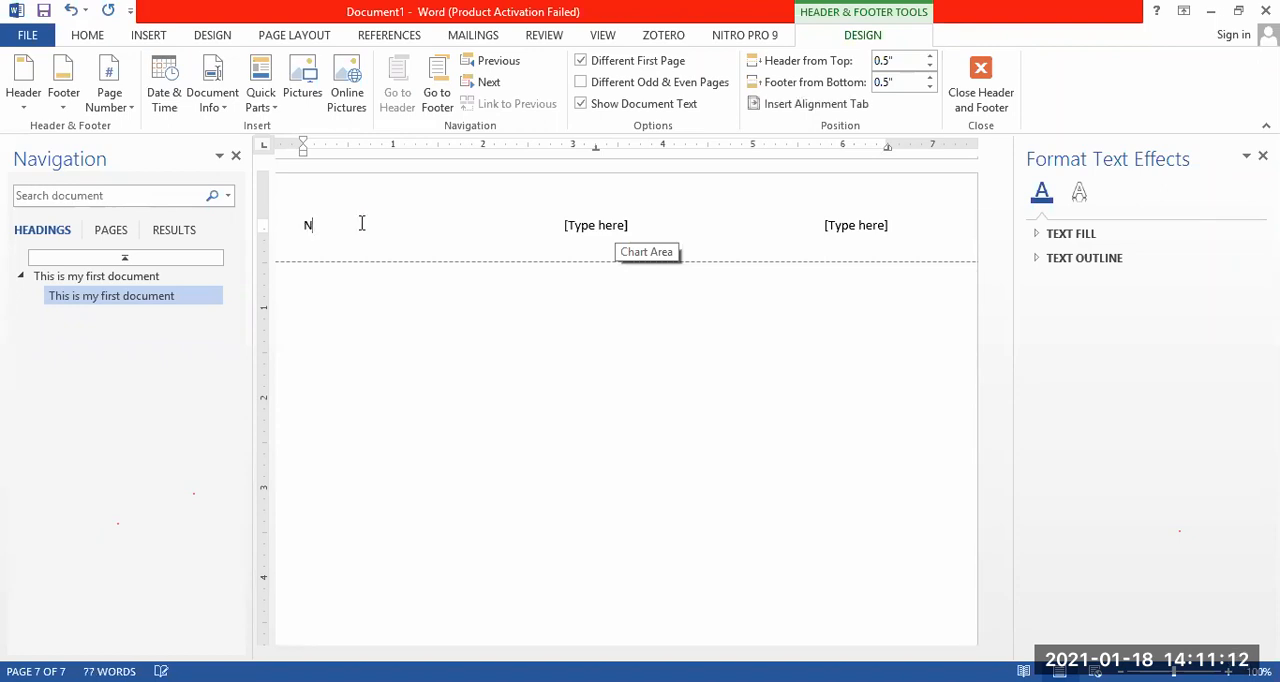
type("etwork")
left_click(618, 228)
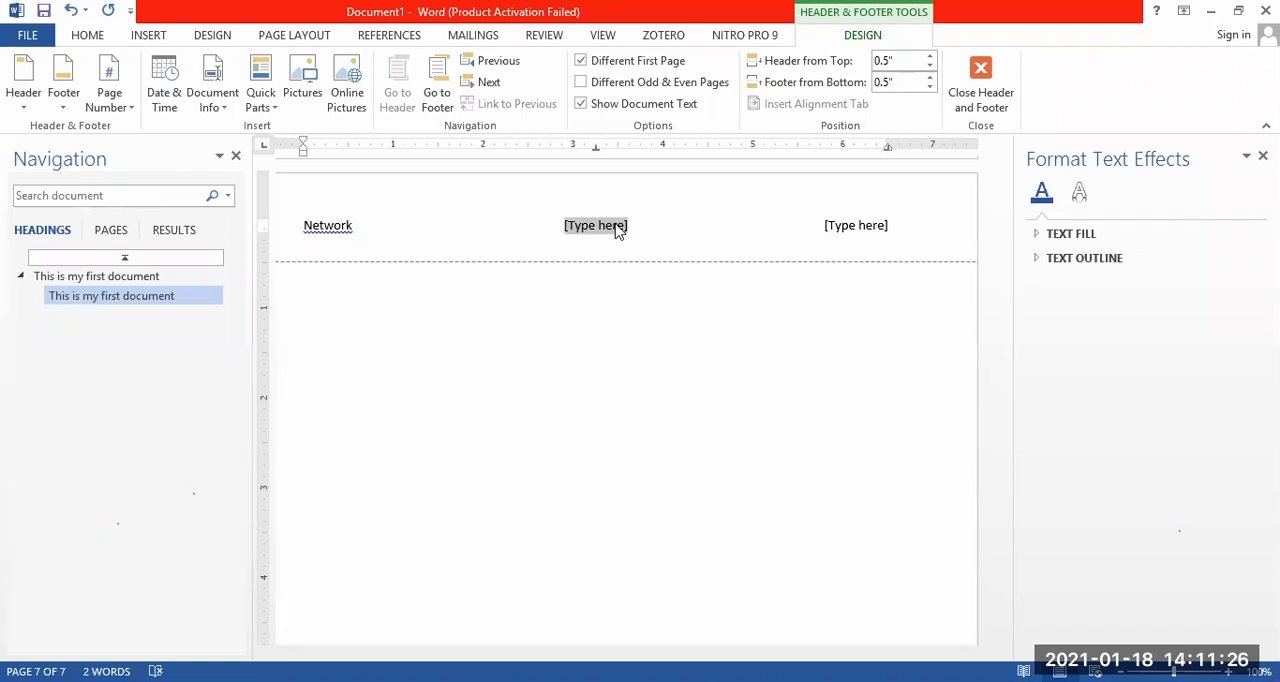
type("IV")
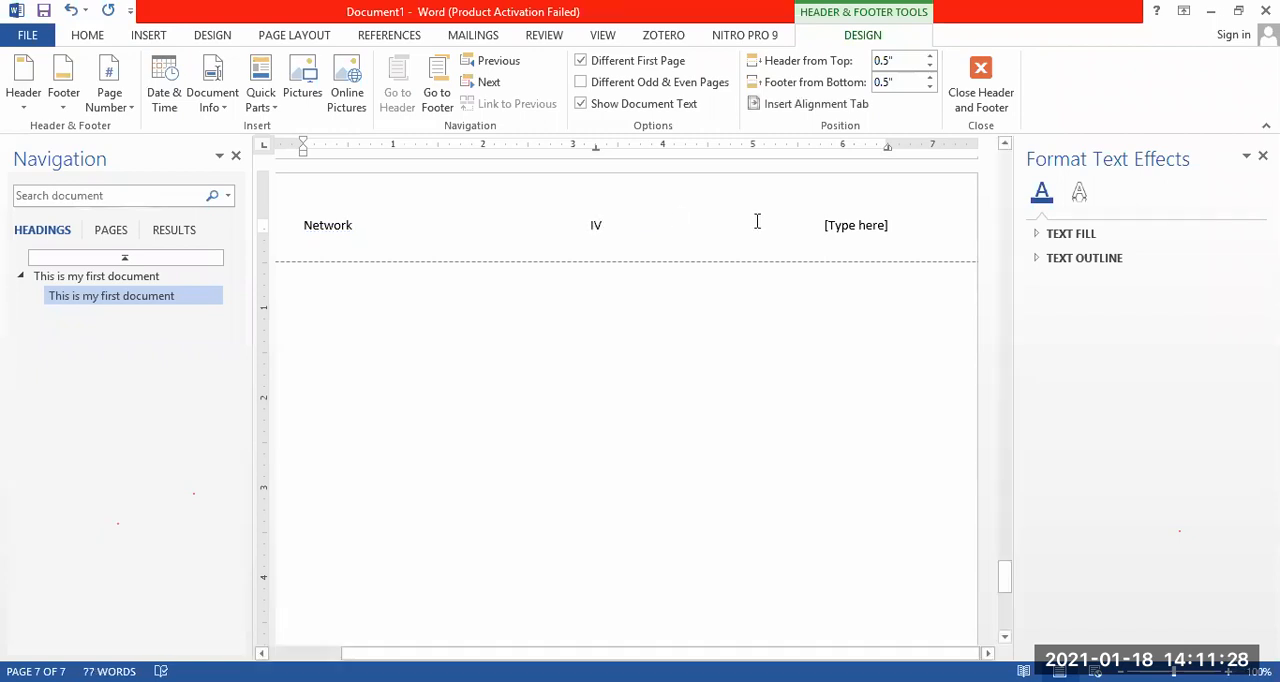
Replace the header's right placeholder with the date 18/jan/2021, add a line below it and leave header editing.
left_click(866, 228)
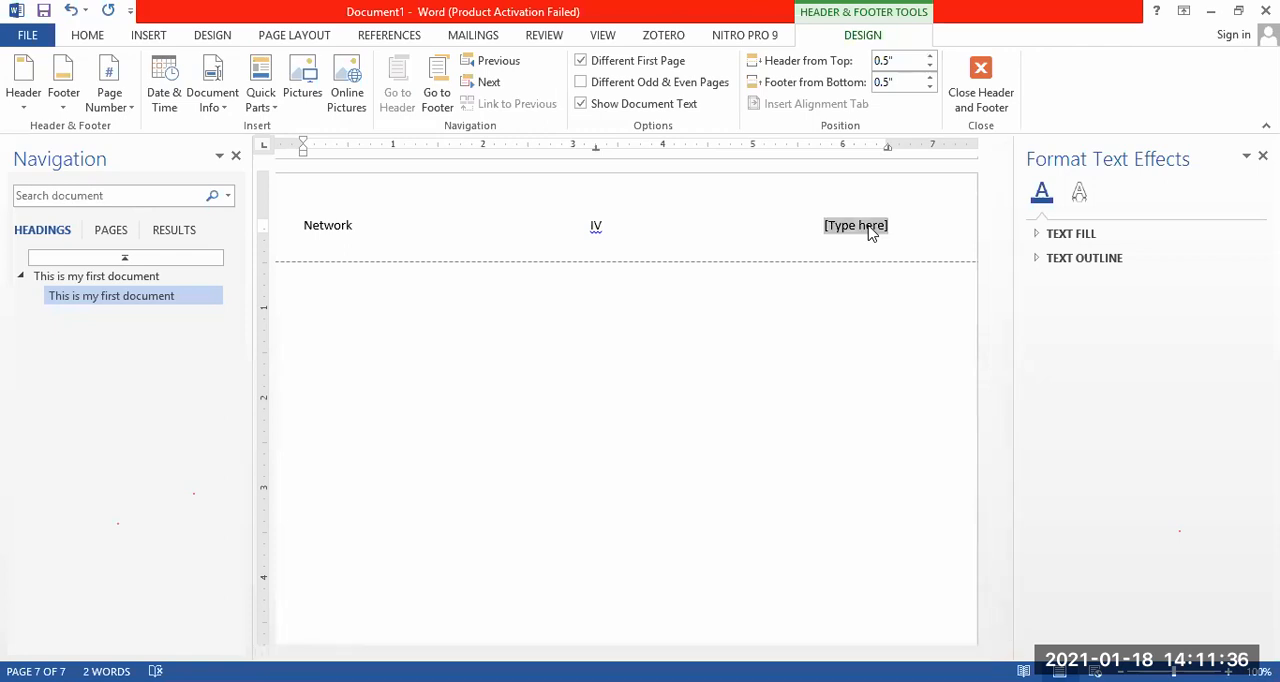
type("!")
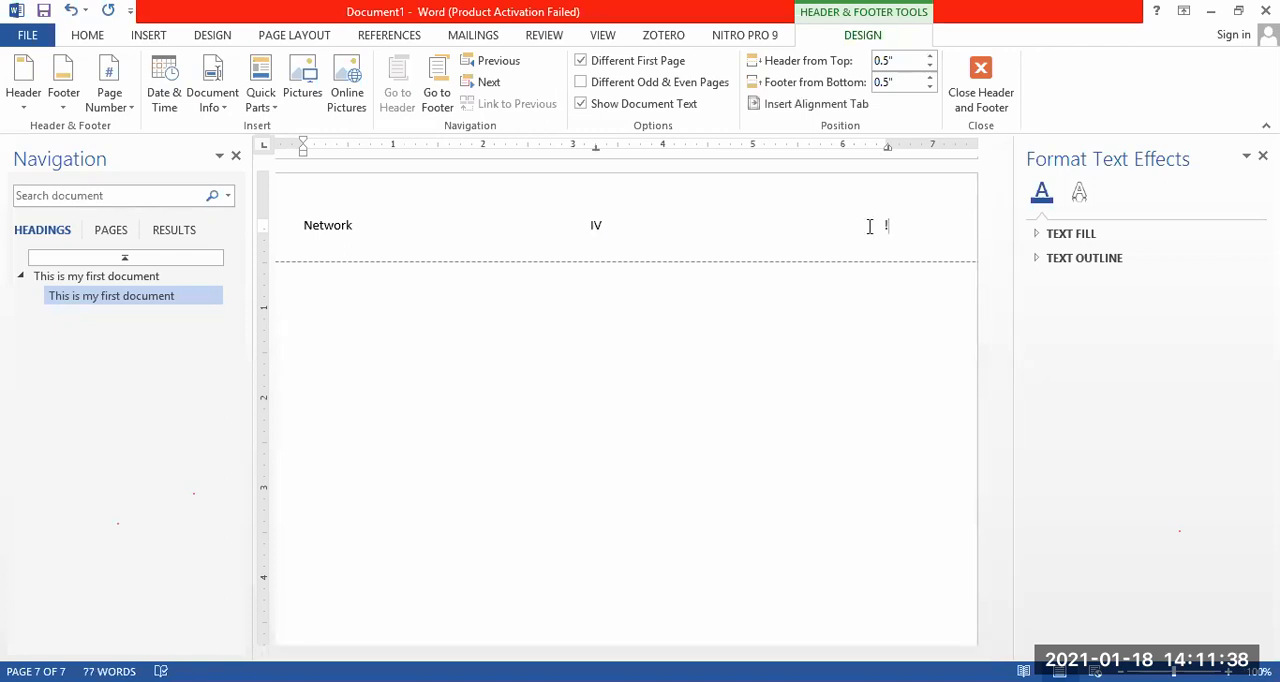
type("18/Jan/2021")
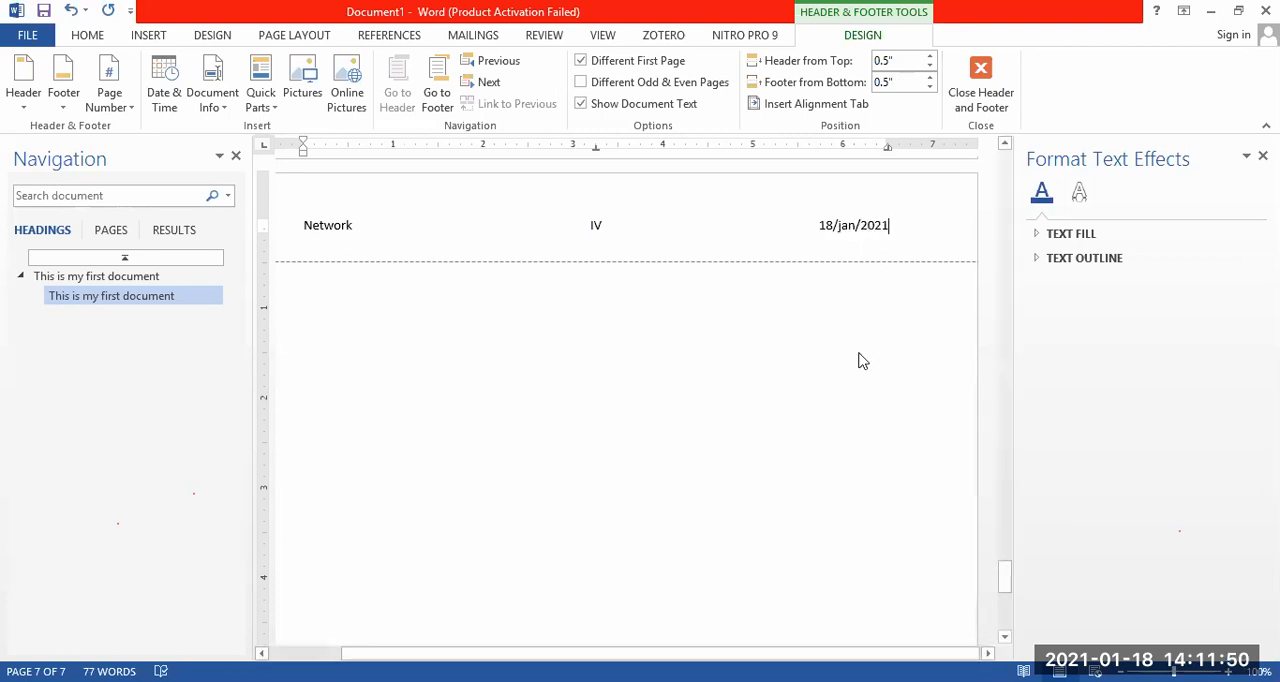
key("Return")
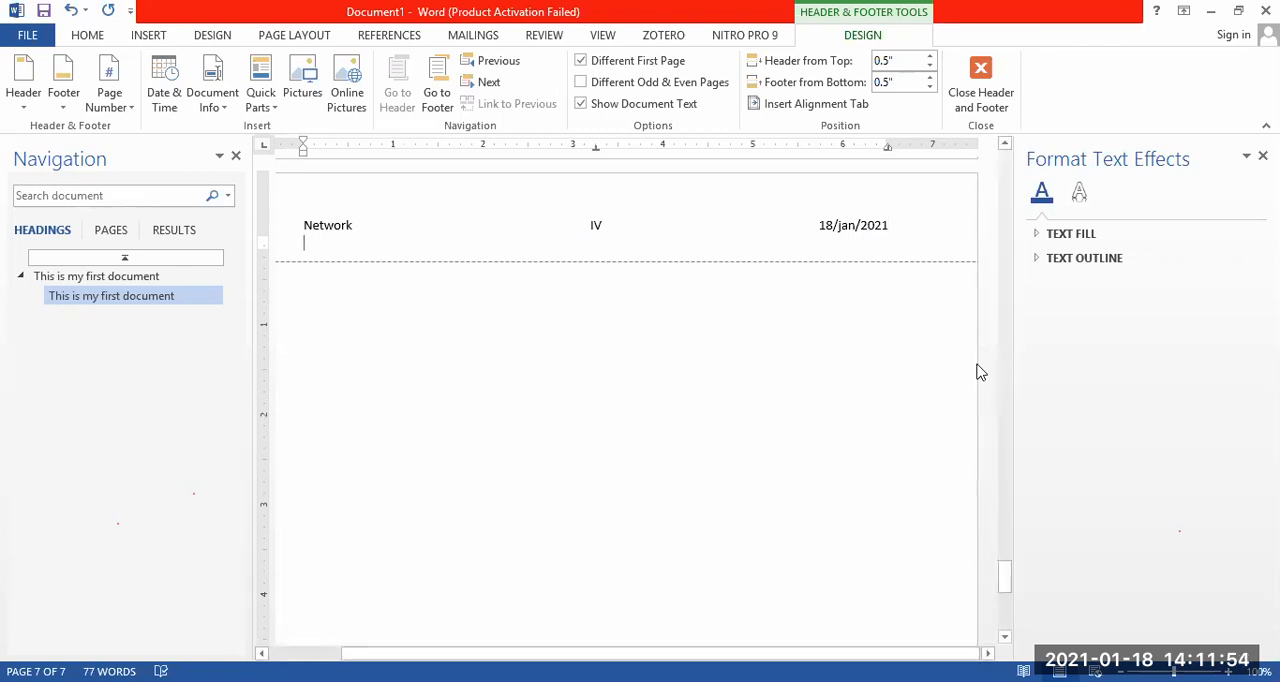
left_click(983, 78)
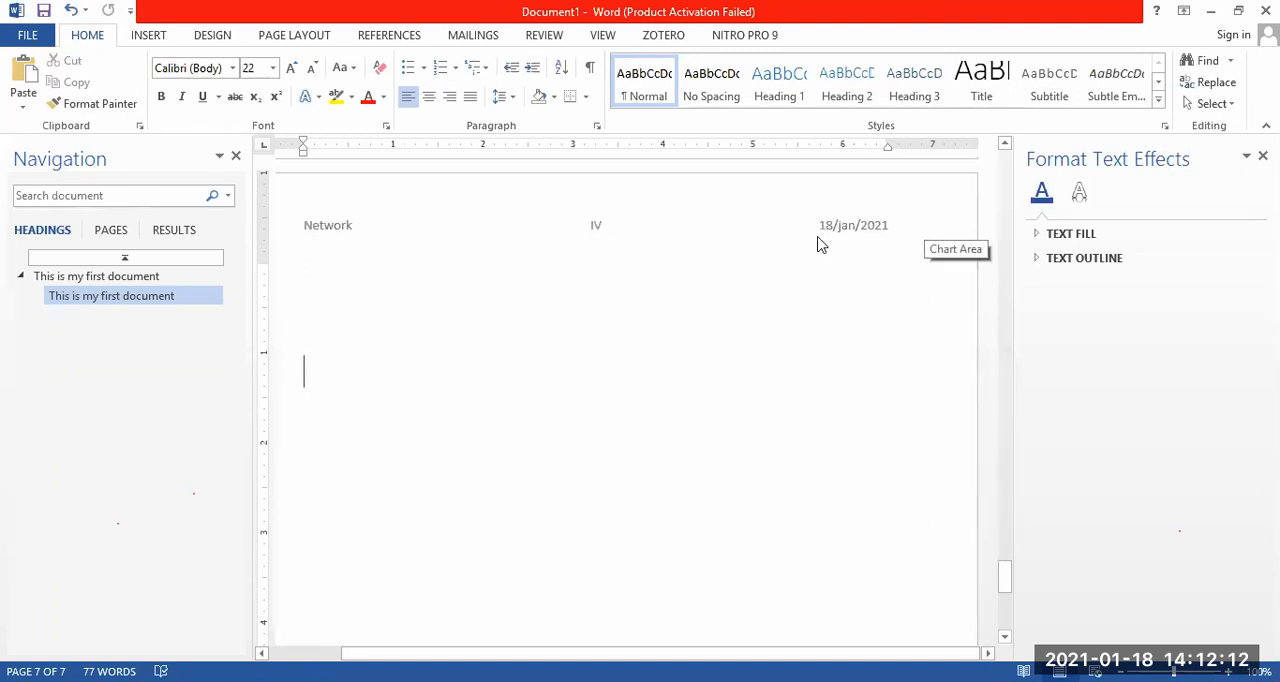
Delete the empty space above the cursor on the last page and review the header on the preceding pages.
key("BackSpace")
key("BackSpace")
scroll(316, 372, "up", 2)
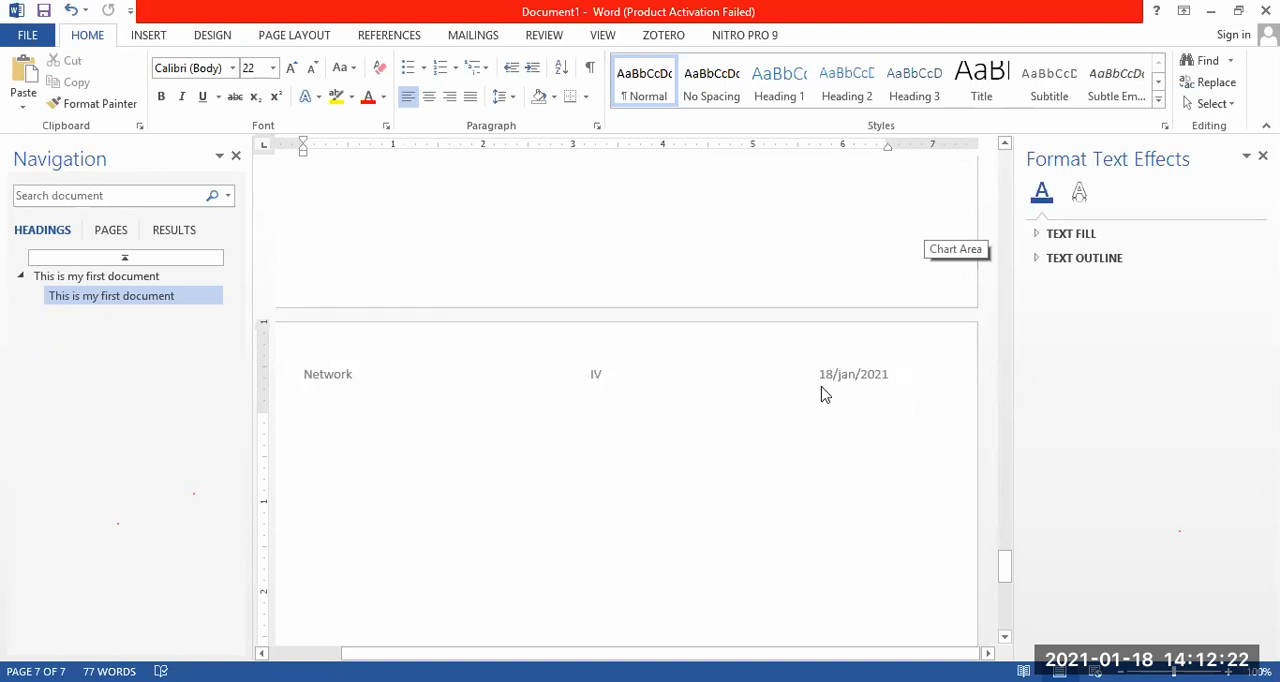
left_click_drag(1007, 570, 1017, 430)
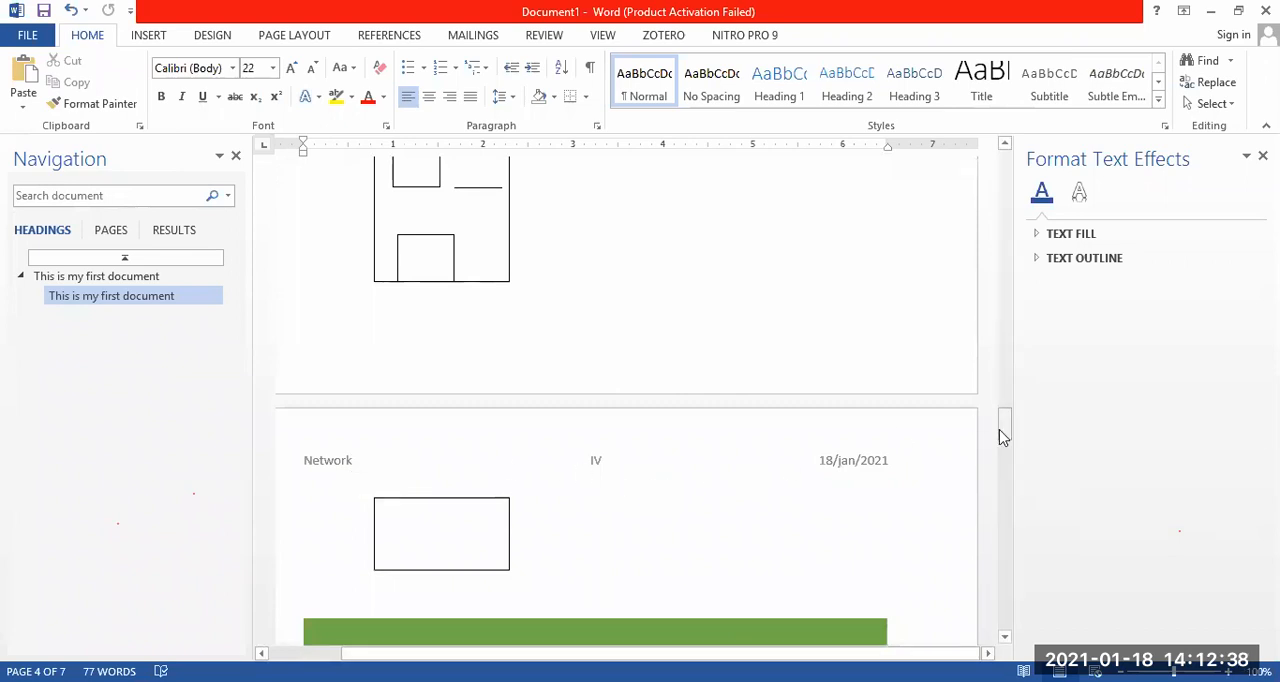
left_click_drag(1012, 414, 1015, 571)
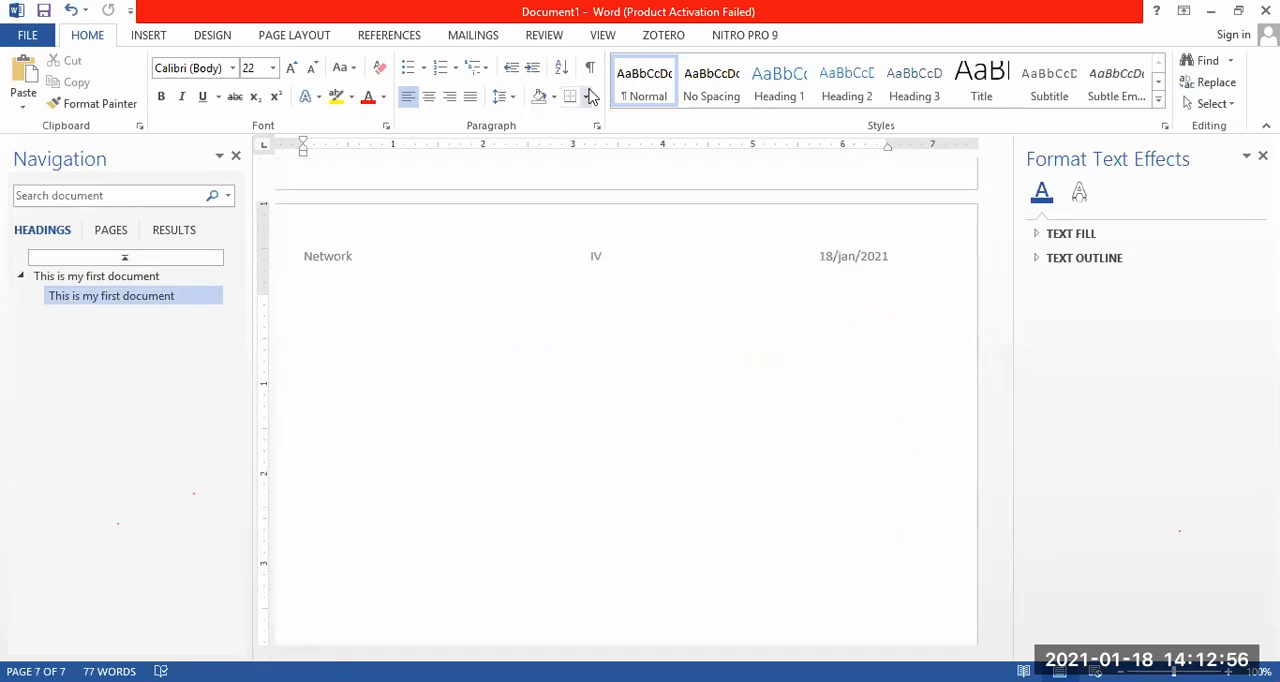
Look over the built-in header designs and return to the document body.
left_click(151, 36)
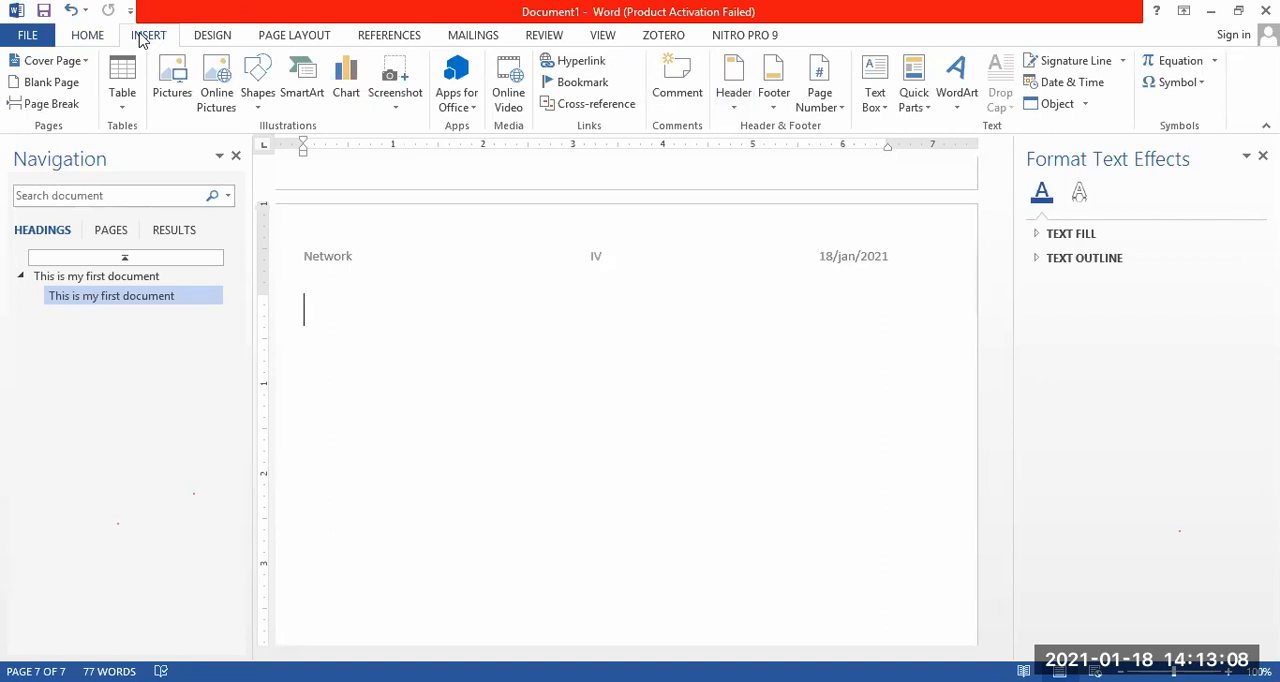
left_click(733, 86)
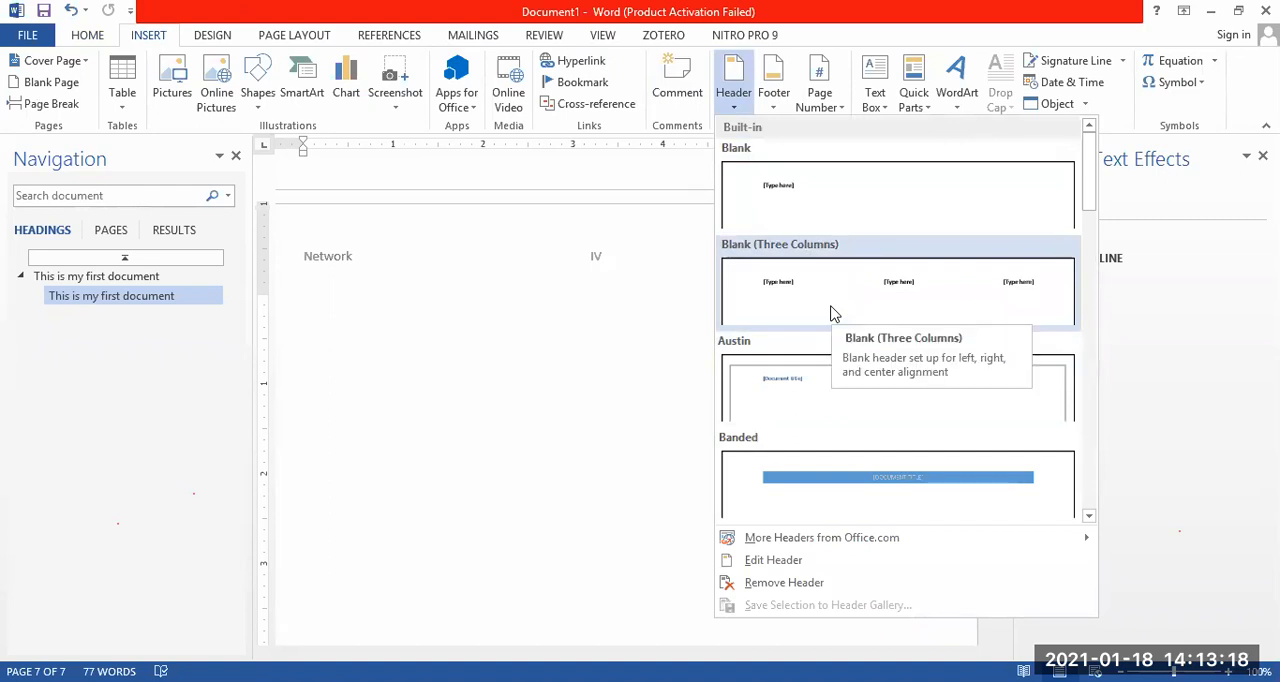
left_click(548, 358)
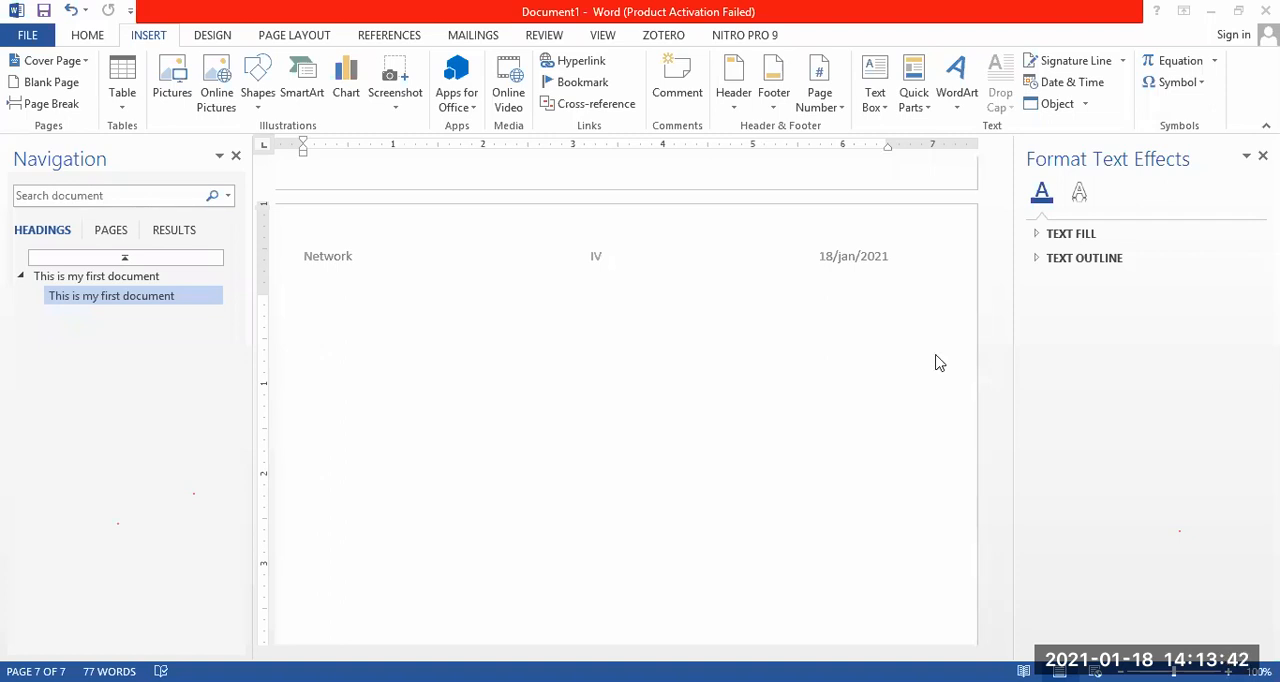
left_click(757, 388)
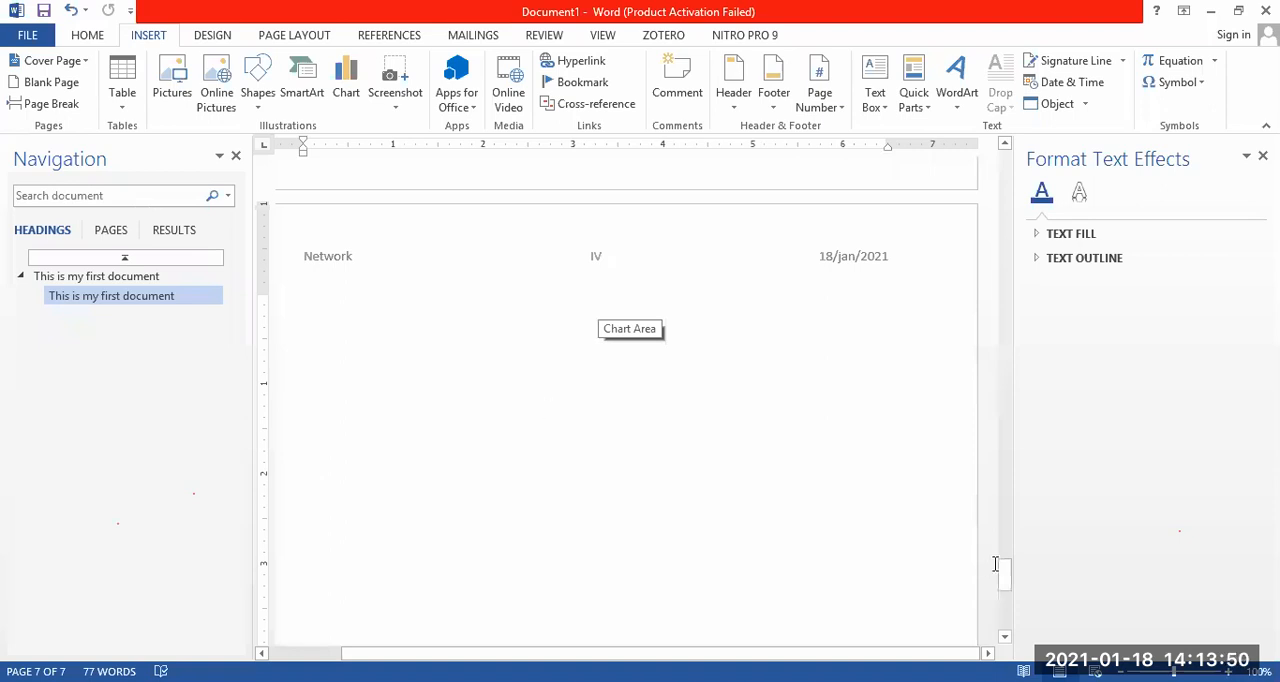
Insert a Blank (Three Columns) footer on the last page and select its left and centre placeholders in turn.
left_click_drag(1005, 575, 1005, 622)
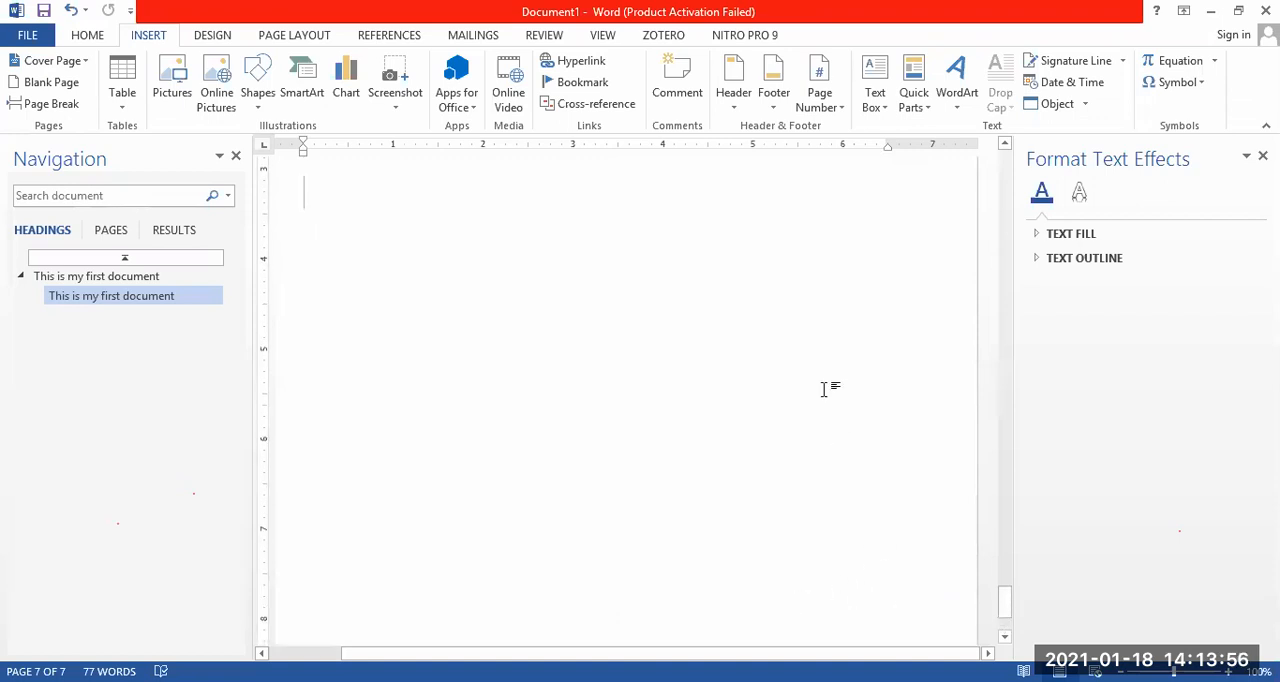
left_click(776, 98)
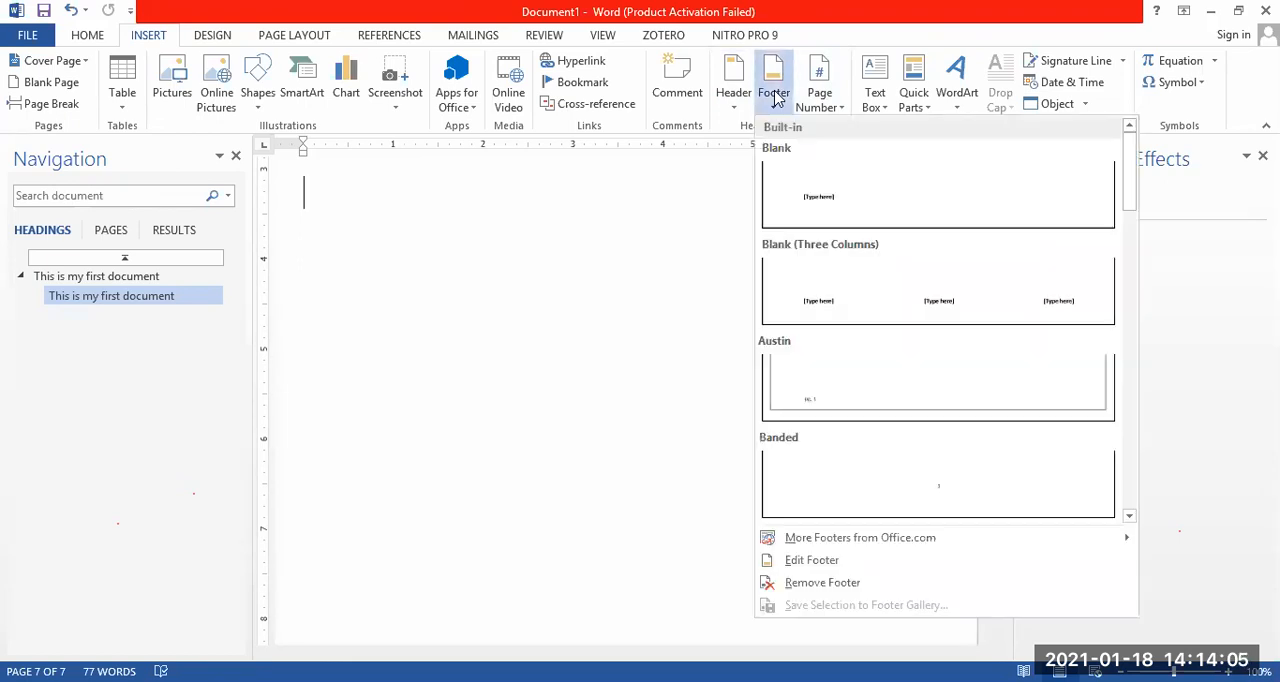
left_click(862, 288)
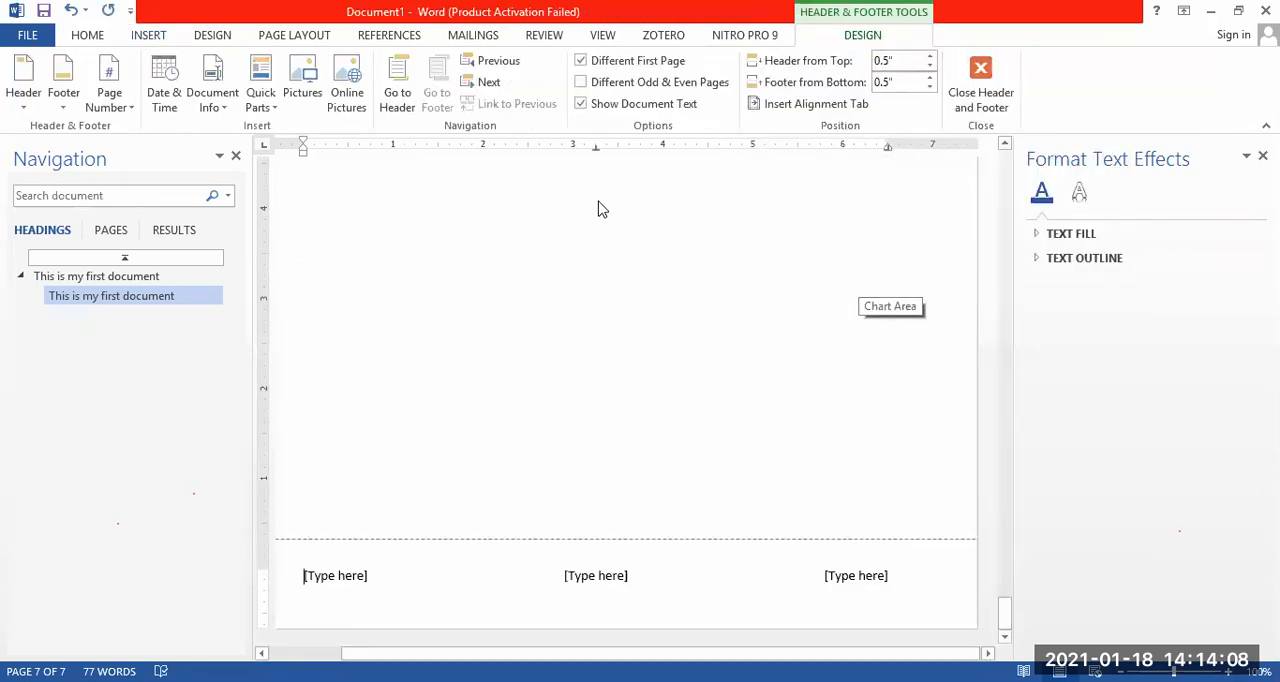
left_click(362, 580)
left_click(596, 580)
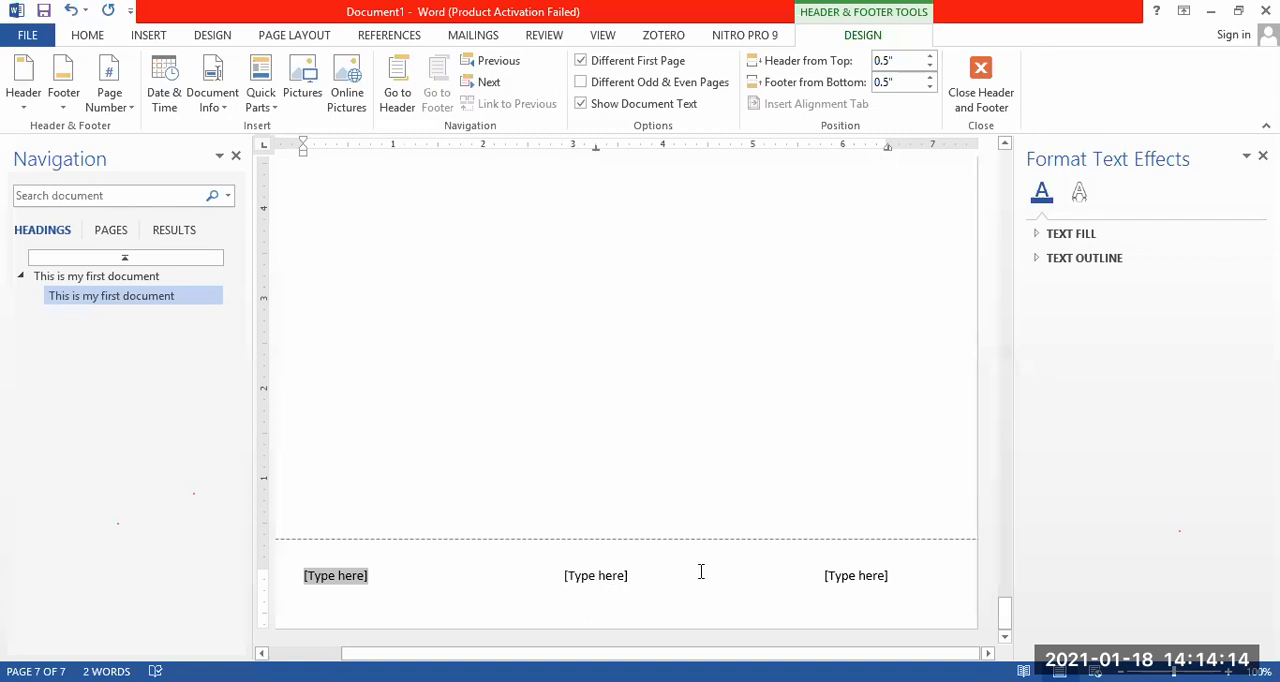
Select the footer's right, centre and left placeholders in turn, then leave footer editing.
left_click(876, 582)
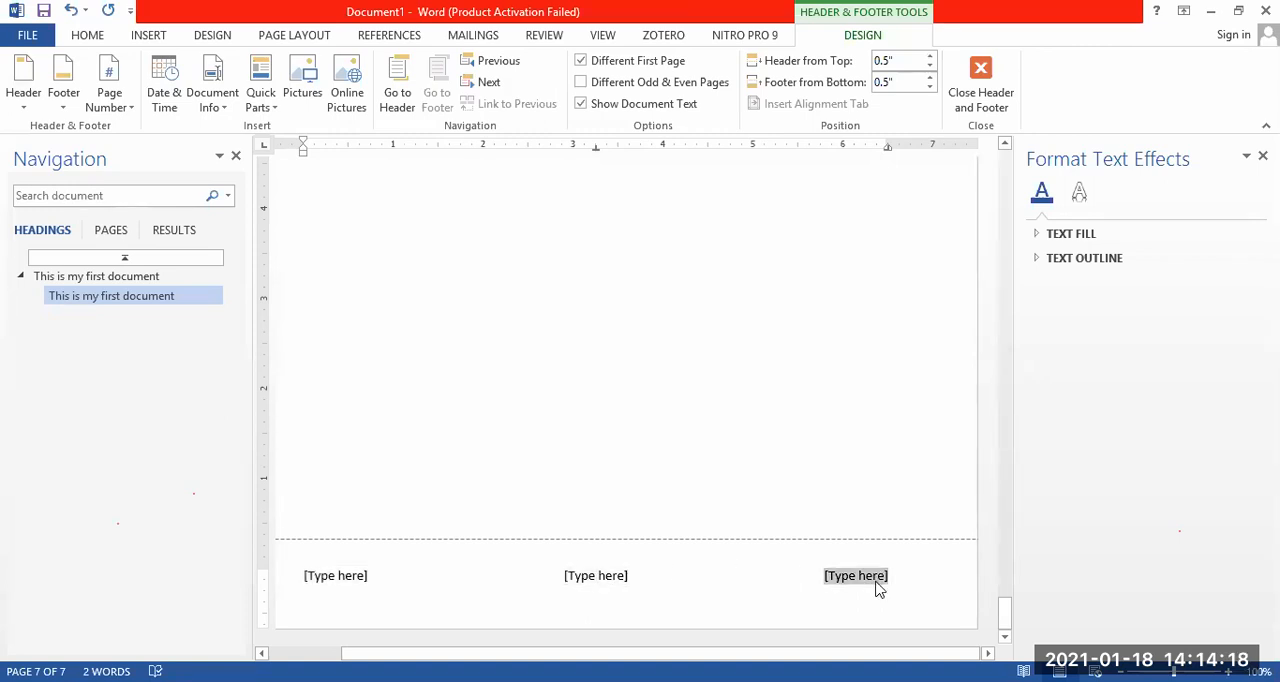
left_click(600, 582)
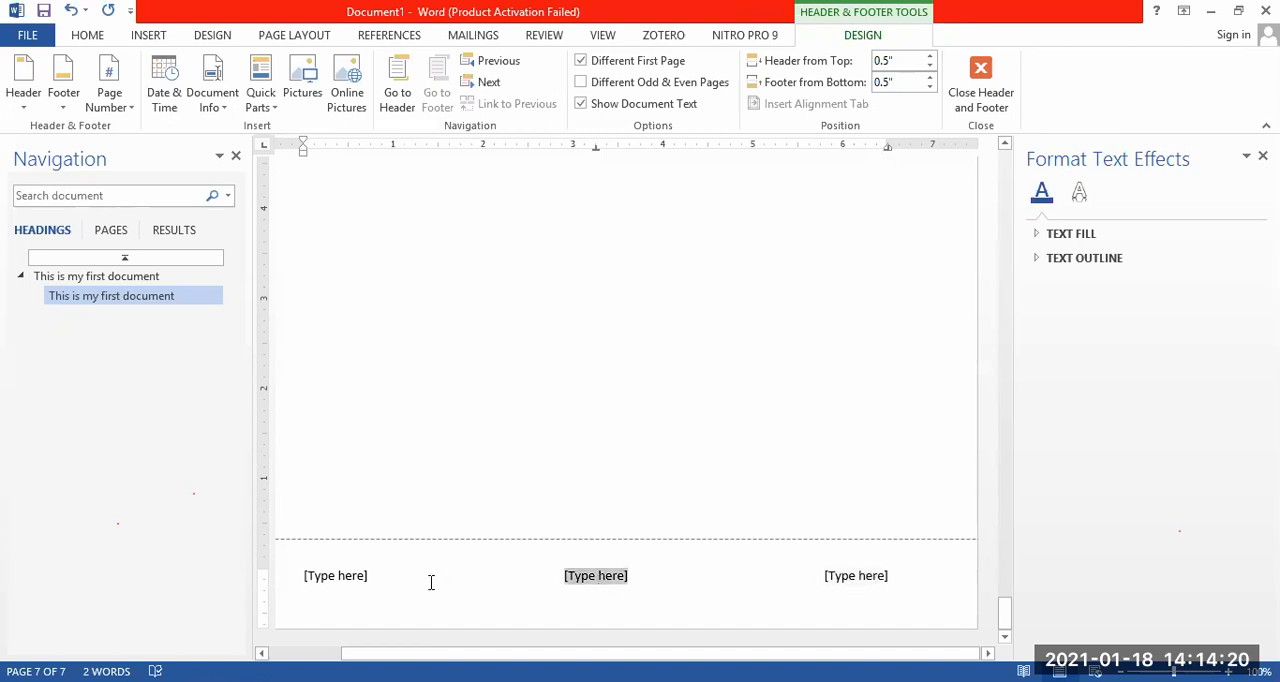
left_click(351, 580)
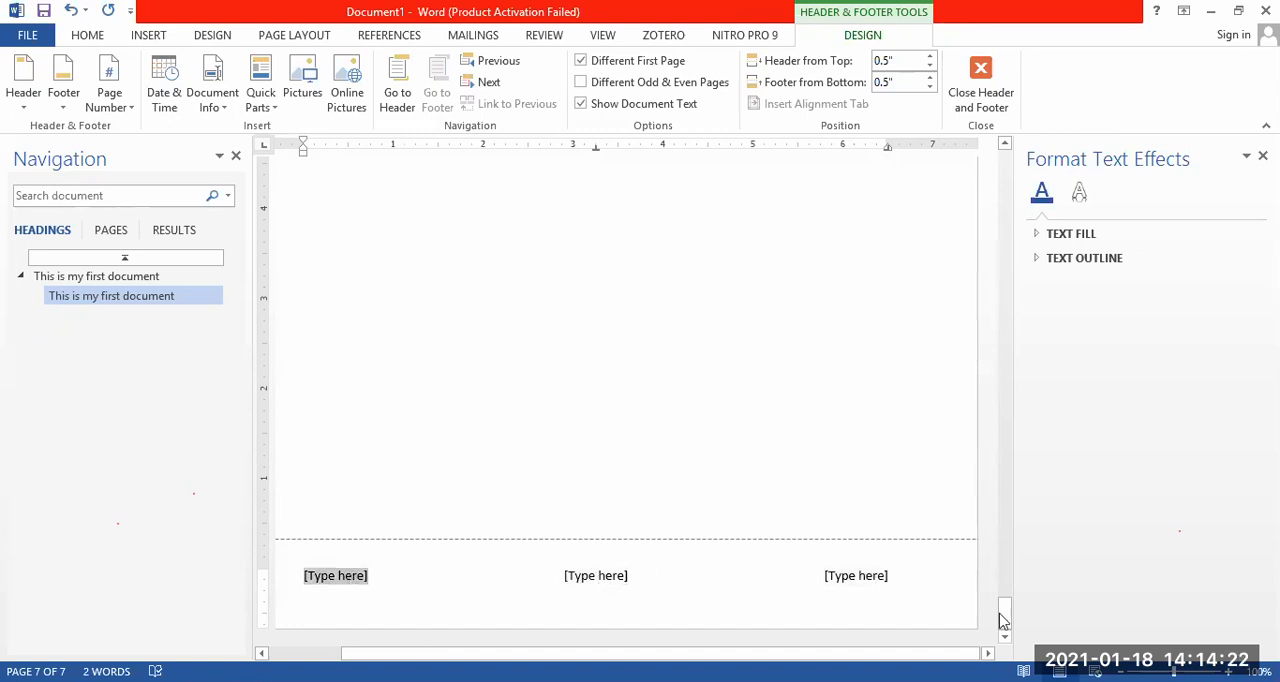
left_click(981, 69)
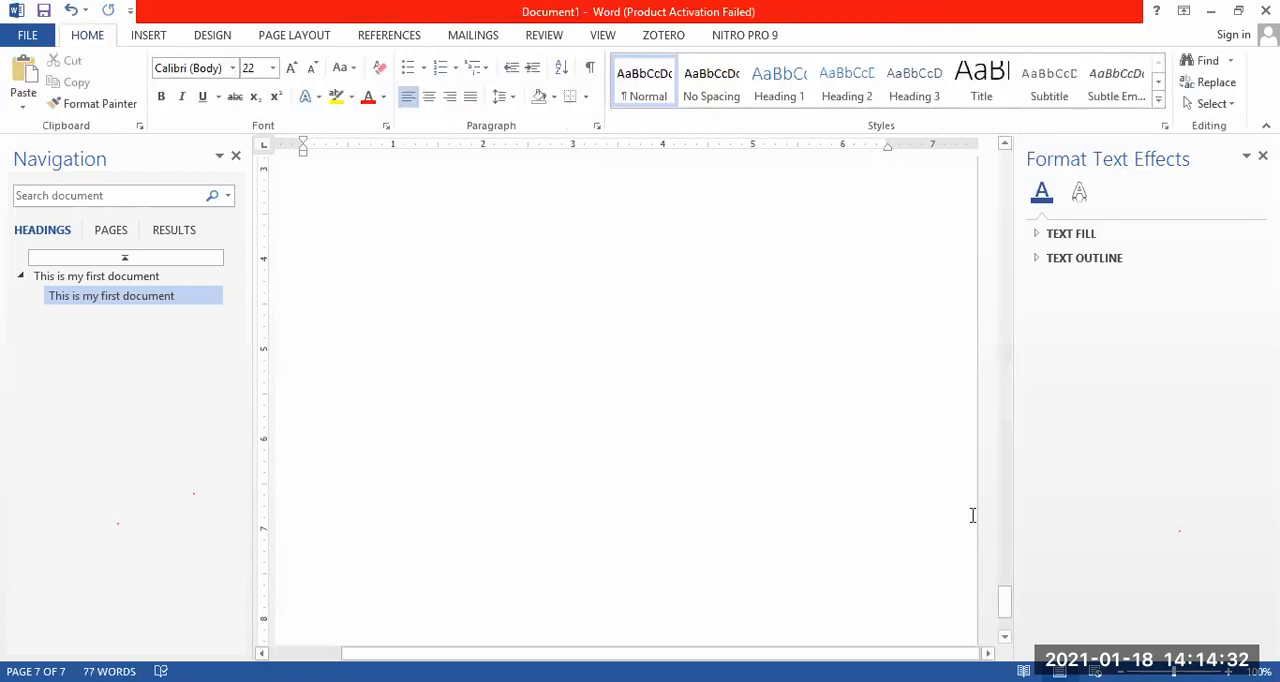
Add page numbers at the bottom of the page in the centred Plain Number 2 style and leave footer editing.
left_click(148, 36)
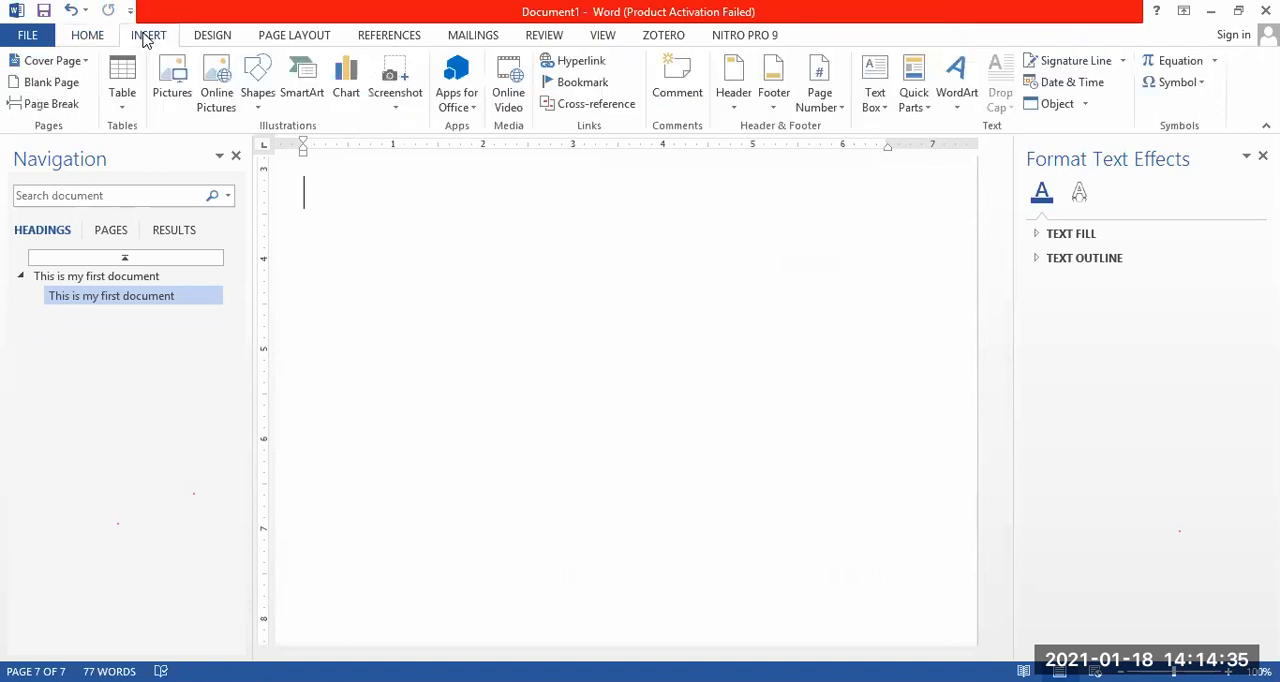
left_click(824, 94)
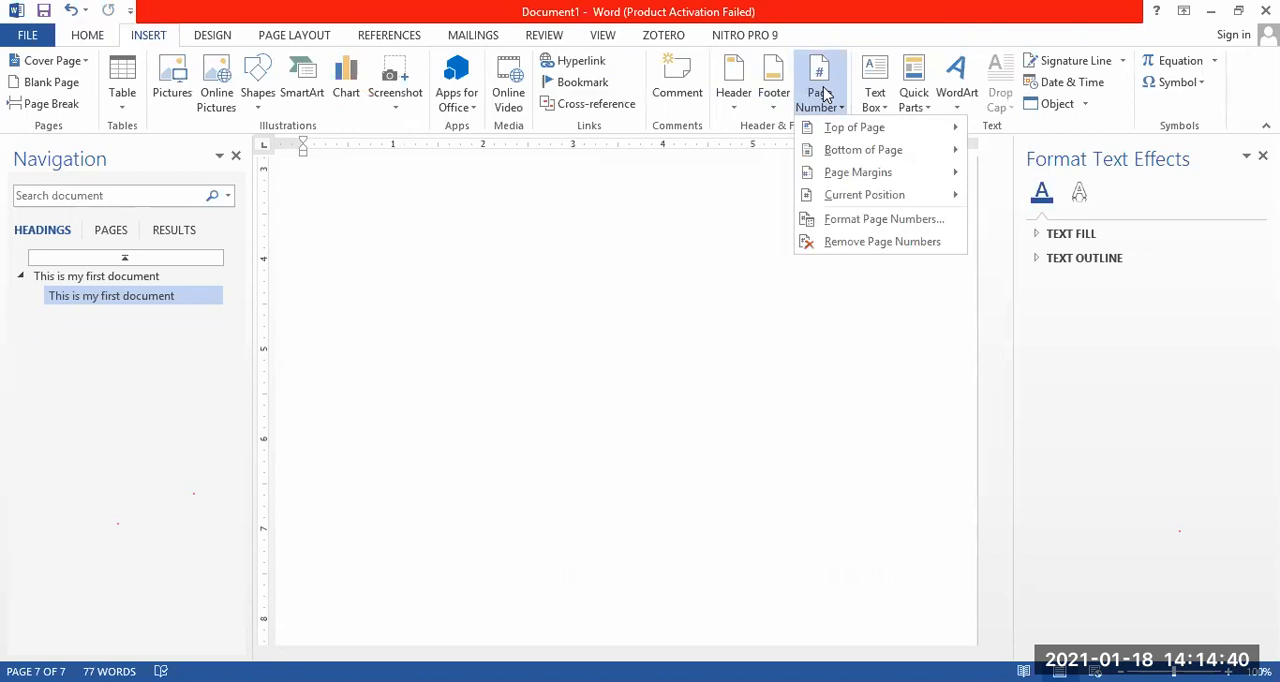
mouse_move(852, 133)
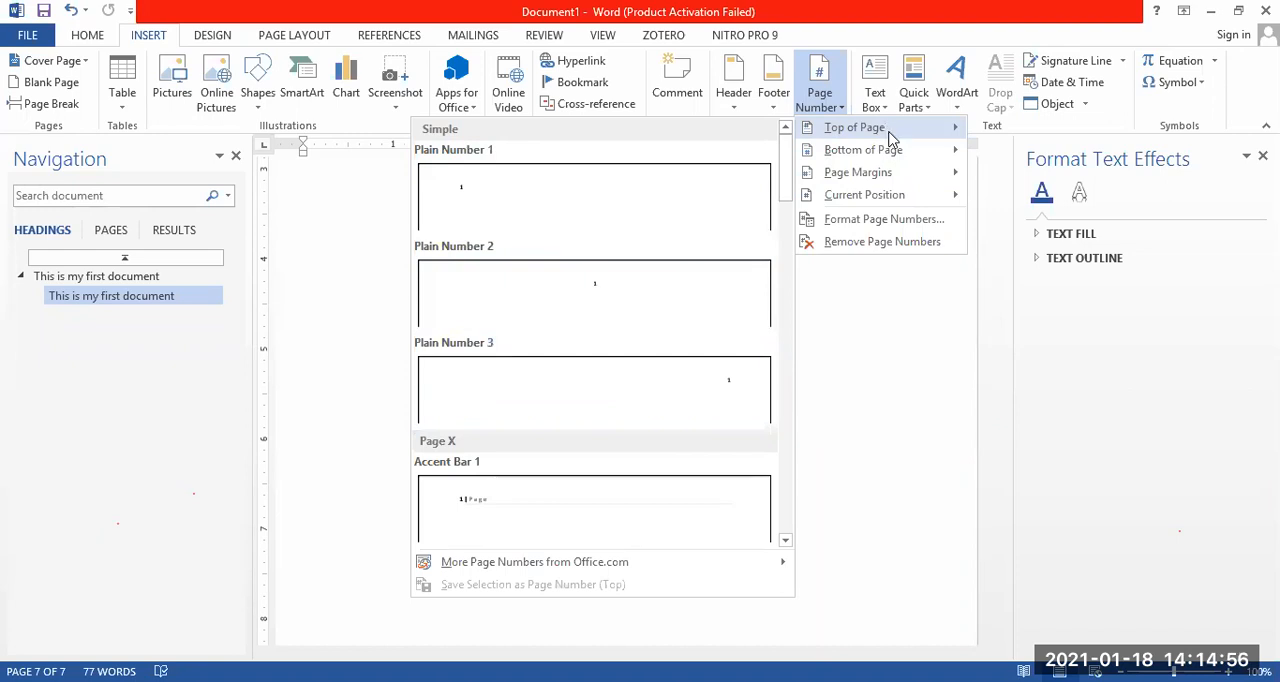
mouse_move(900, 158)
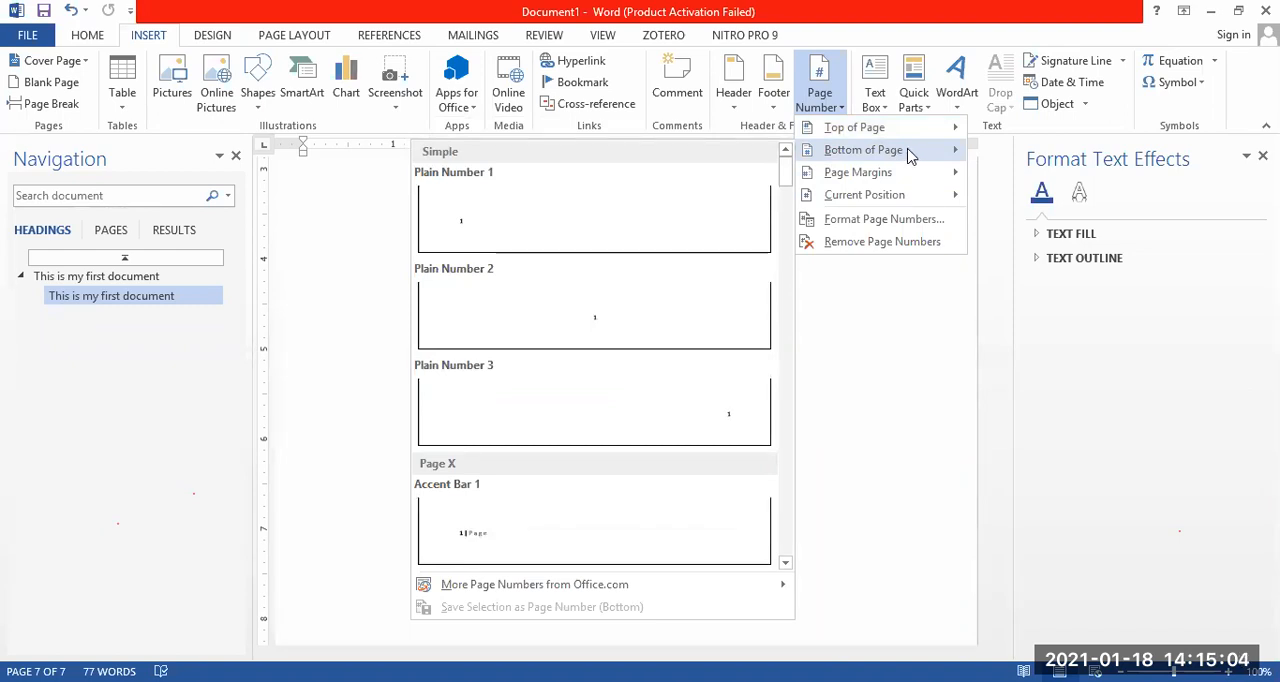
left_click(667, 317)
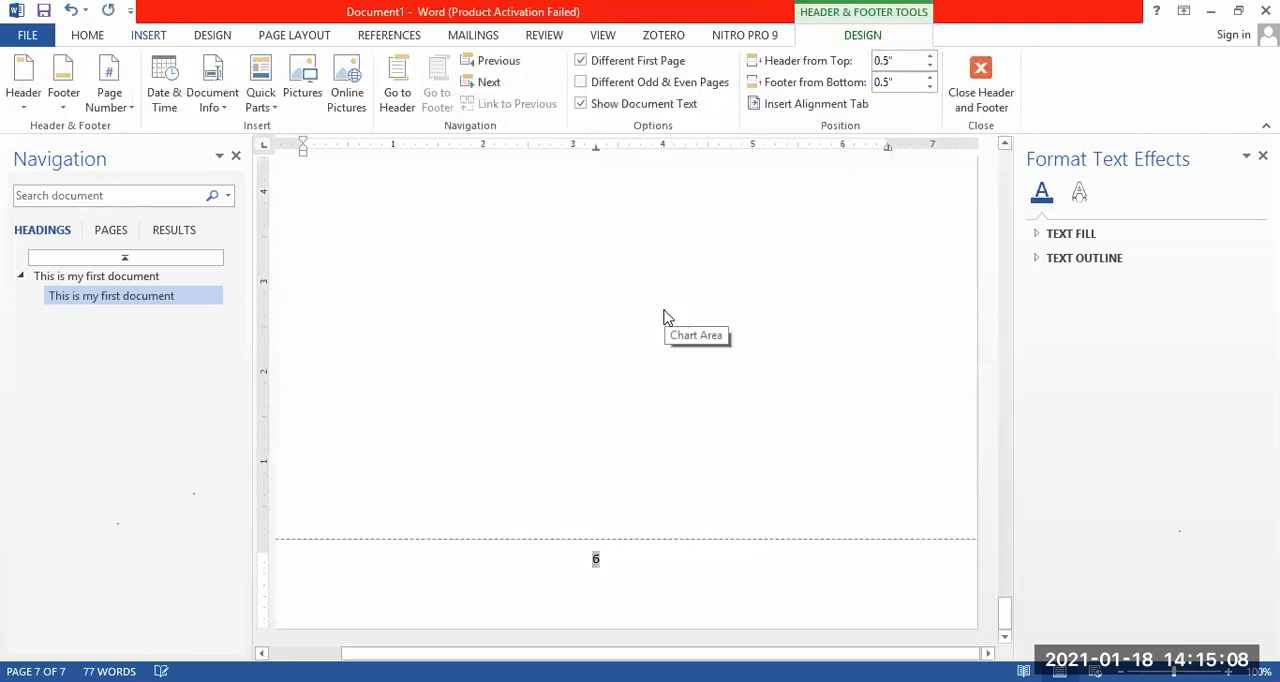
left_click(630, 560)
left_click(962, 100)
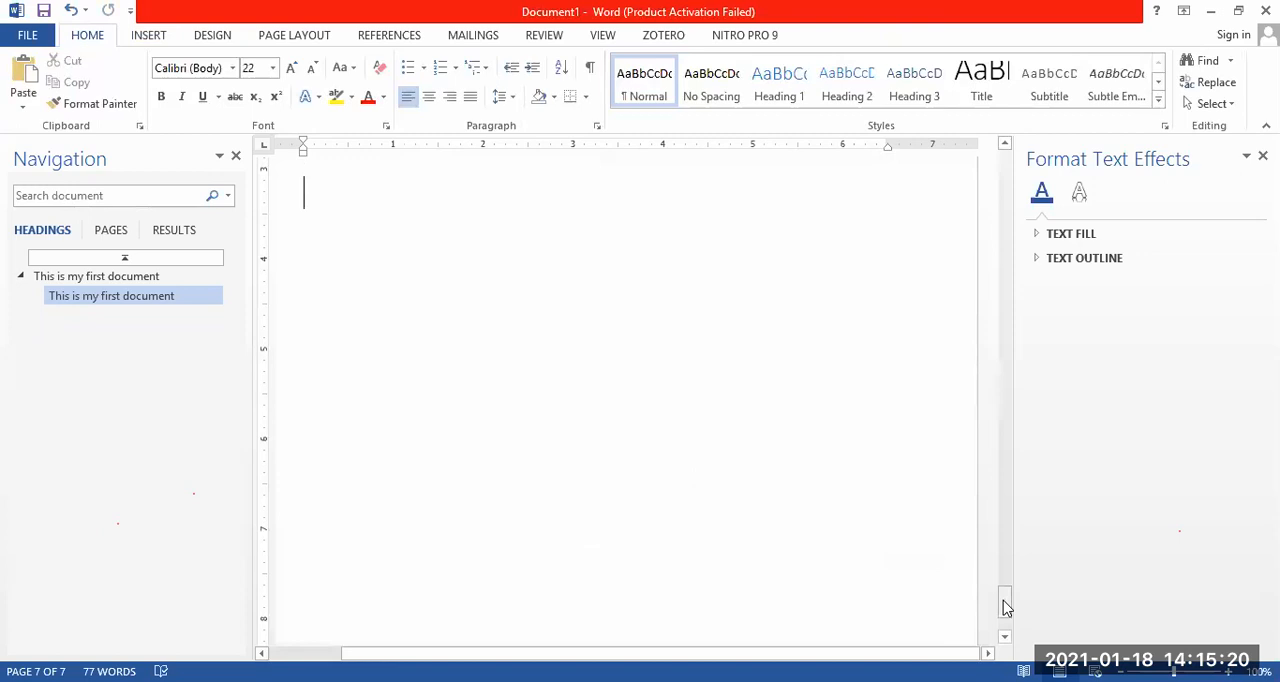
Insert the current date in the "January 18, 2021" format.
left_click_drag(1004, 603, 1007, 173)
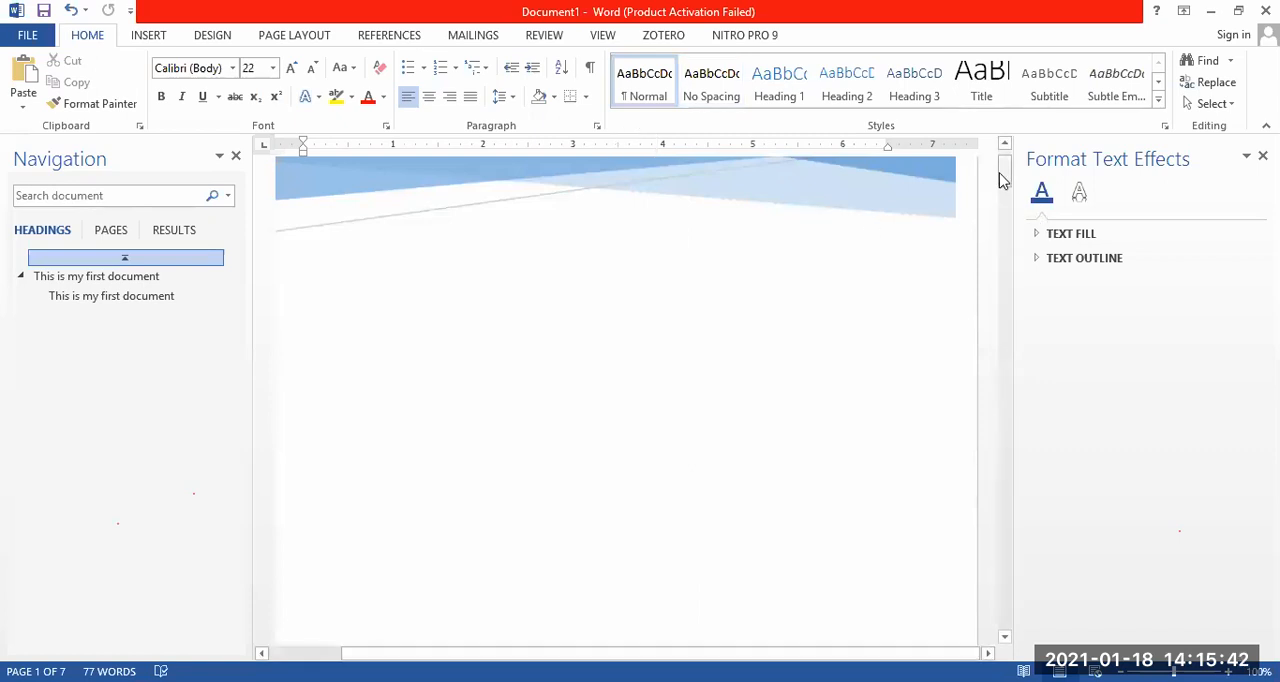
mouse_move(1003, 178)
left_mouse_down()
mouse_move(1020, 222)
mouse_move(1005, 168)
left_mouse_up()
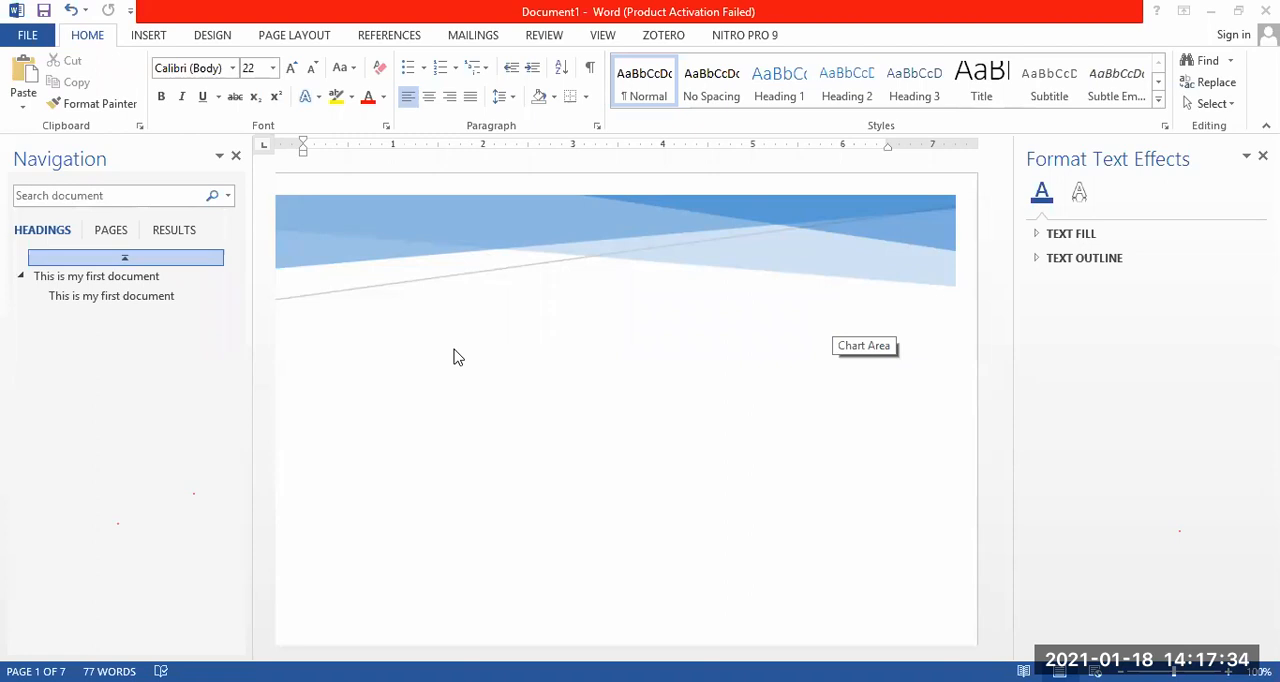
left_click(150, 36)
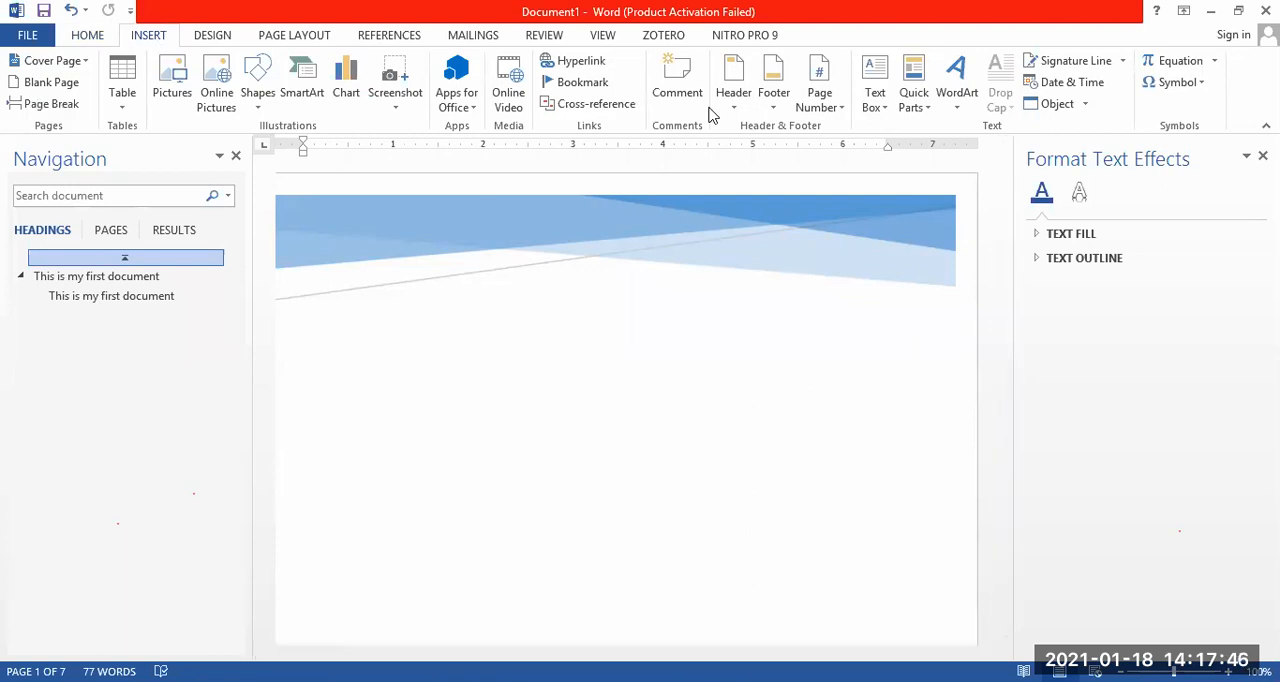
left_click(1054, 88)
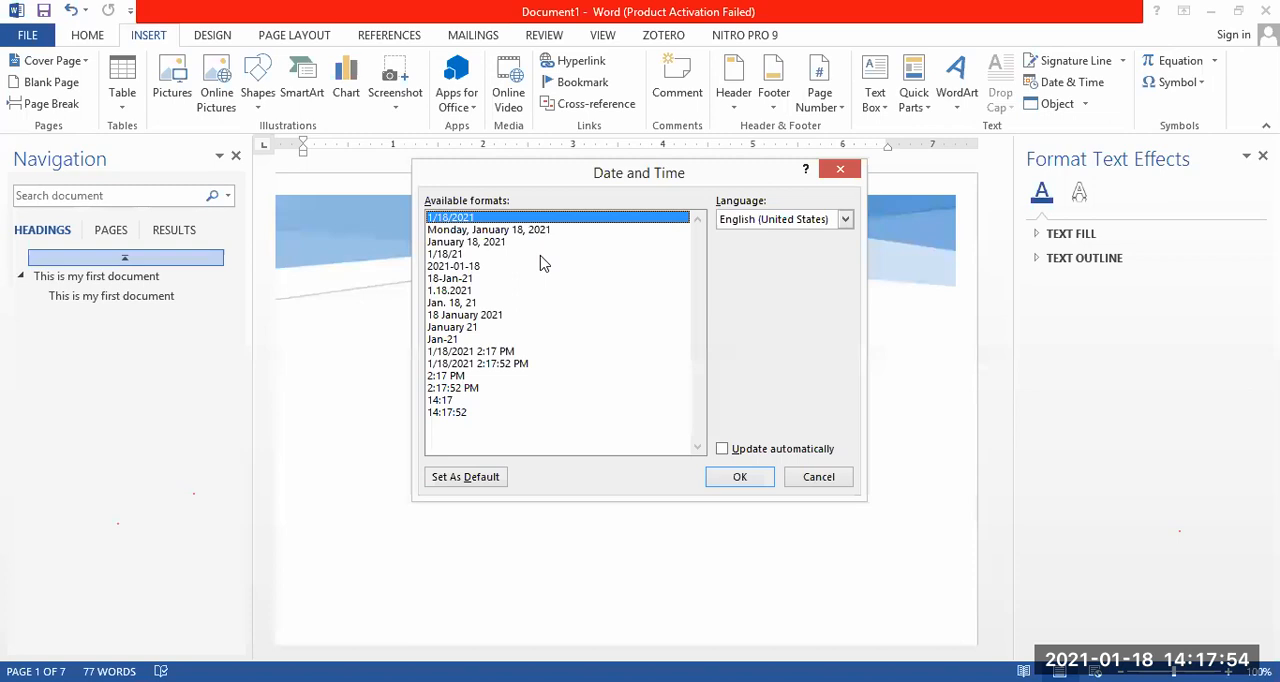
left_click(484, 231)
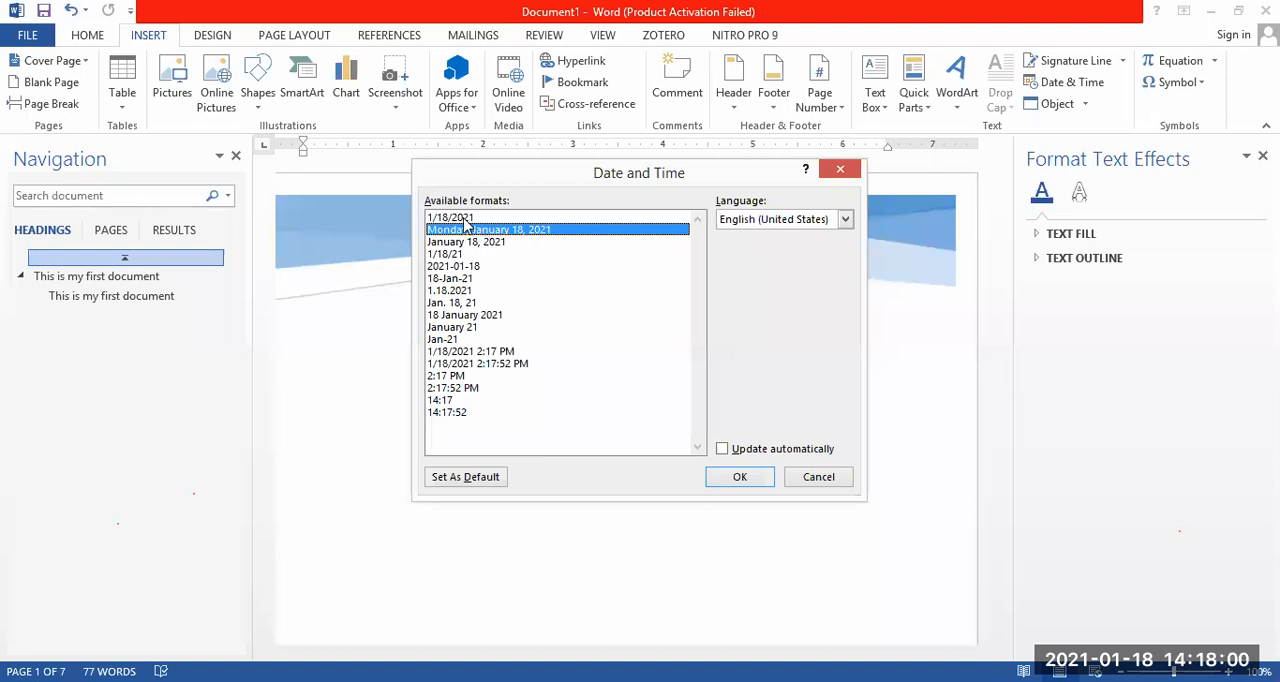
left_click(490, 243)
left_click(755, 479)
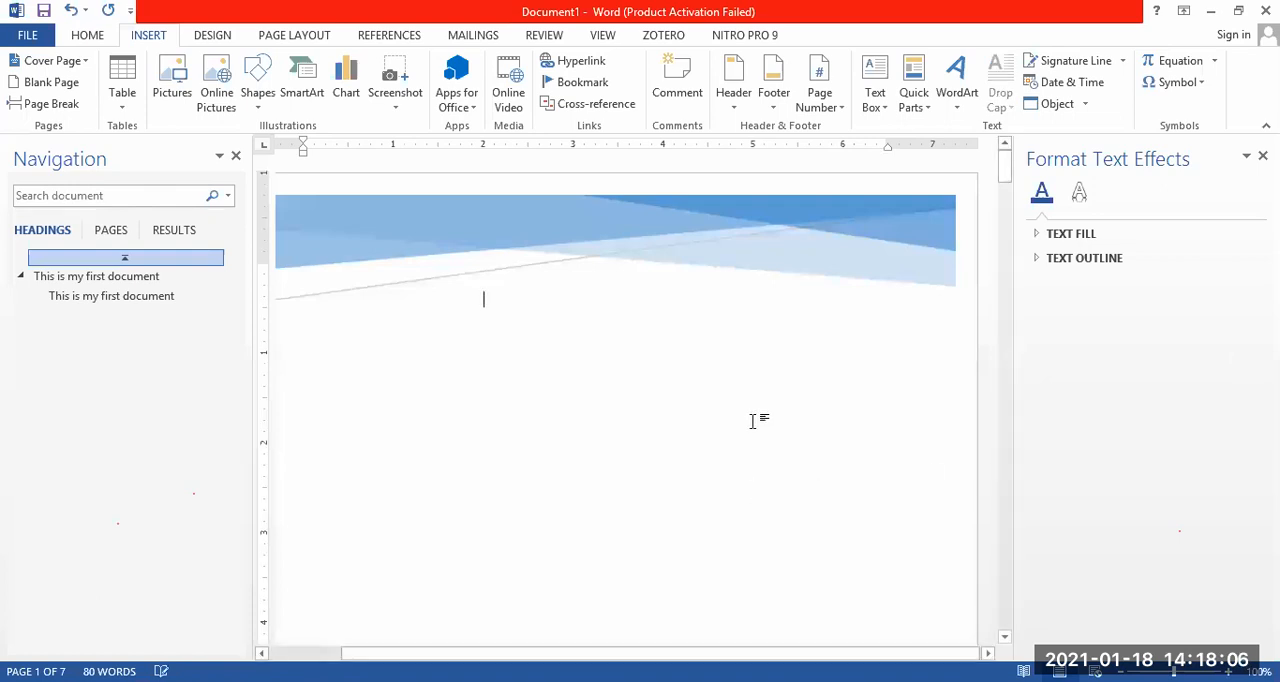
Insert the current date once more, again in the "January 18, 2021" format.
left_click(1070, 84)
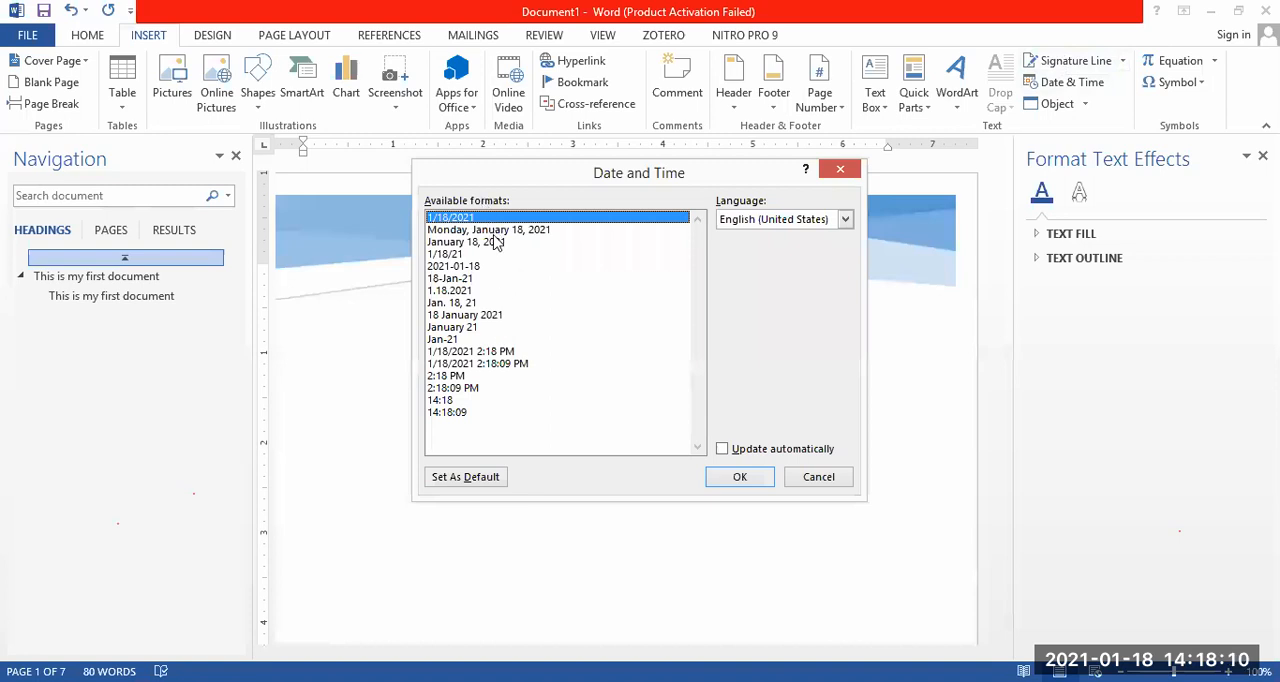
left_click(495, 243)
left_click(741, 481)
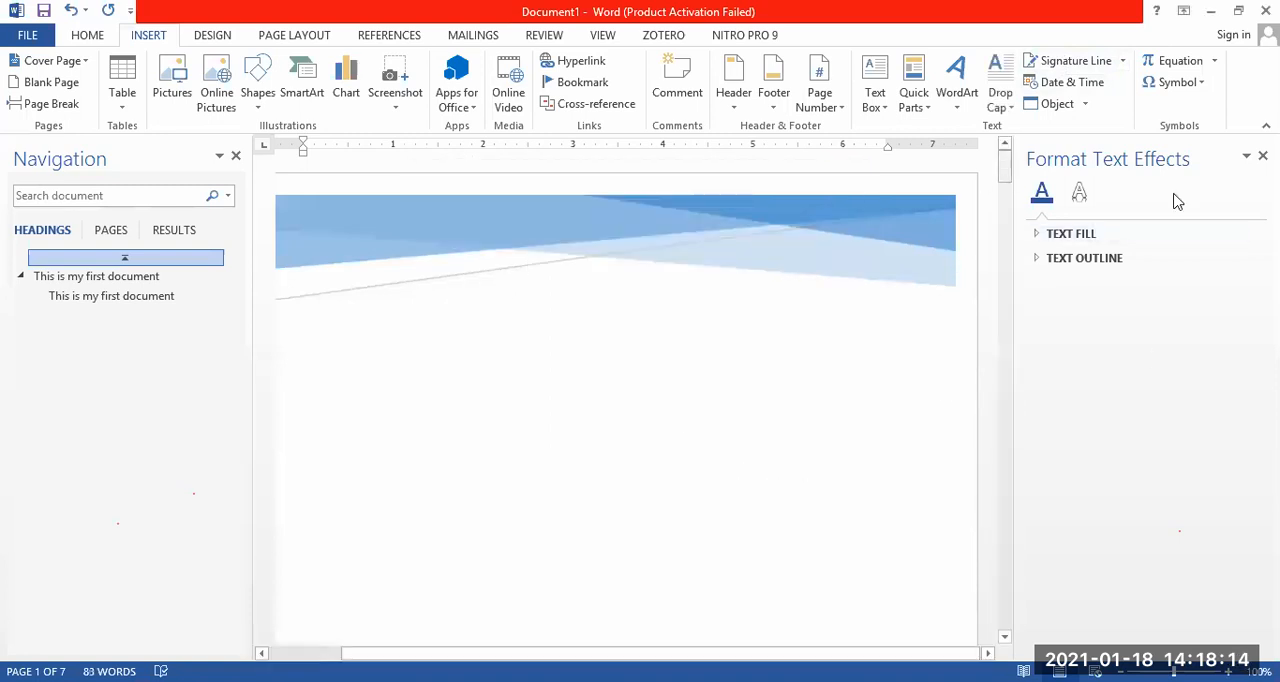
Find the inserted date below the header on page 2, highlight it and clear the selection.
left_click_drag(1005, 170, 1022, 230)
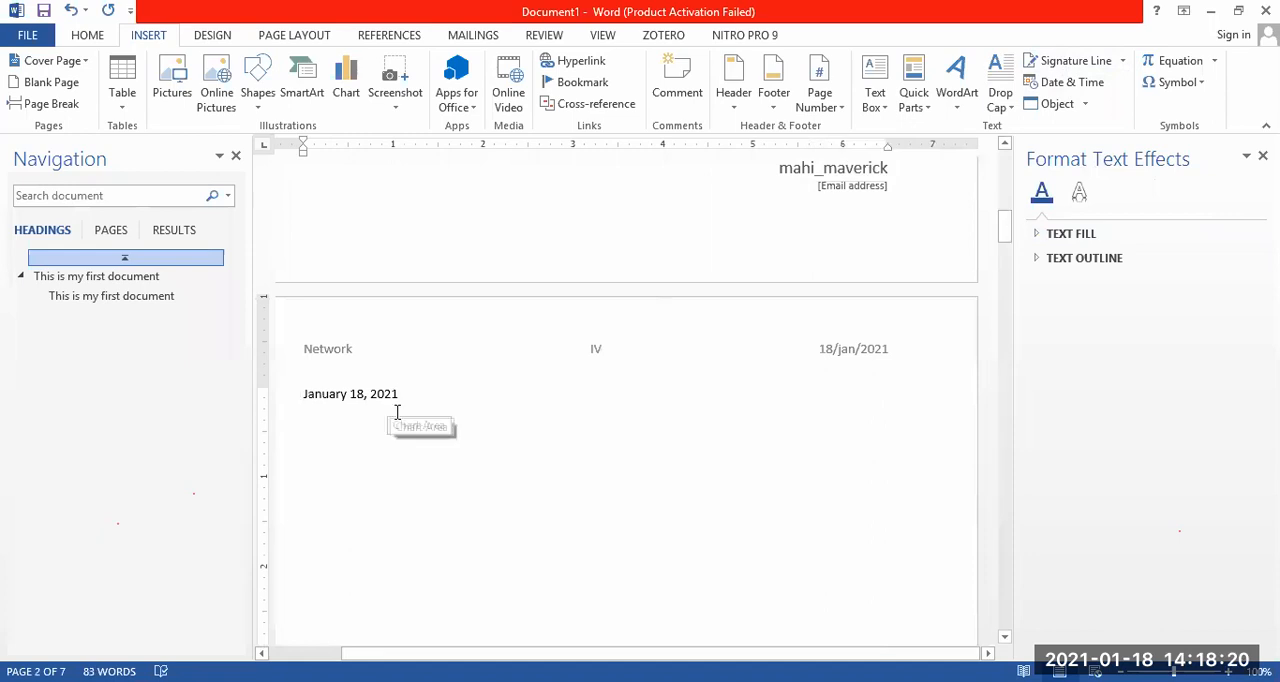
left_click_drag(379, 398, 303, 396)
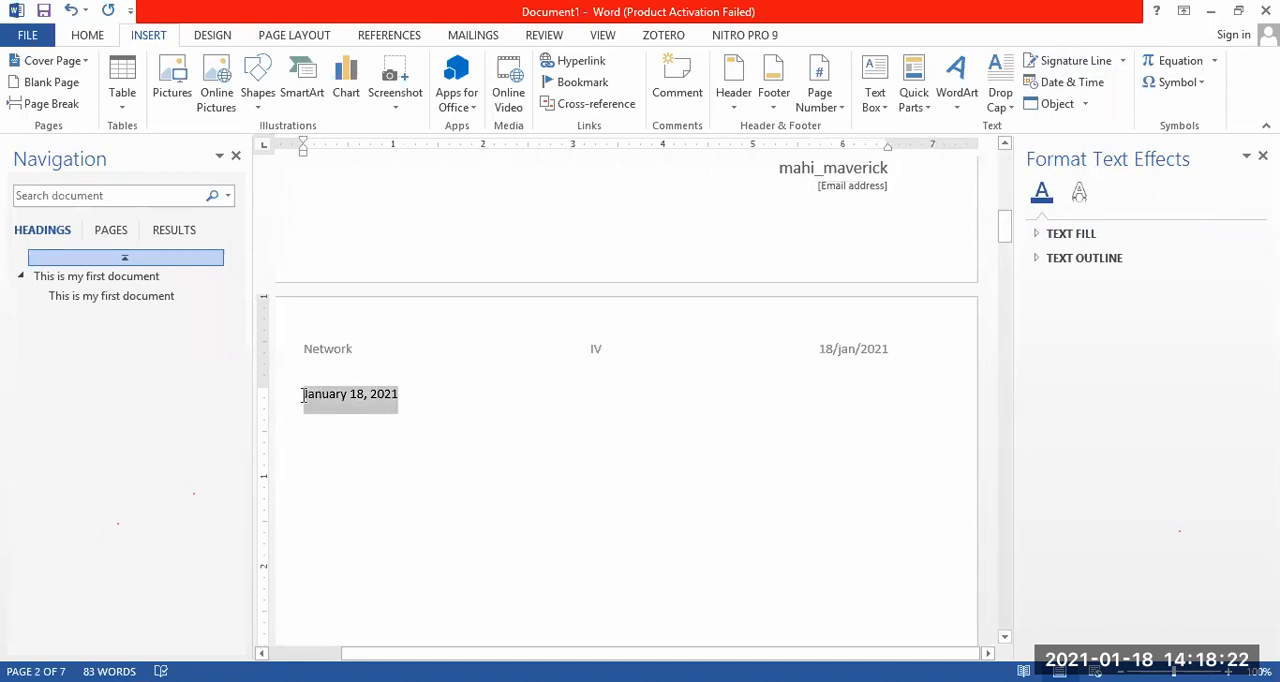
left_click(500, 390)
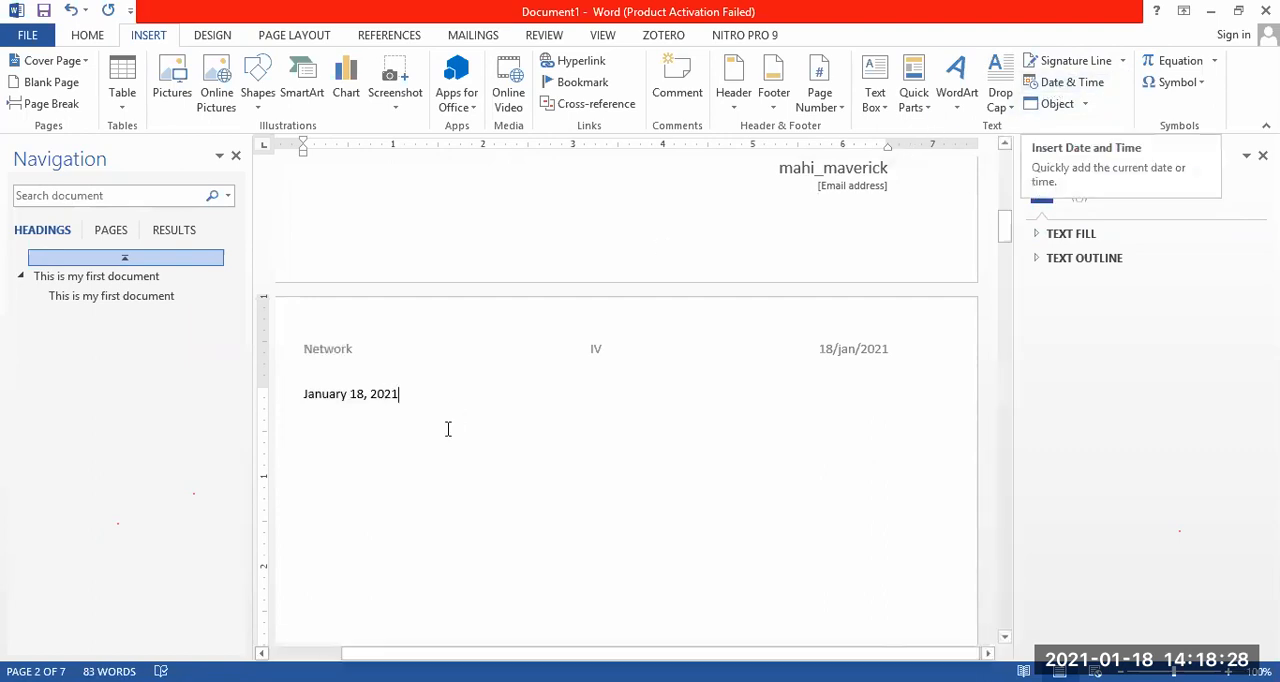
left_click_drag(428, 397, 300, 403)
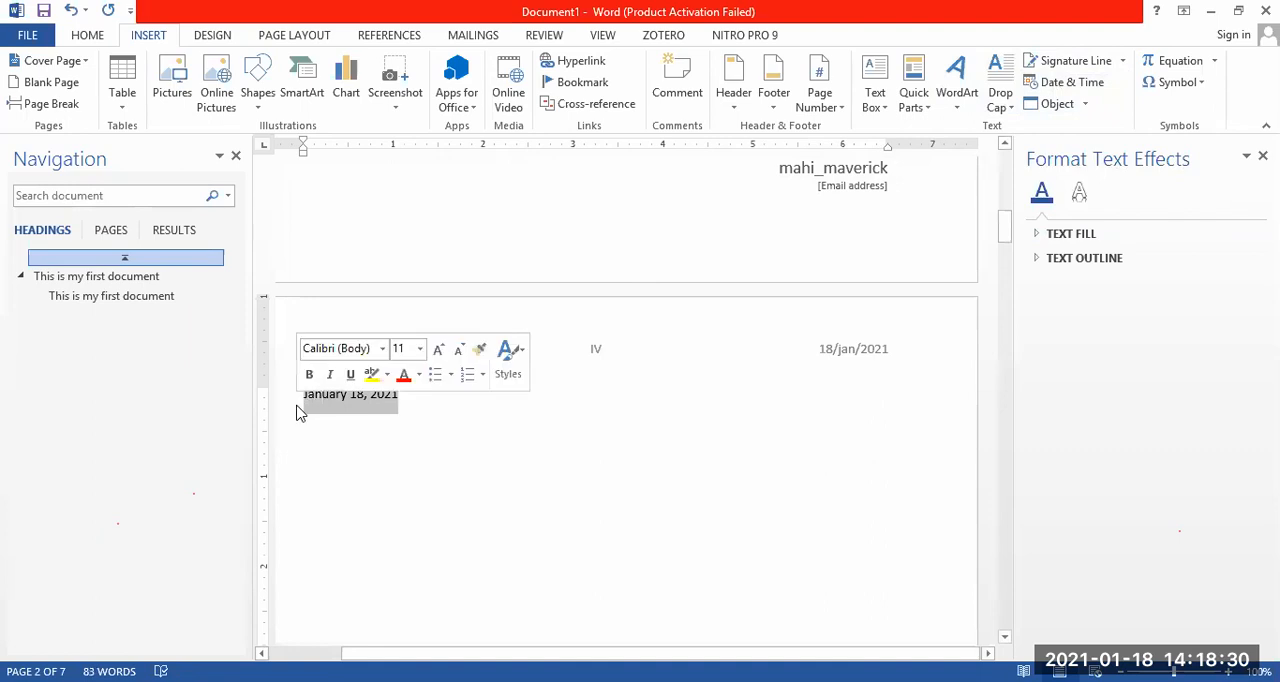
left_click(491, 442)
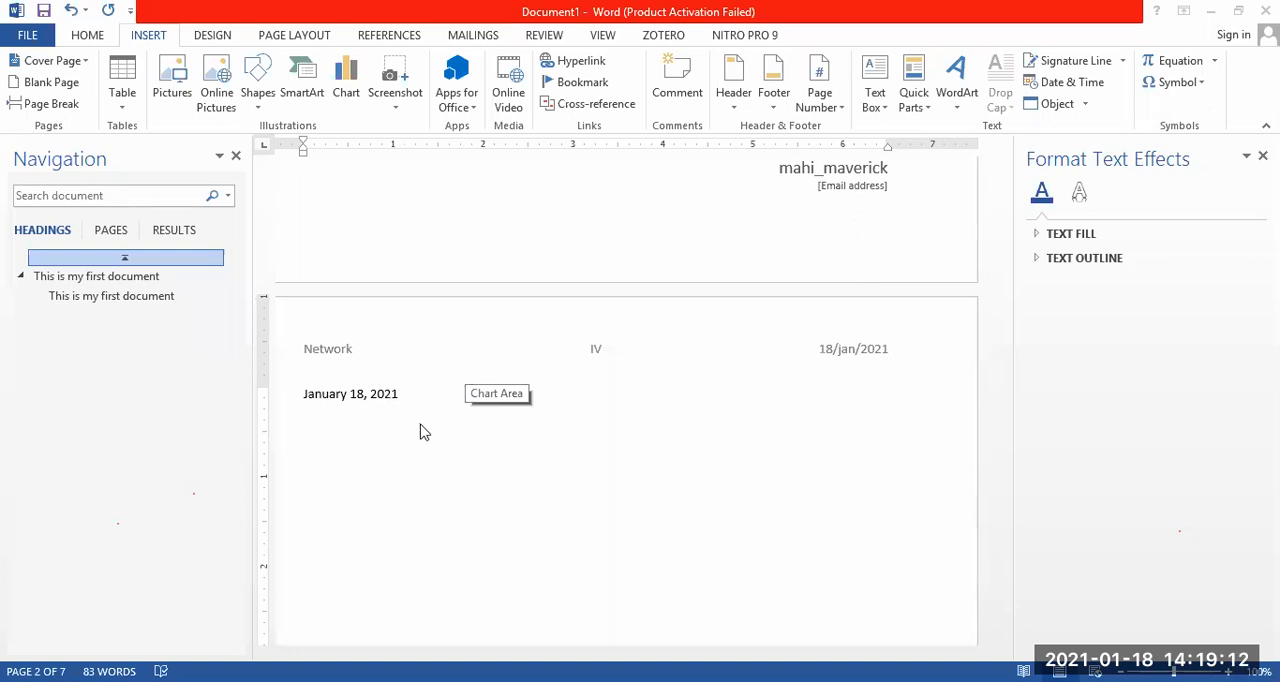
Insert a page break after the date on page 2 and go to the network diagram.
key("ctrl+Return")
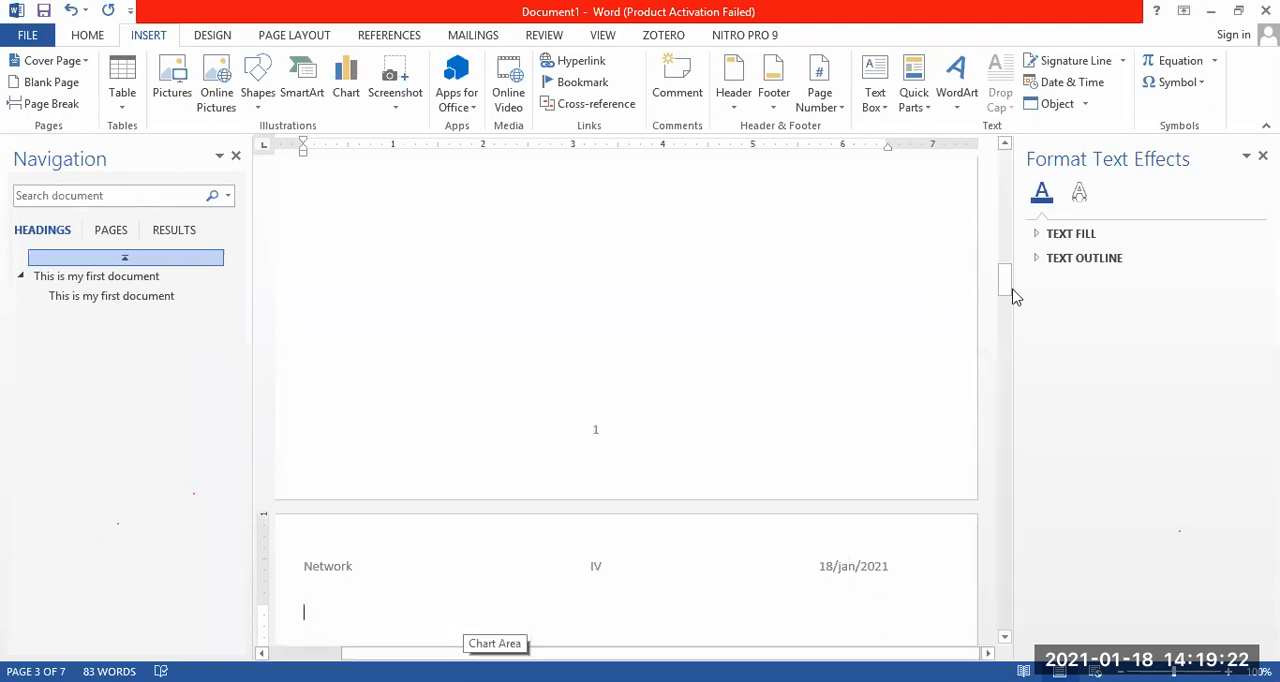
left_click_drag(1006, 283, 1030, 400)
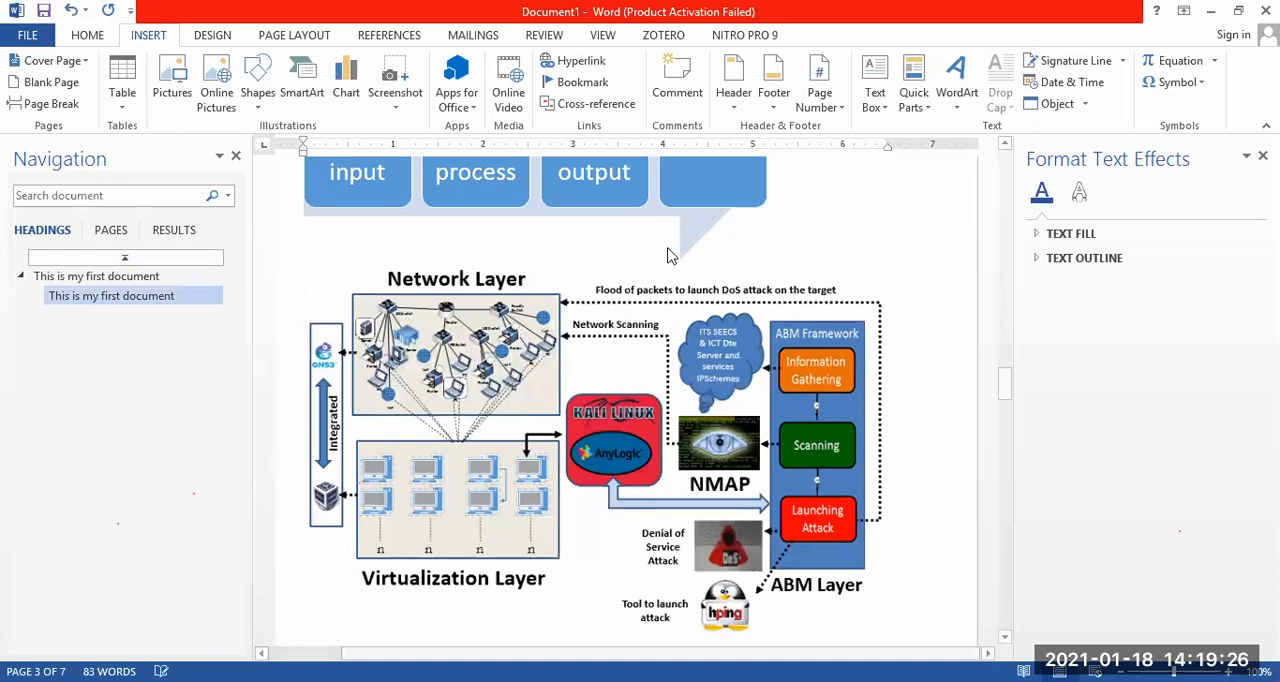
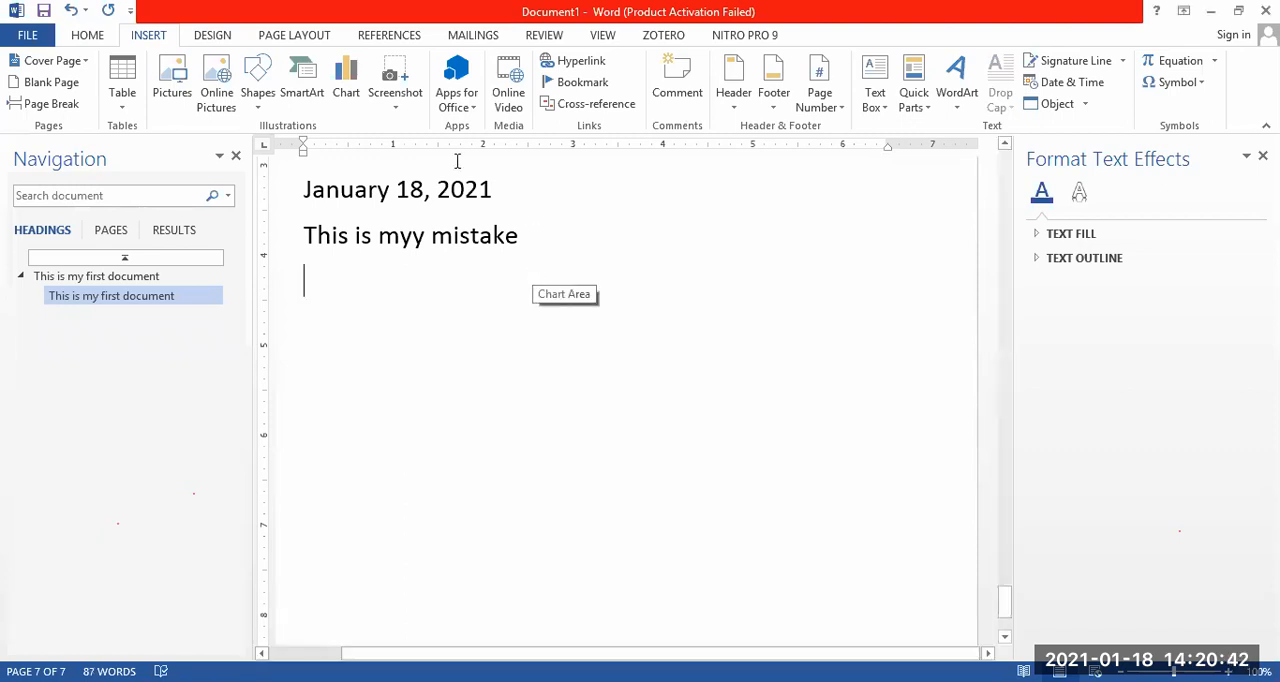
Correct the misspelled word "myy" to "my" in the line below the date.
left_click(420, 243)
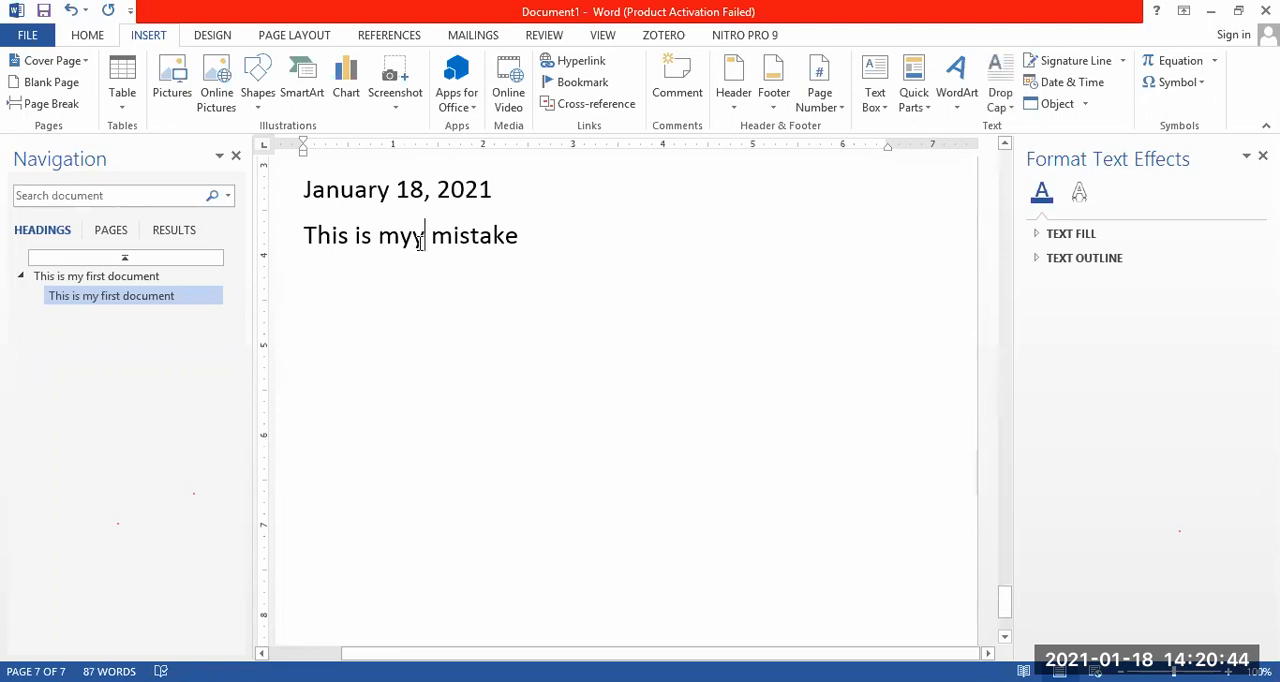
left_click_drag(424, 243, 381, 248)
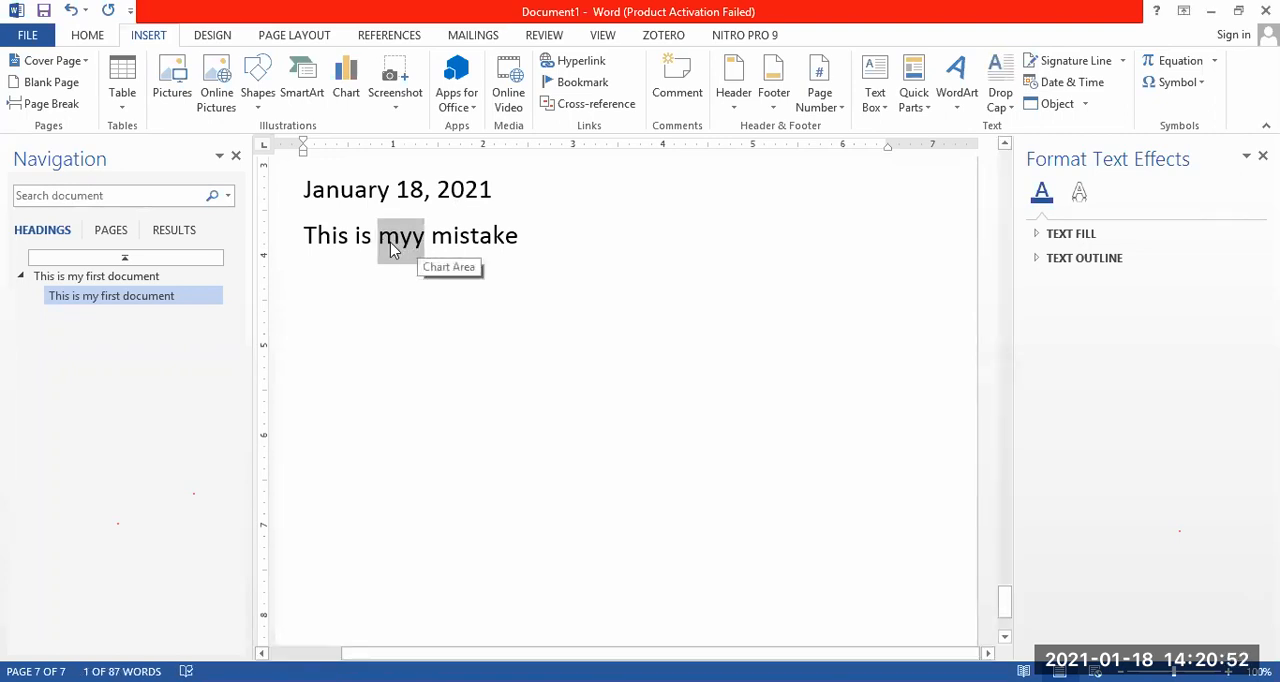
left_click(413, 246)
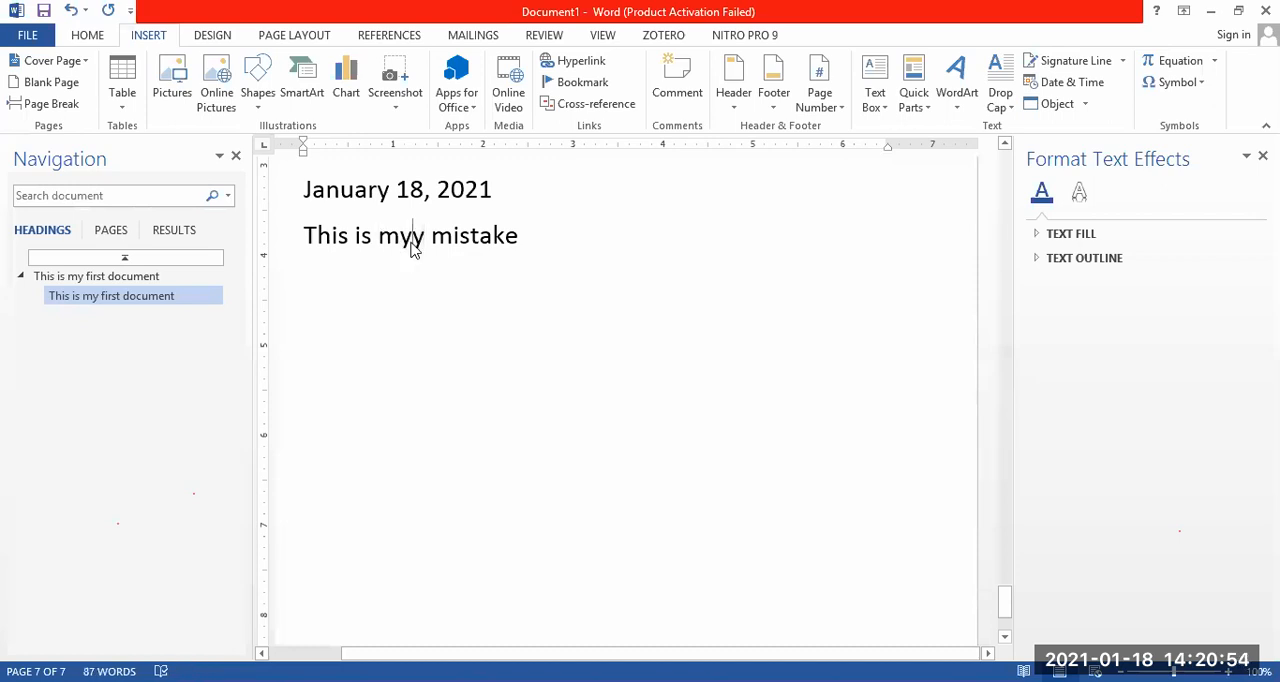
key("Delete")
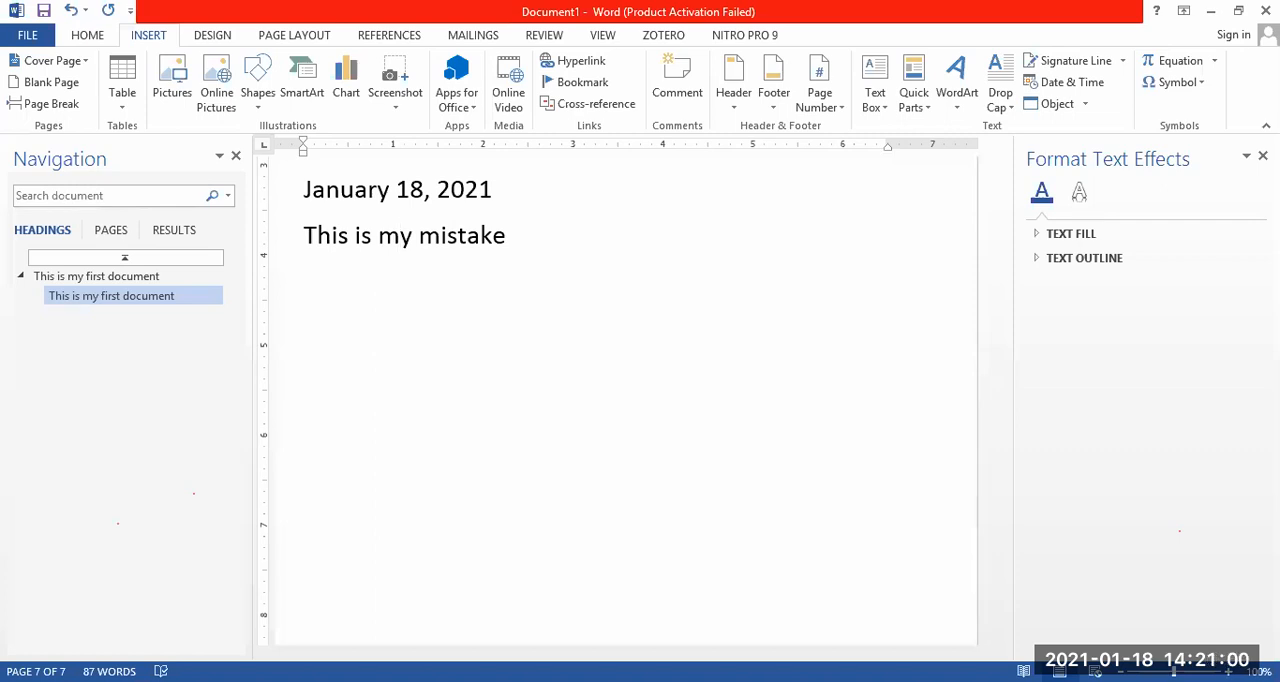
Add a period after "mistake" and continue the line with a space and the word "The".
left_click(506, 237)
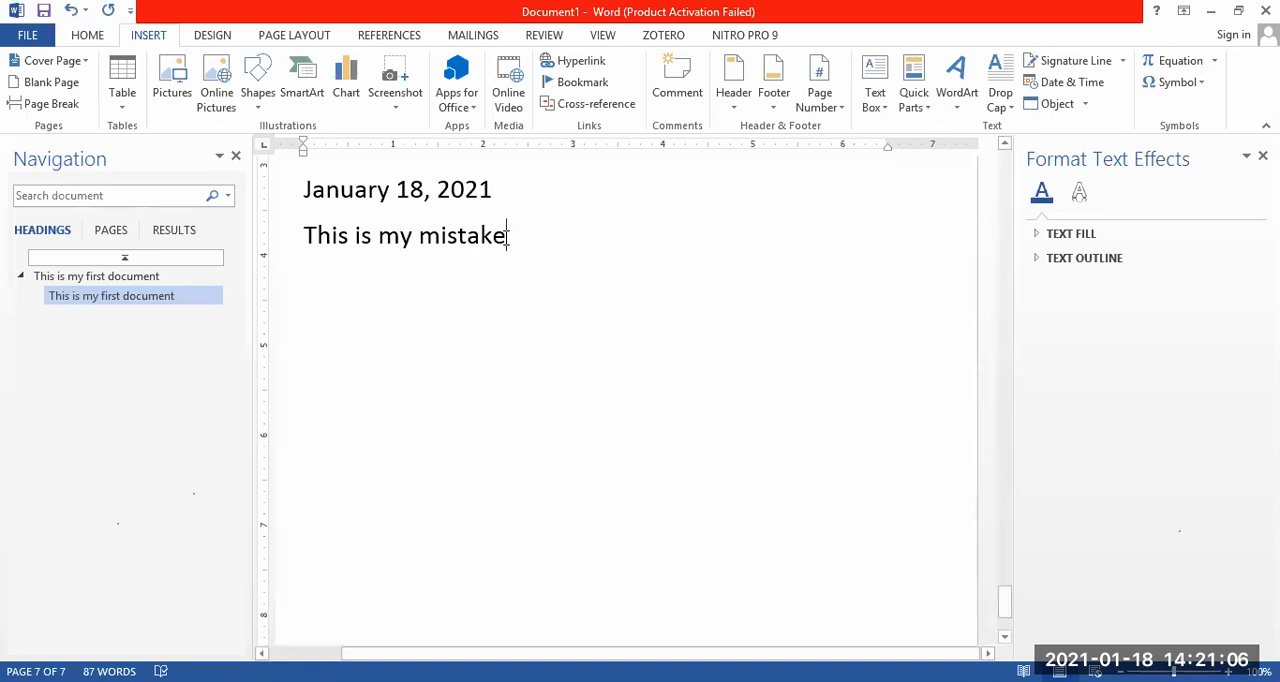
type(".")
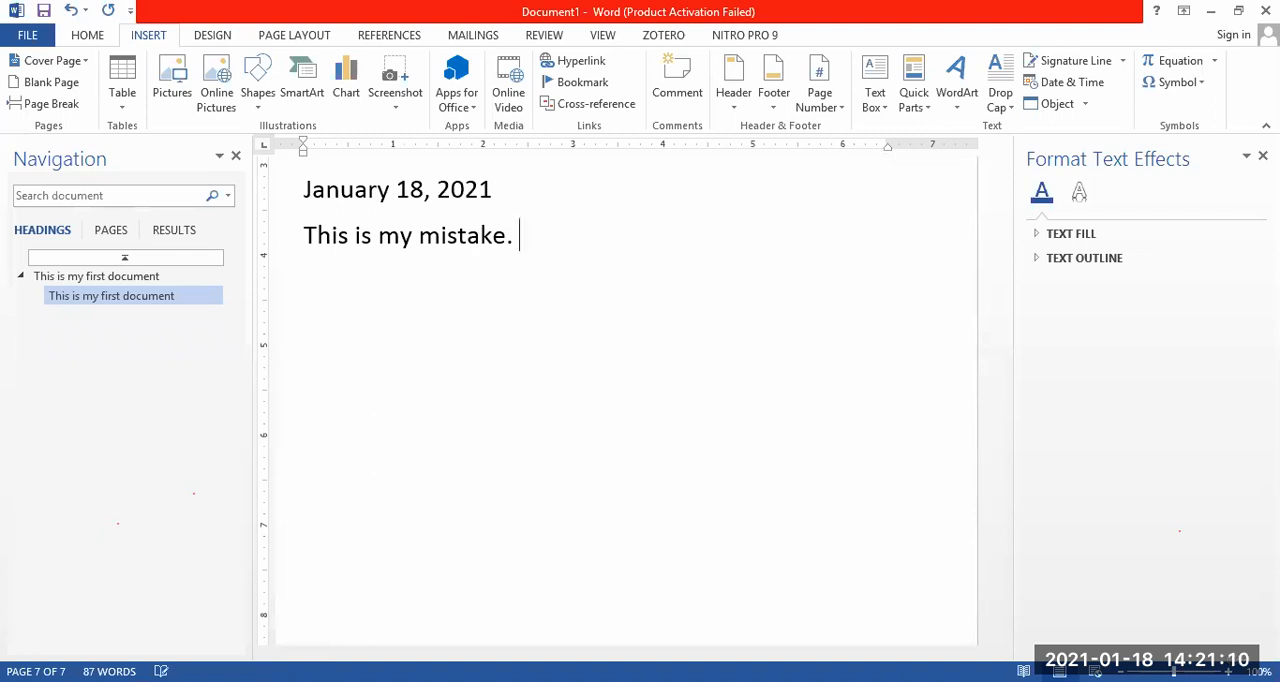
type(" The")
Delete the space before "The" and restore it to demonstrate correct spacing after a period.
left_click(520, 238)
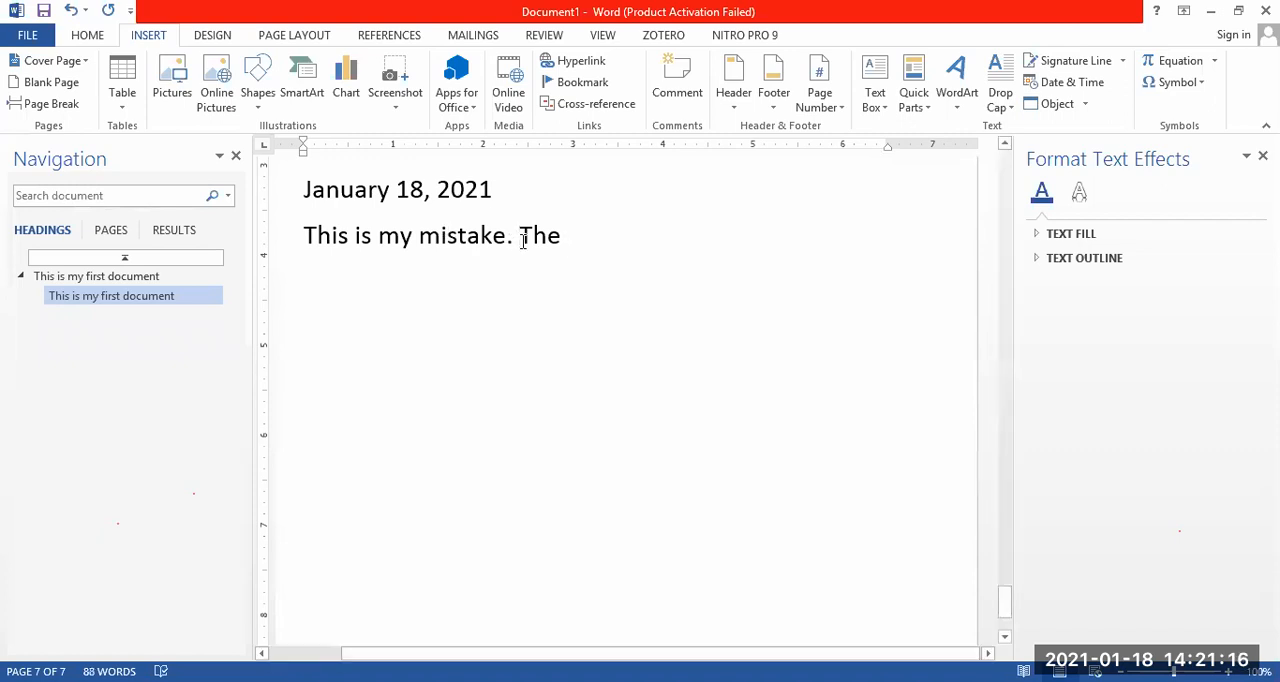
key("BackSpace")
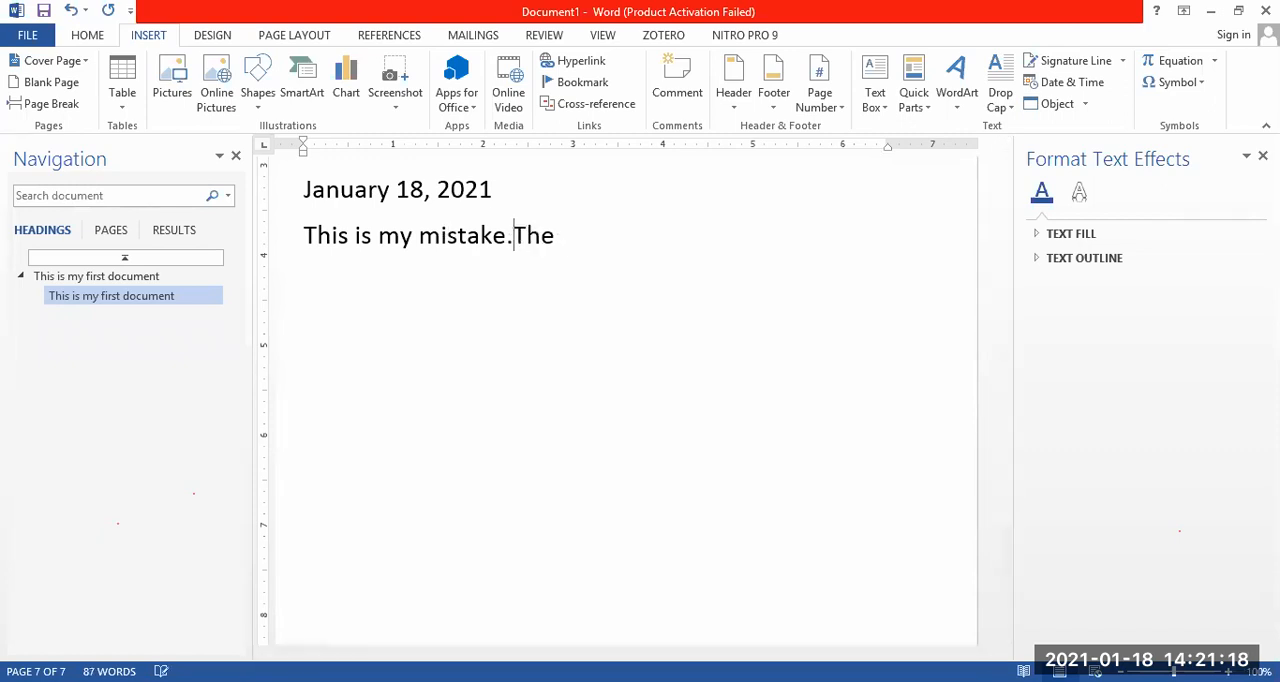
left_click(628, 252)
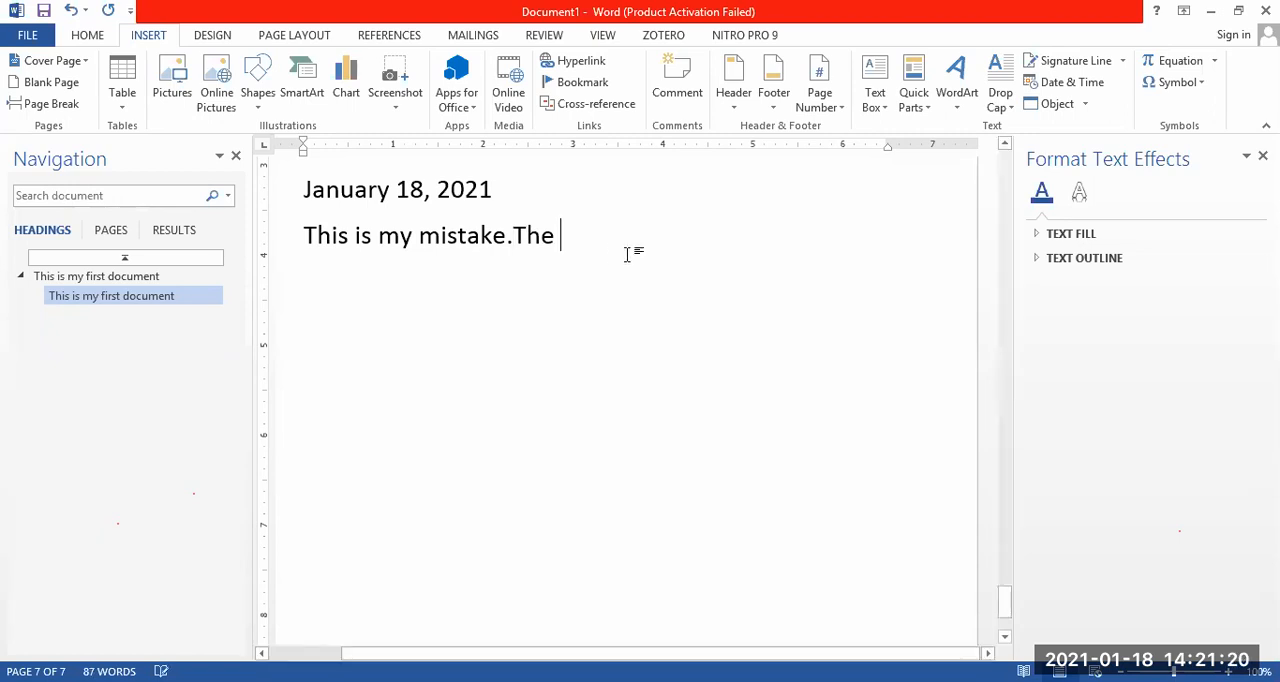
left_click(512, 235)
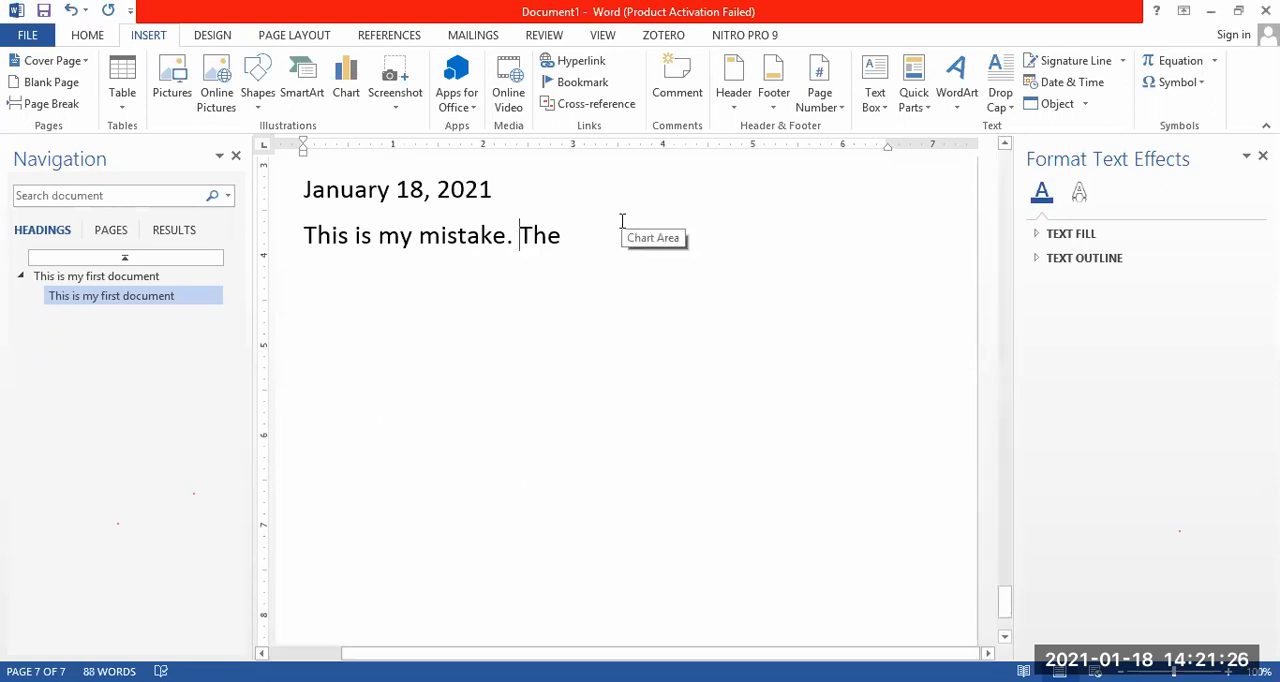
Enter a person's first name on a new line below the sentence and start another line.
left_click(571, 237)
key("Return")
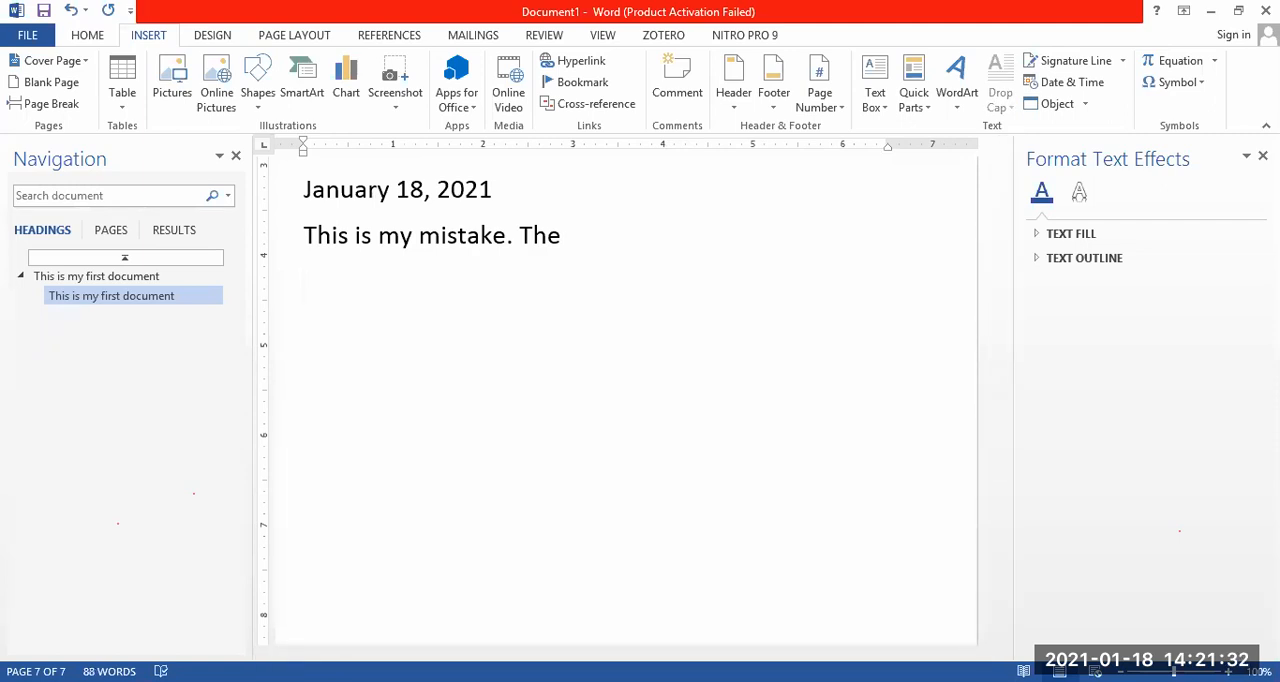
type("Rameesha")
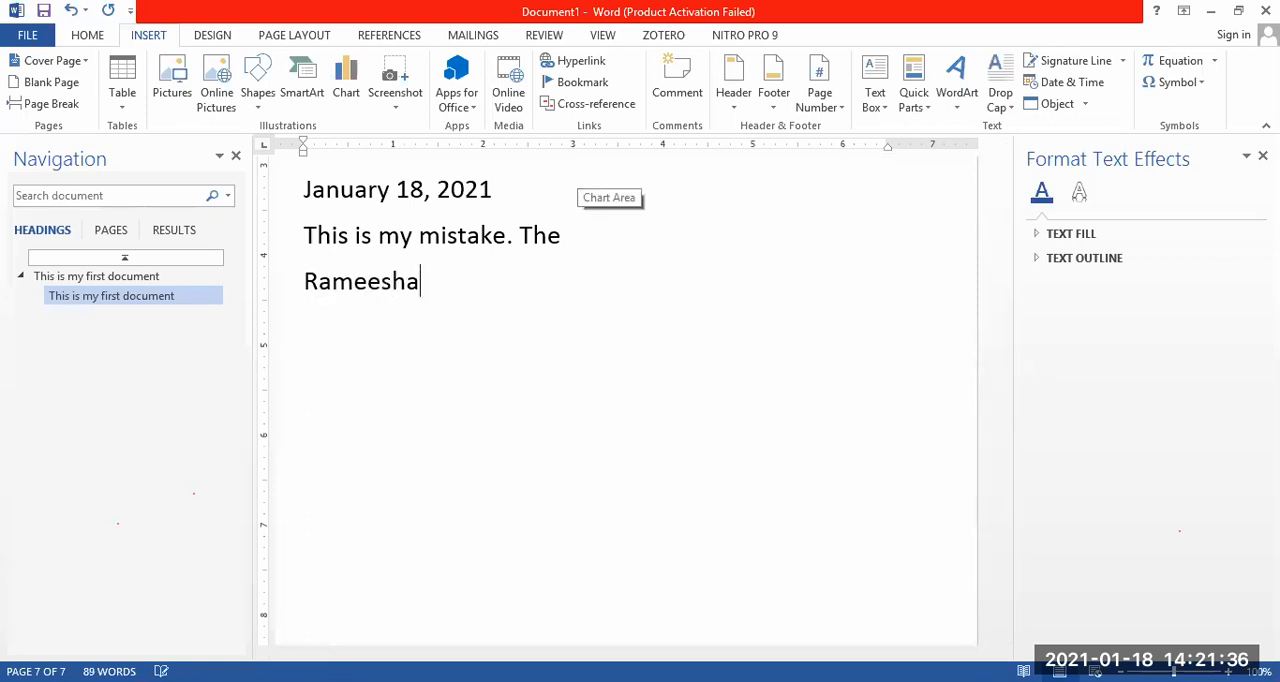
key("Return")
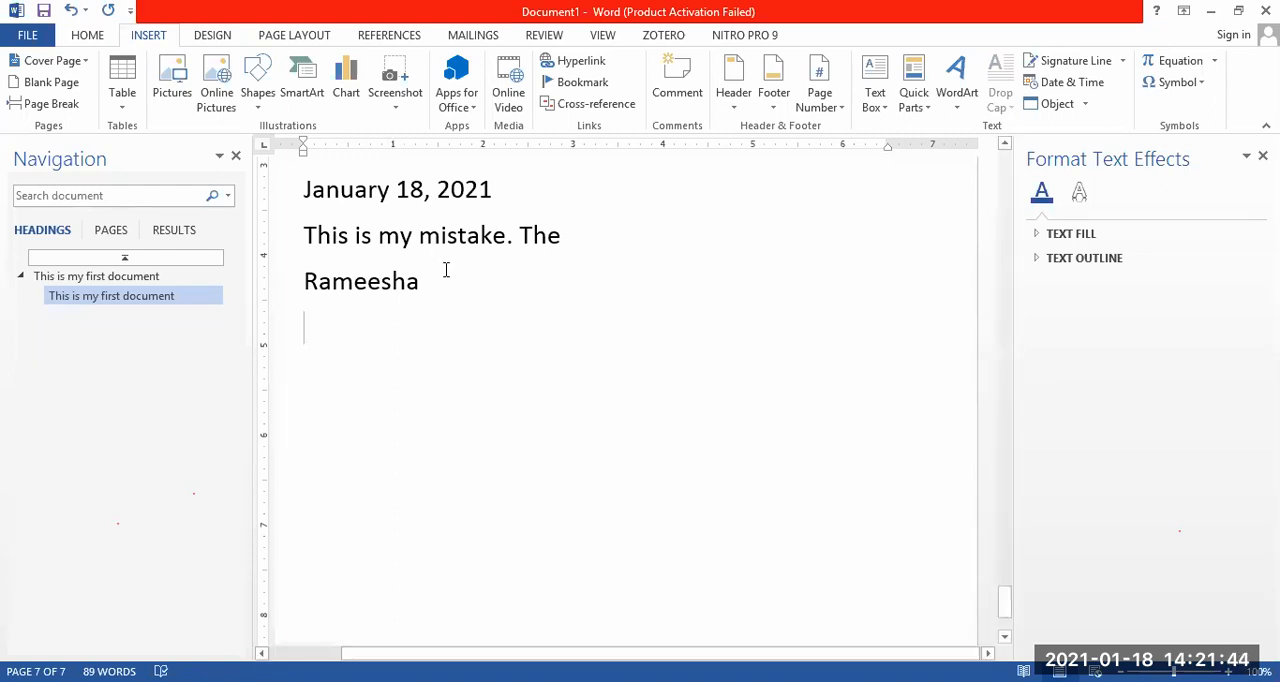
Select the name below the sentence and examine its context options, including synonyms, without applying any.
left_click_drag(422, 284, 309, 286)
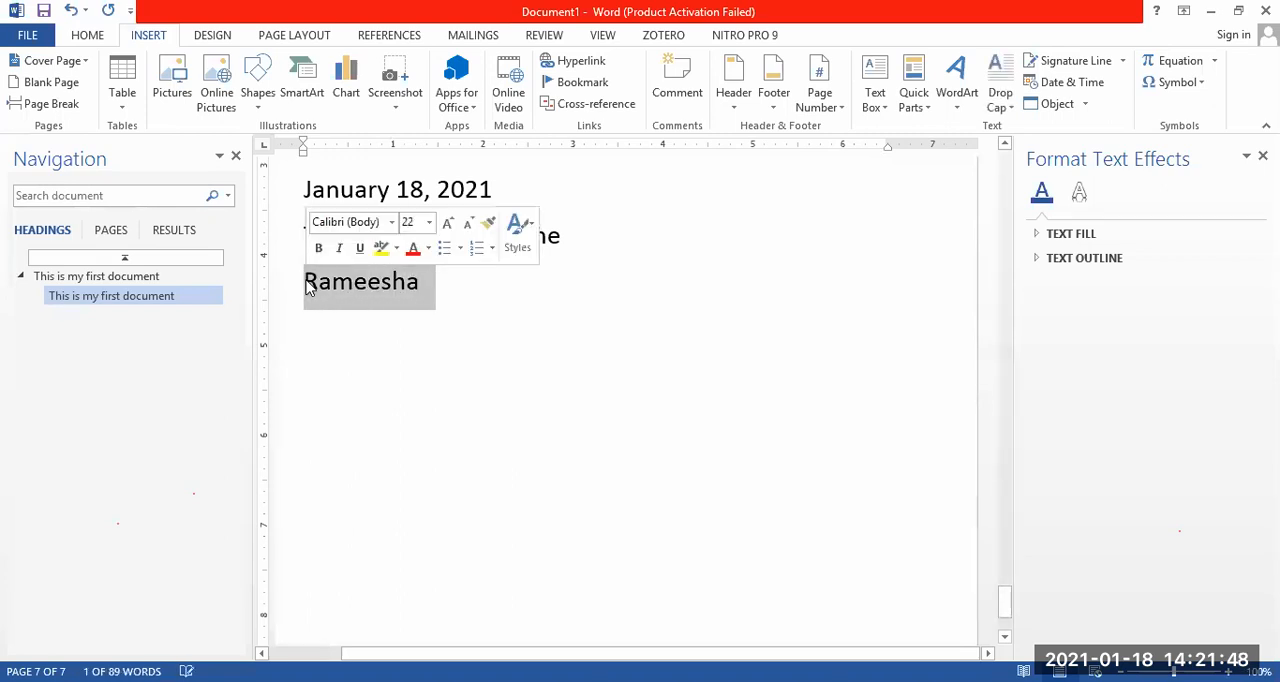
left_click(421, 285)
left_click_drag(421, 285, 305, 287)
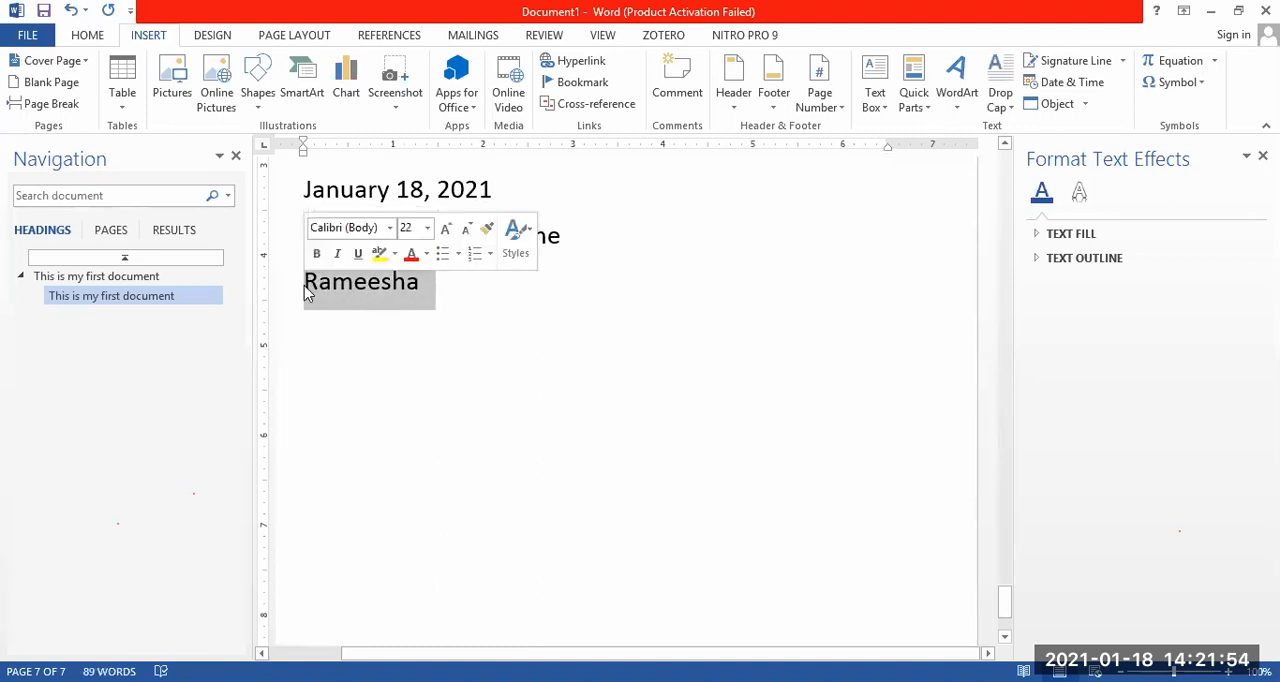
right_click(366, 285)
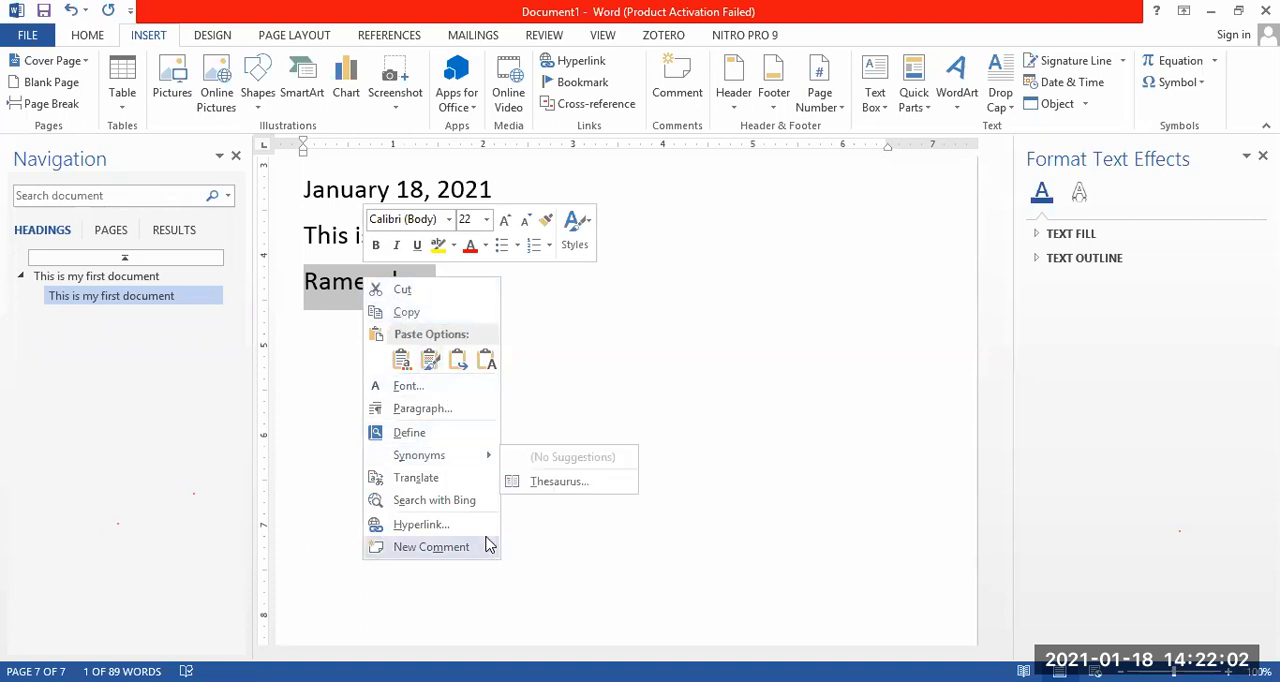
left_click(562, 376)
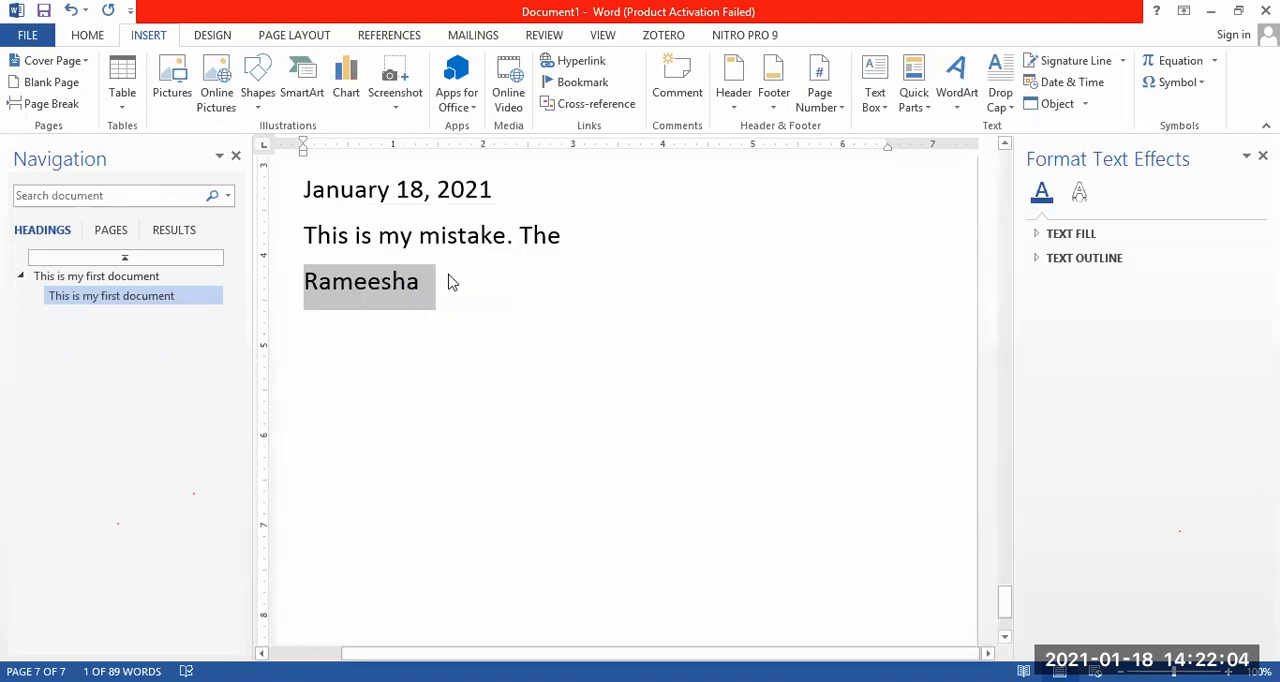
right_click(397, 287)
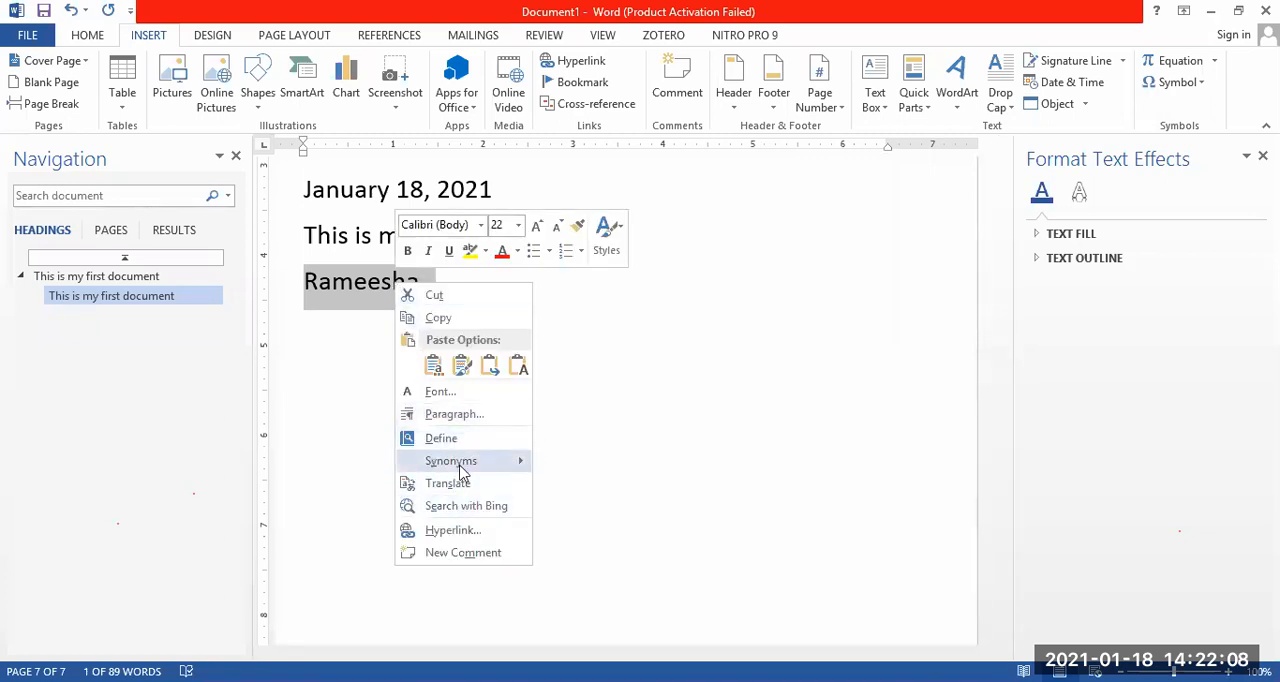
left_click(625, 349)
left_click(506, 314)
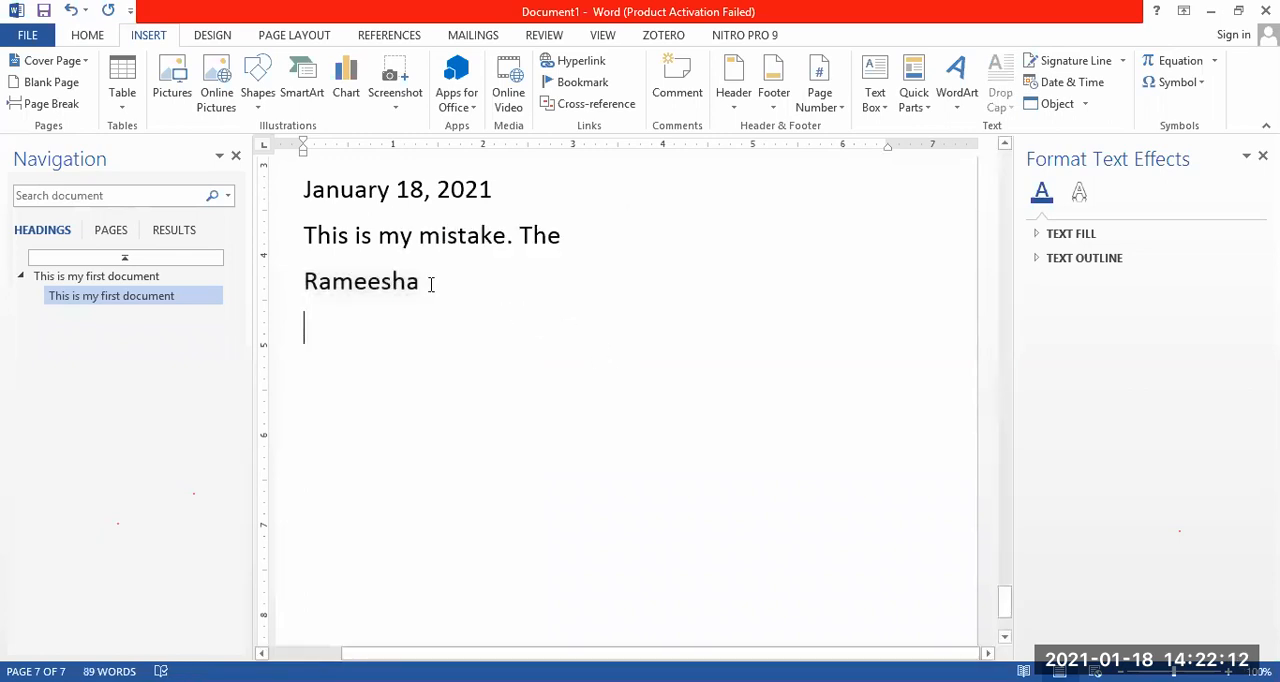
left_click_drag(427, 284, 308, 287)
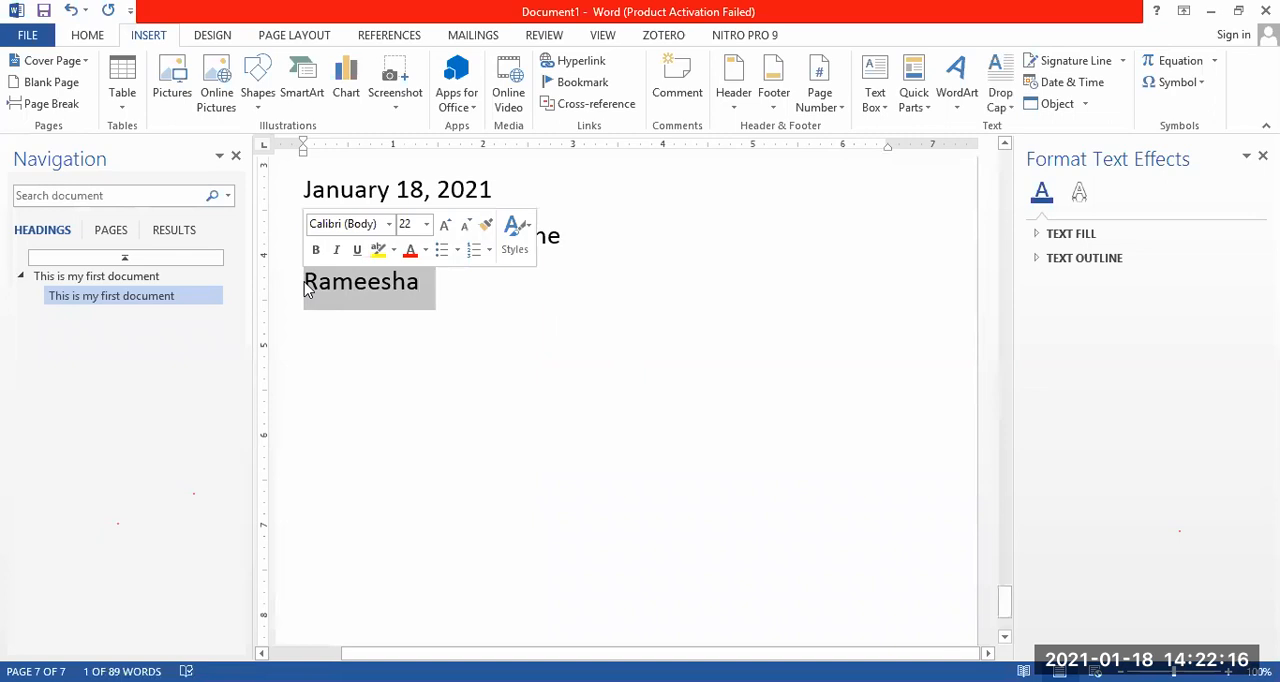
left_click(403, 292)
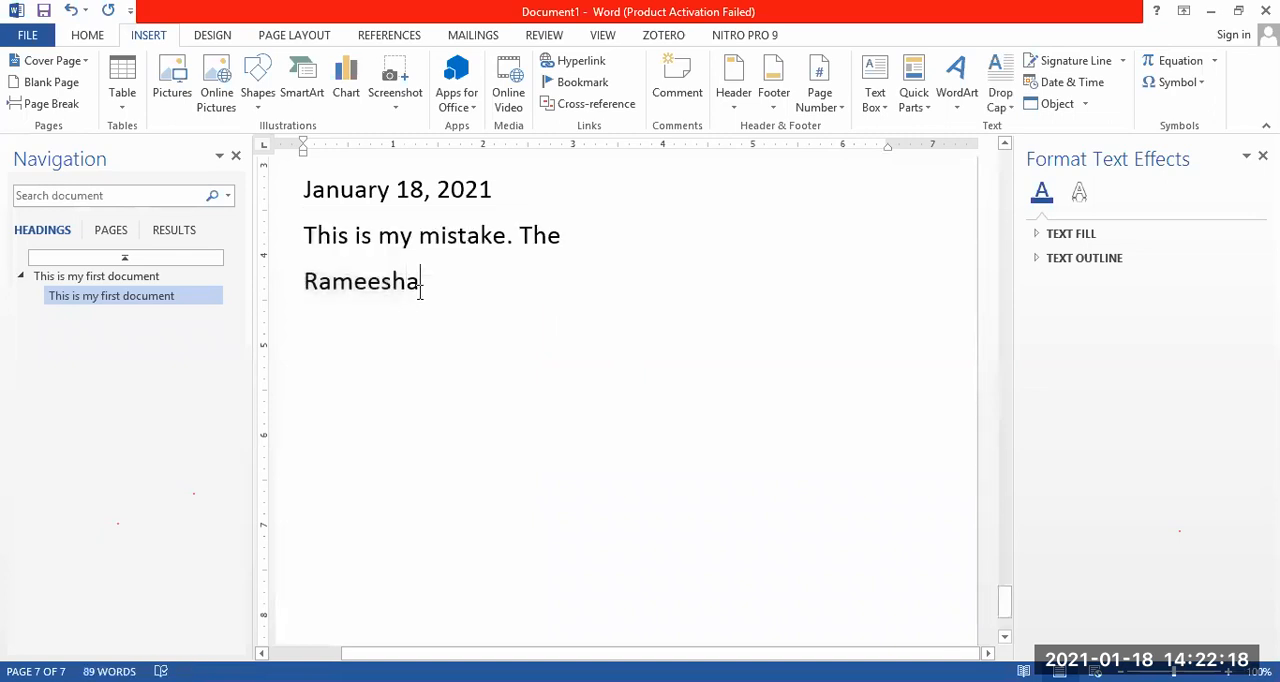
key("Return")
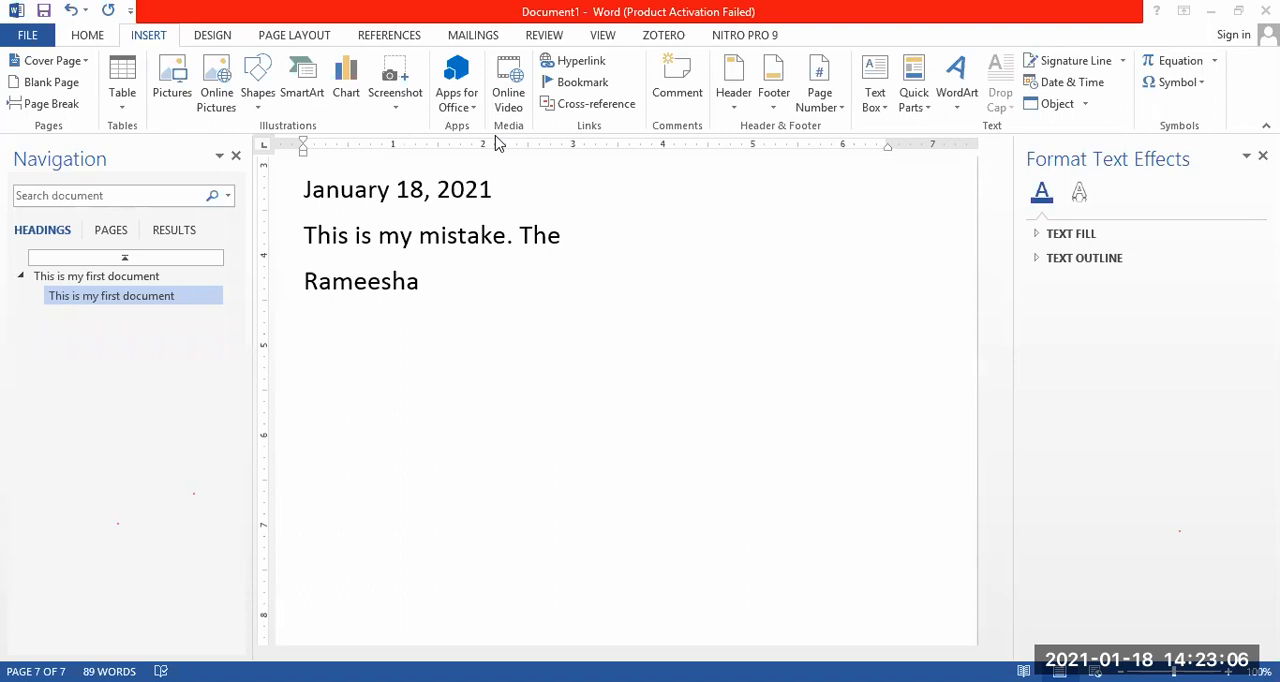
Select "This is my mistake", check its context options and browse the theme color sets without choosing one.
left_click(638, 287)
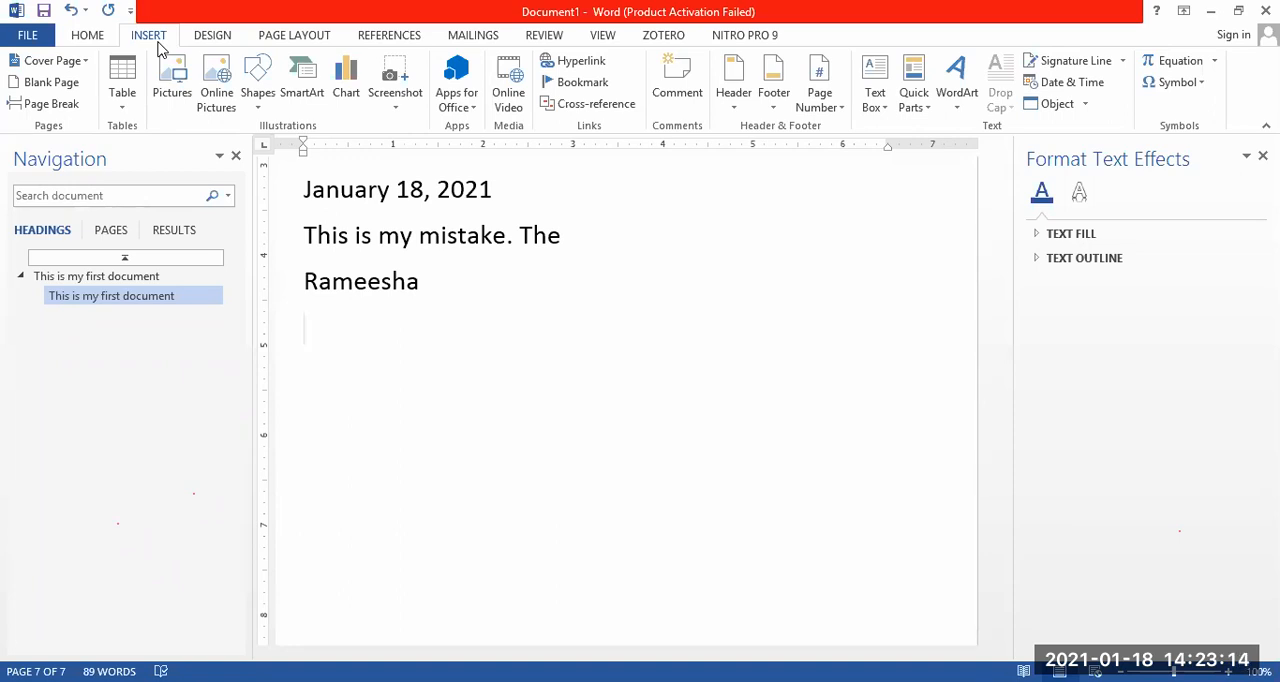
left_click(212, 40)
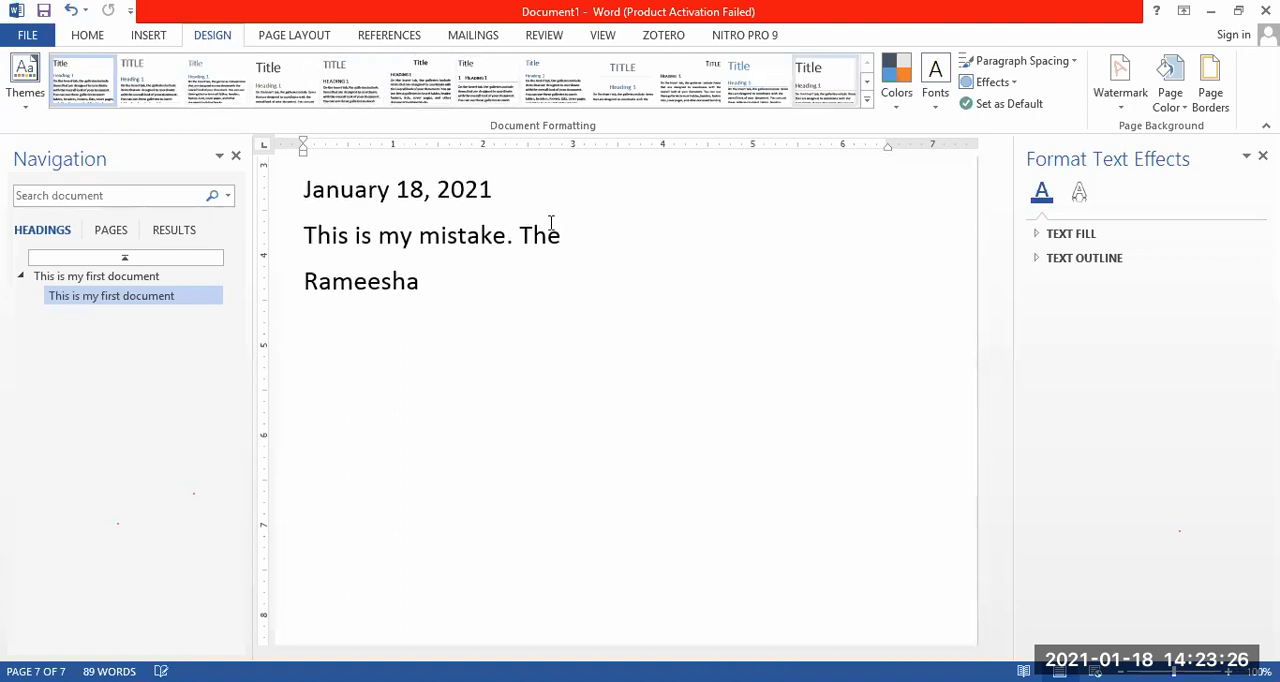
left_click_drag(506, 236, 316, 243)
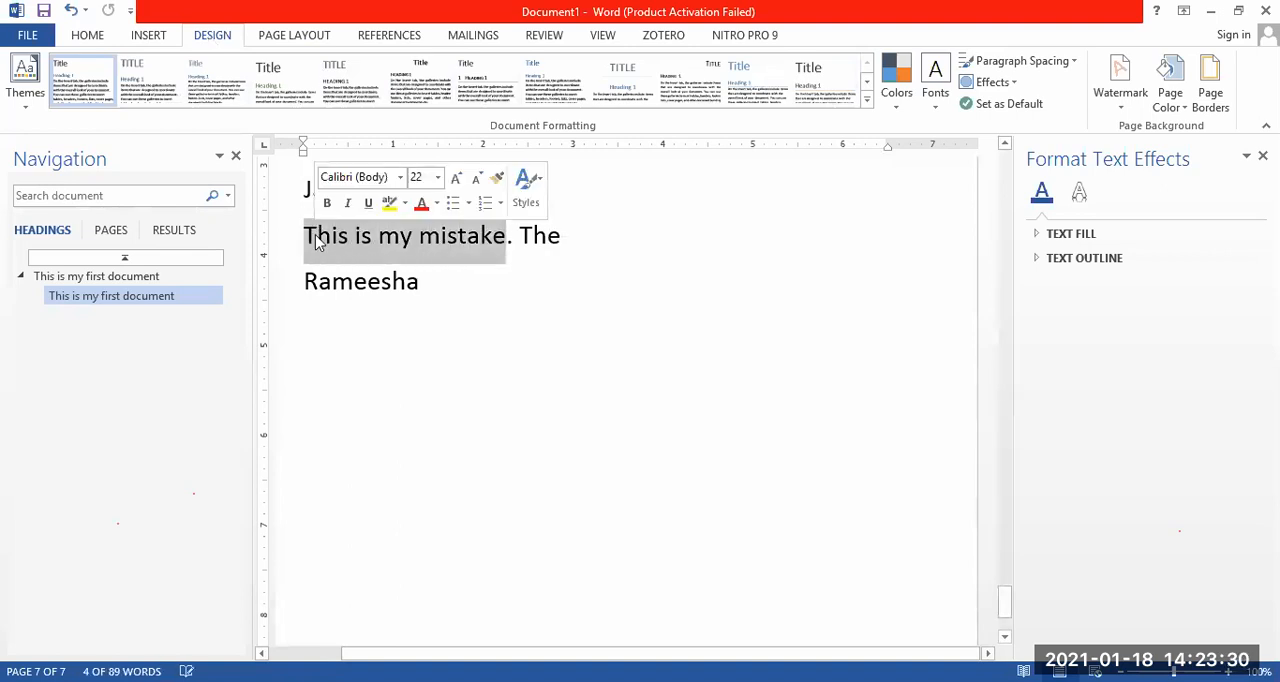
right_click(316, 243)
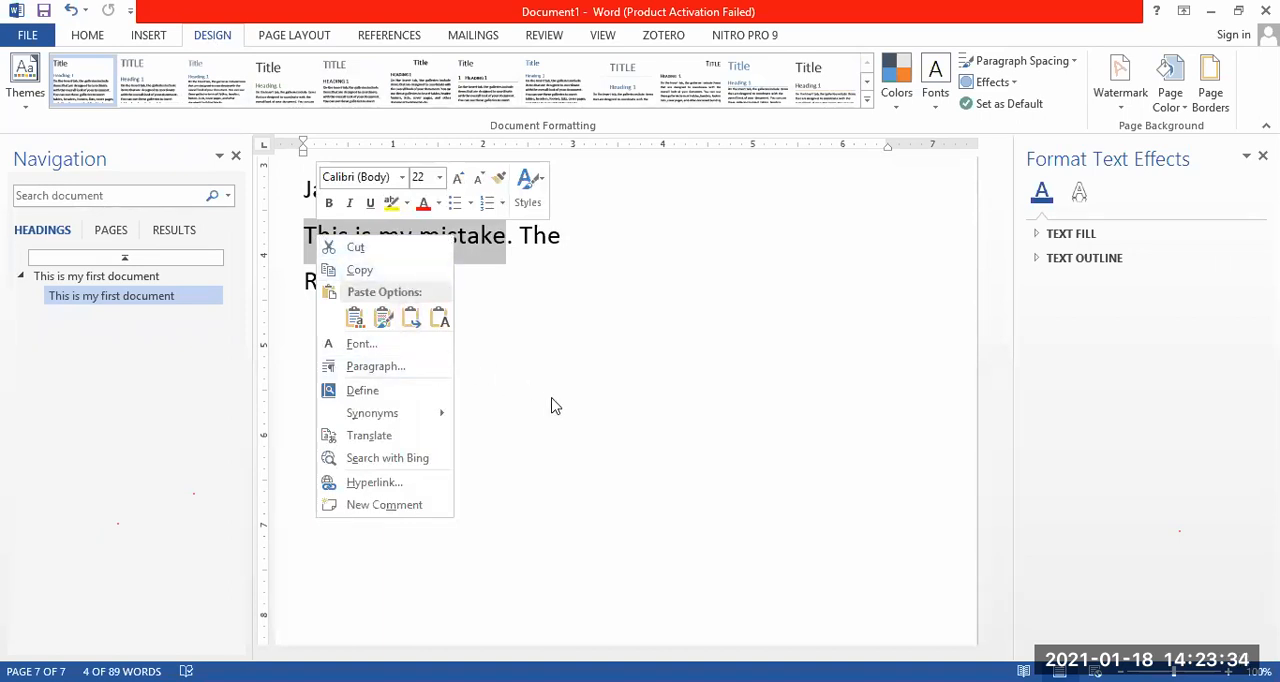
key("Escape")
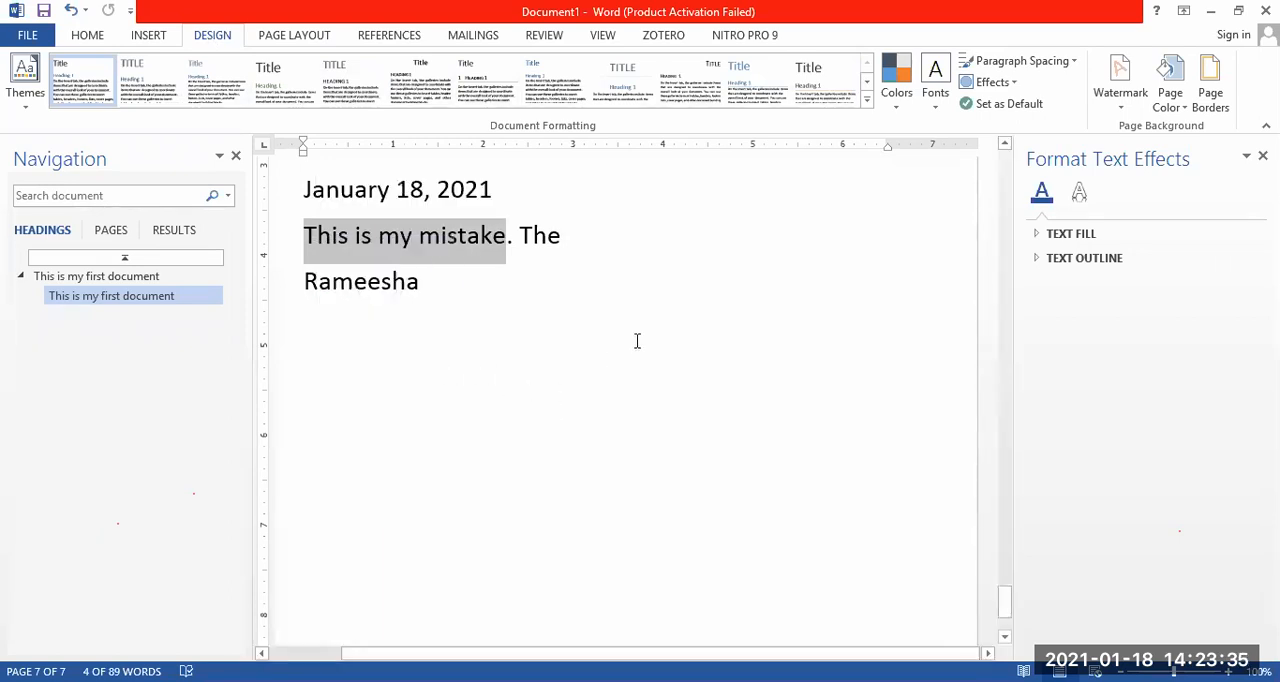
left_click(897, 100)
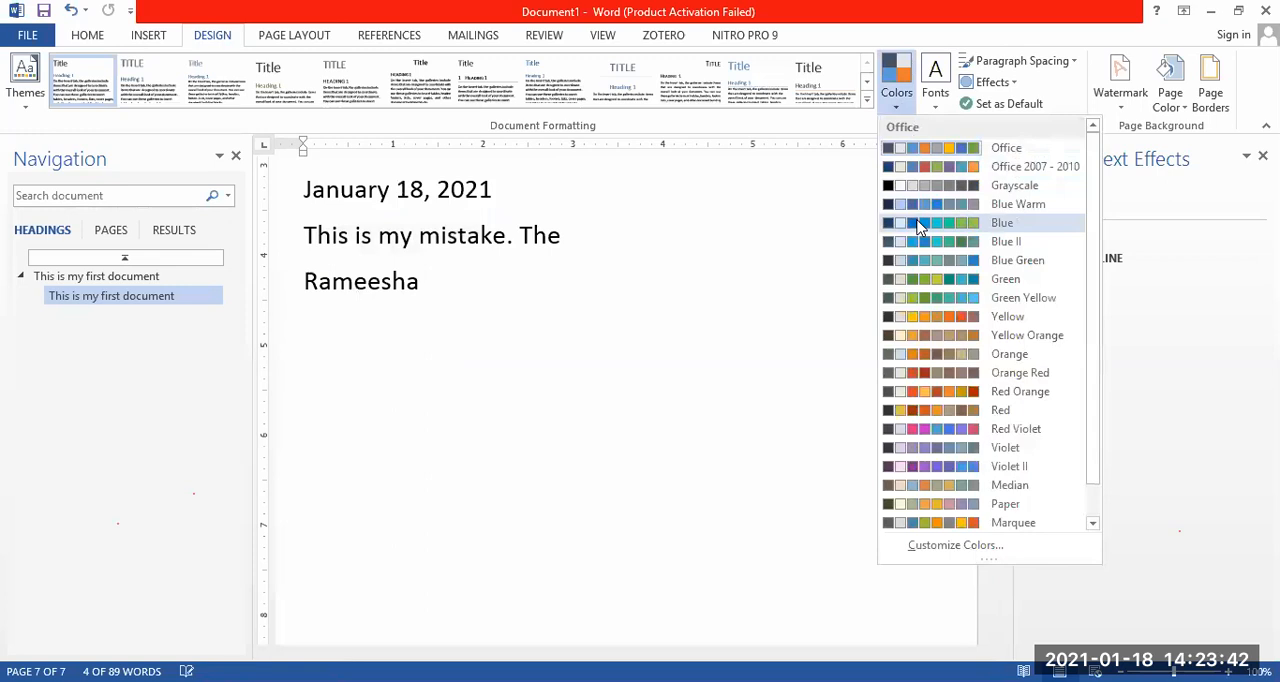
left_click(505, 330)
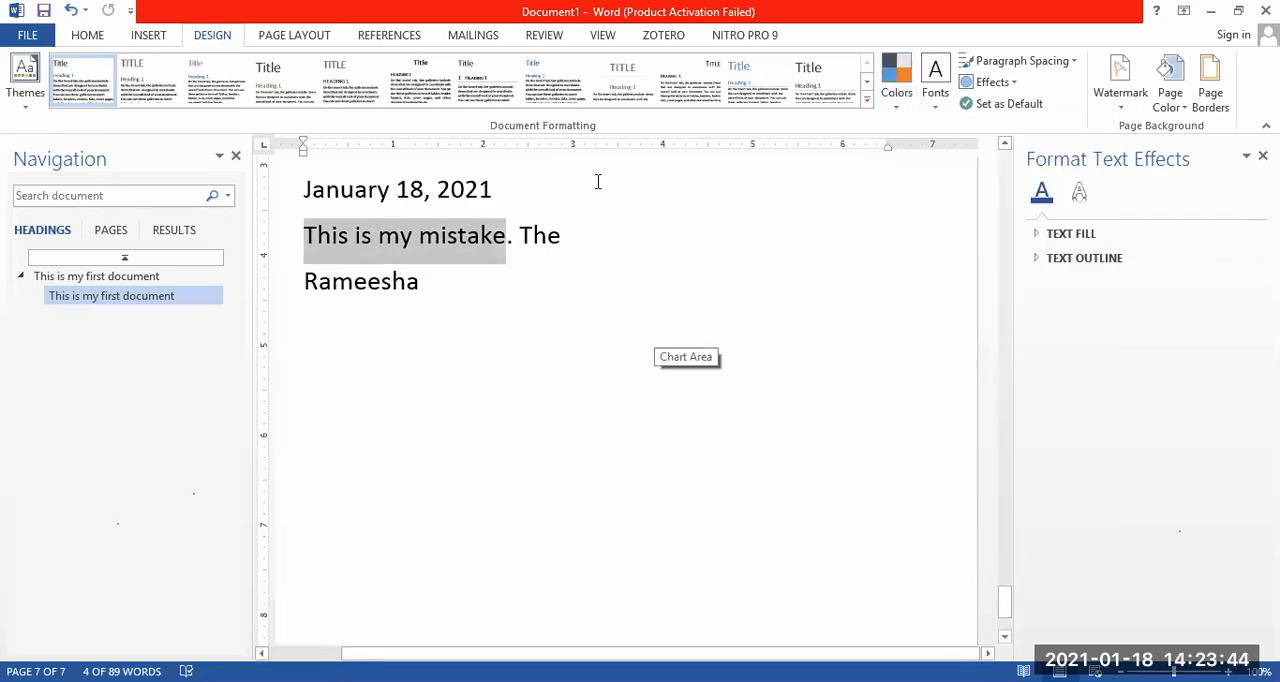
Apply the Office 2007 - 2010 theme fonts and browse the available theme effects.
left_click(935, 80)
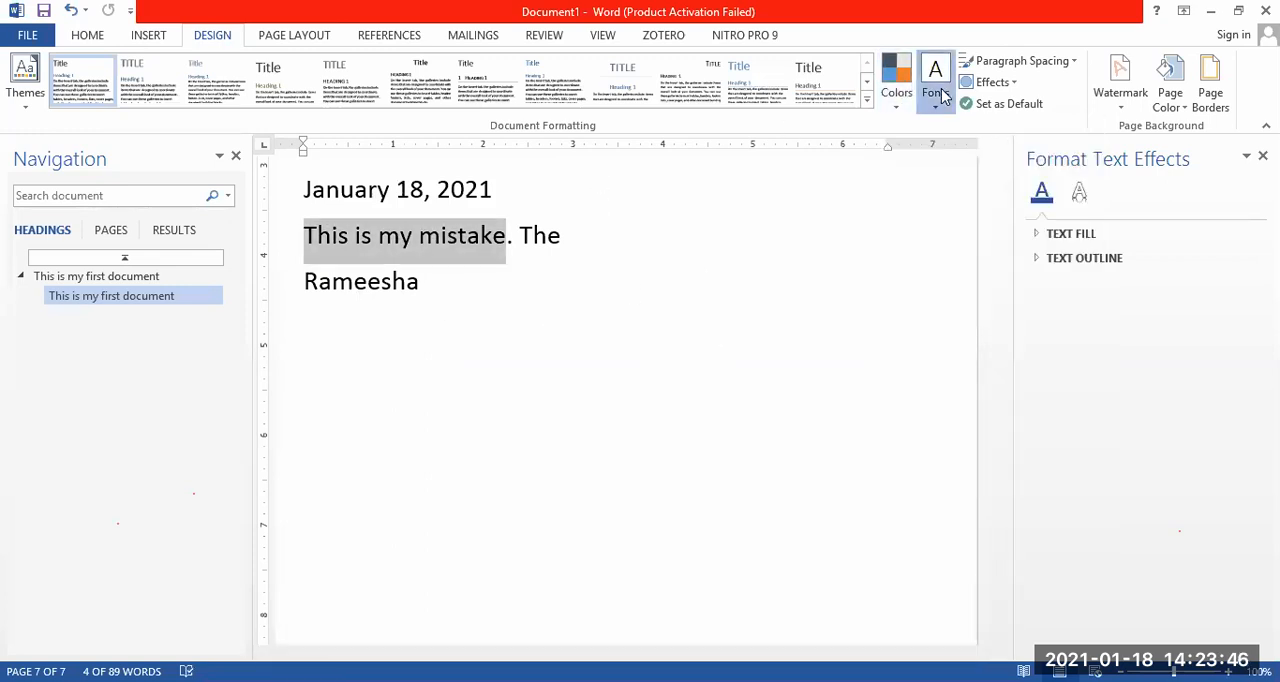
left_click(1001, 212)
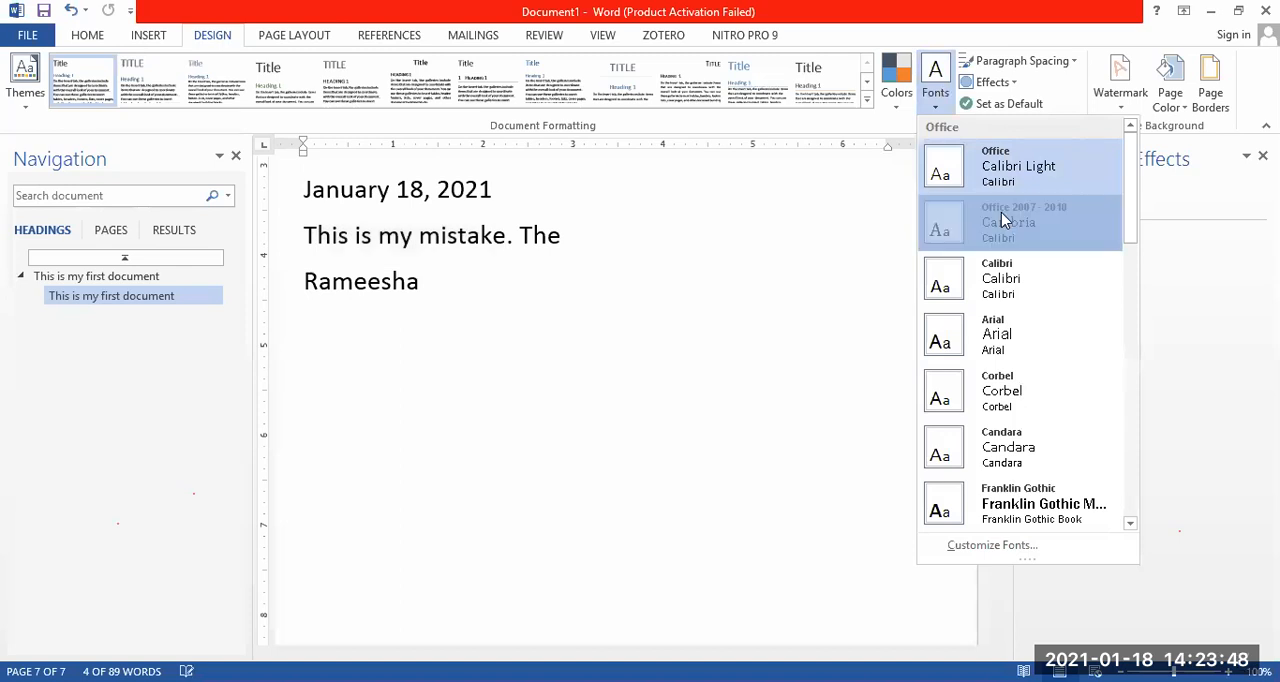
left_click(549, 238)
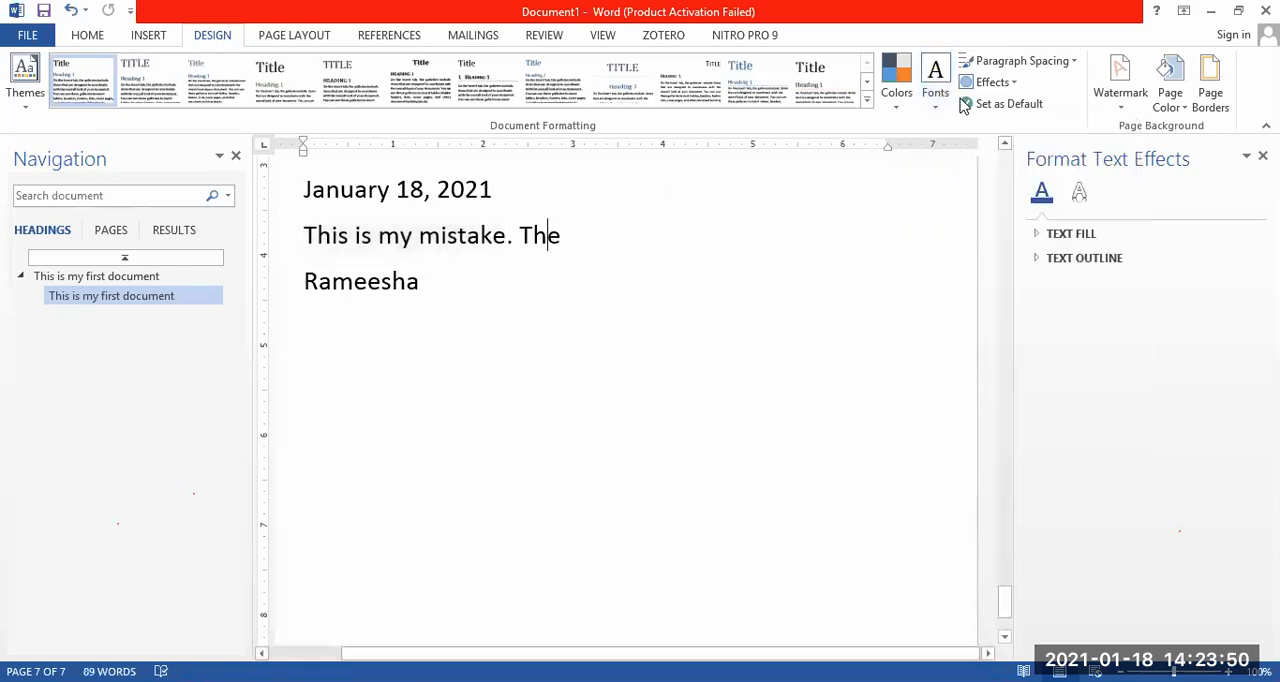
left_click(1010, 84)
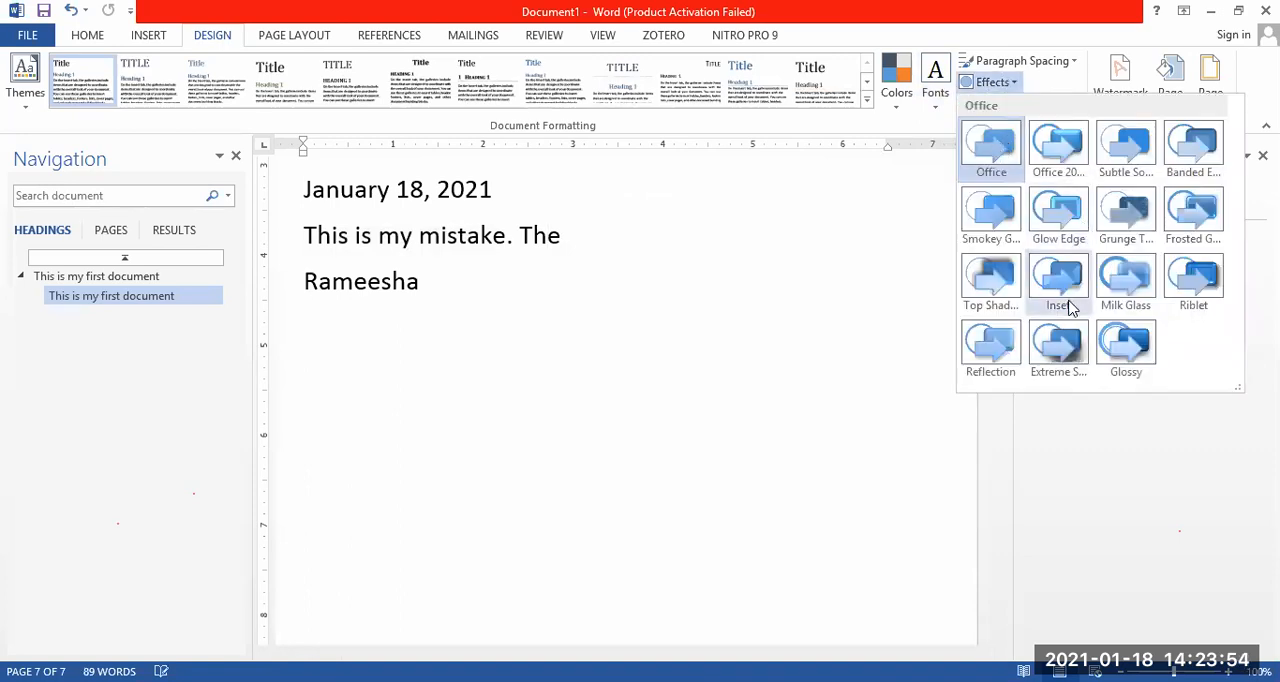
left_click(784, 191)
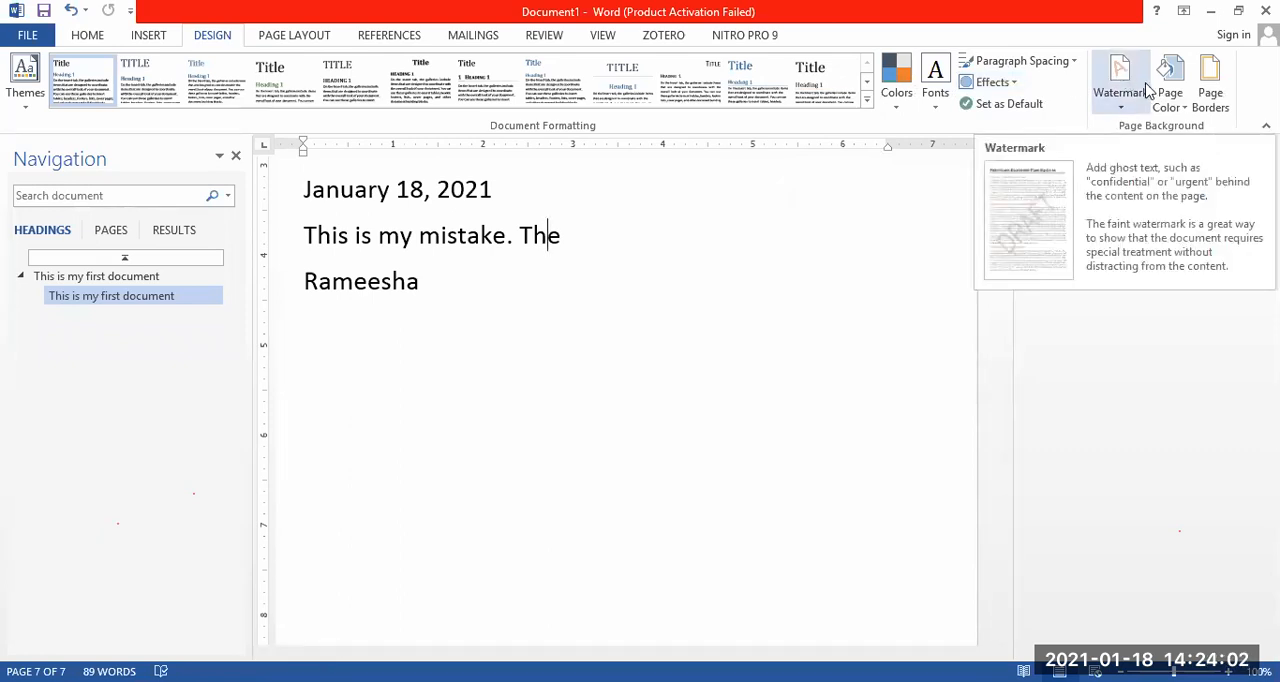
Set the page color to a light orange theme shade.
left_click(1175, 95)
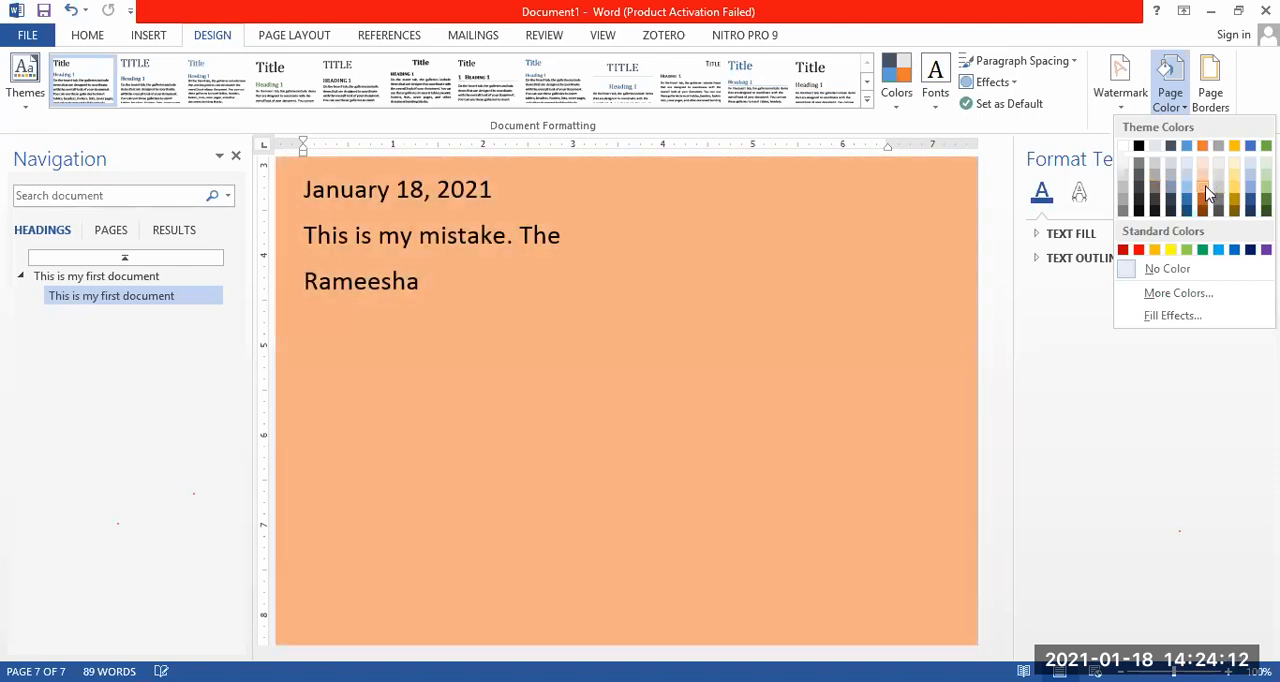
left_click(1208, 192)
Add a dashed box page border in the third line style to the whole document.
left_click(1210, 95)
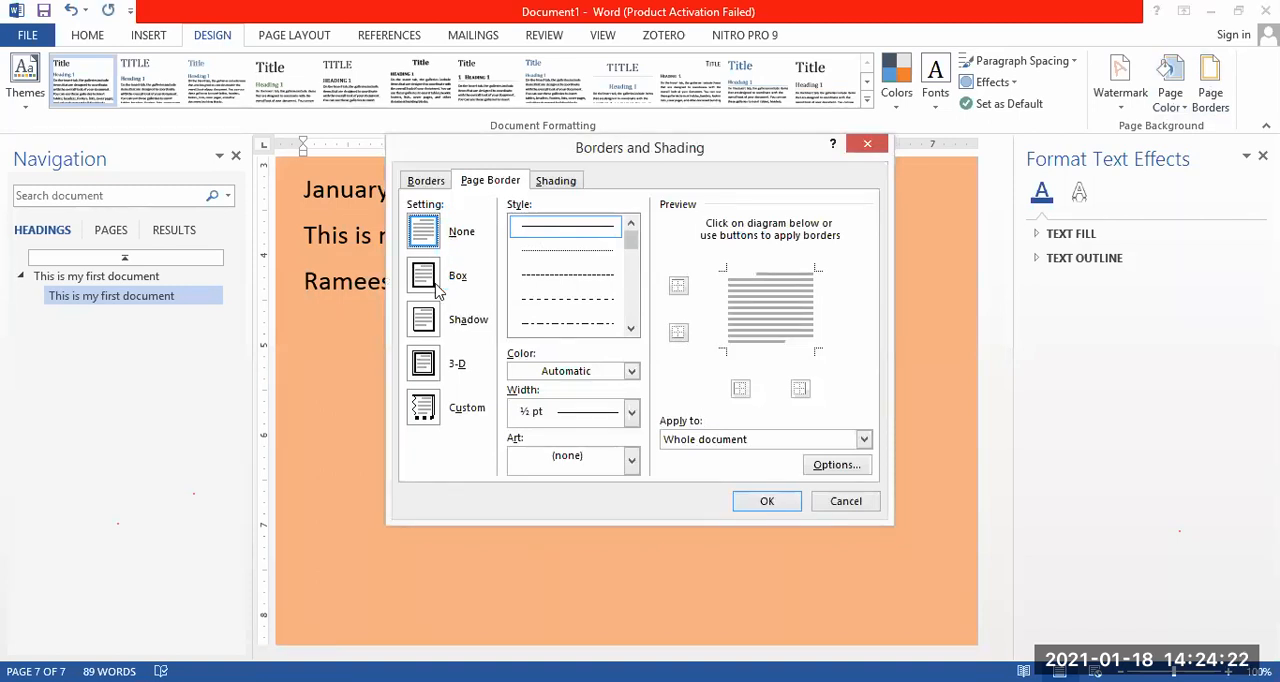
left_click(585, 254)
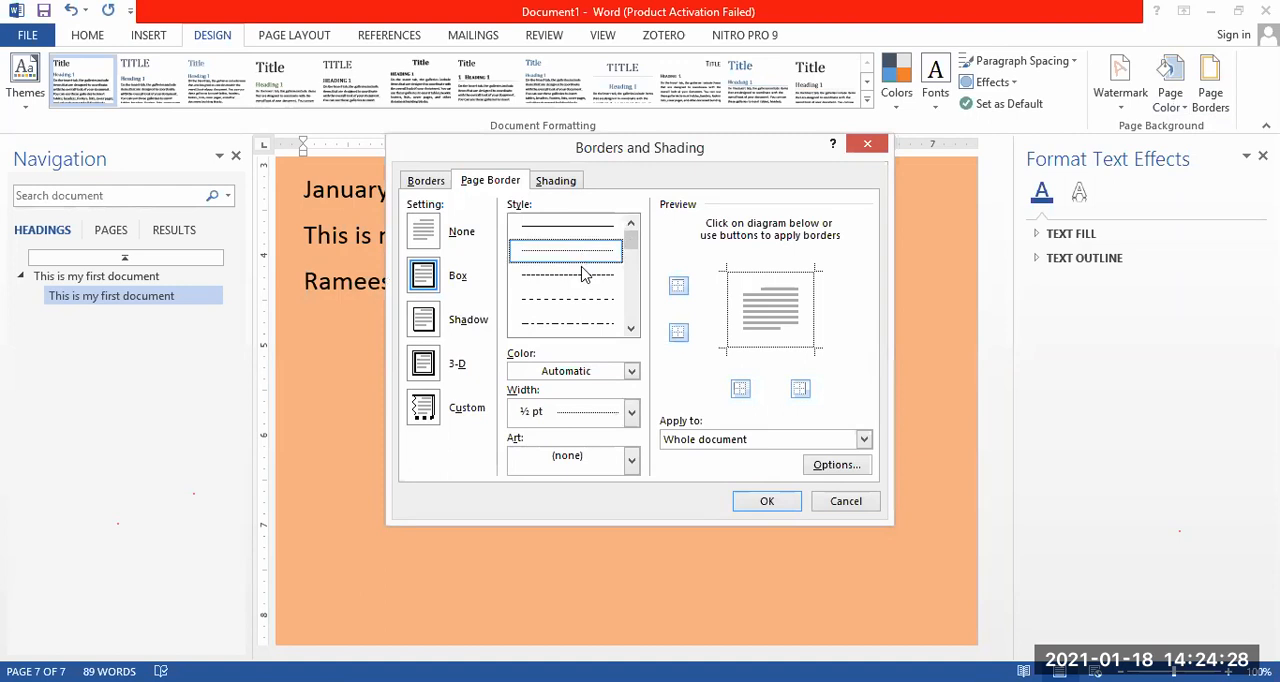
left_click(588, 280)
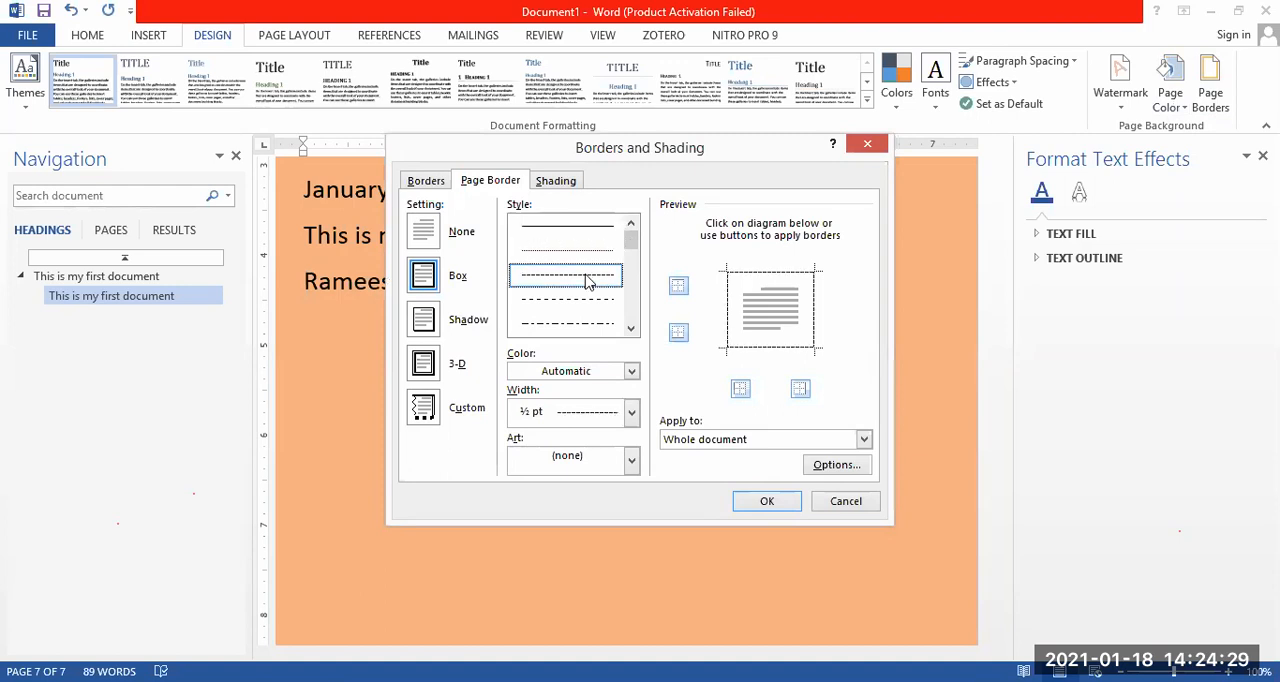
left_click(768, 502)
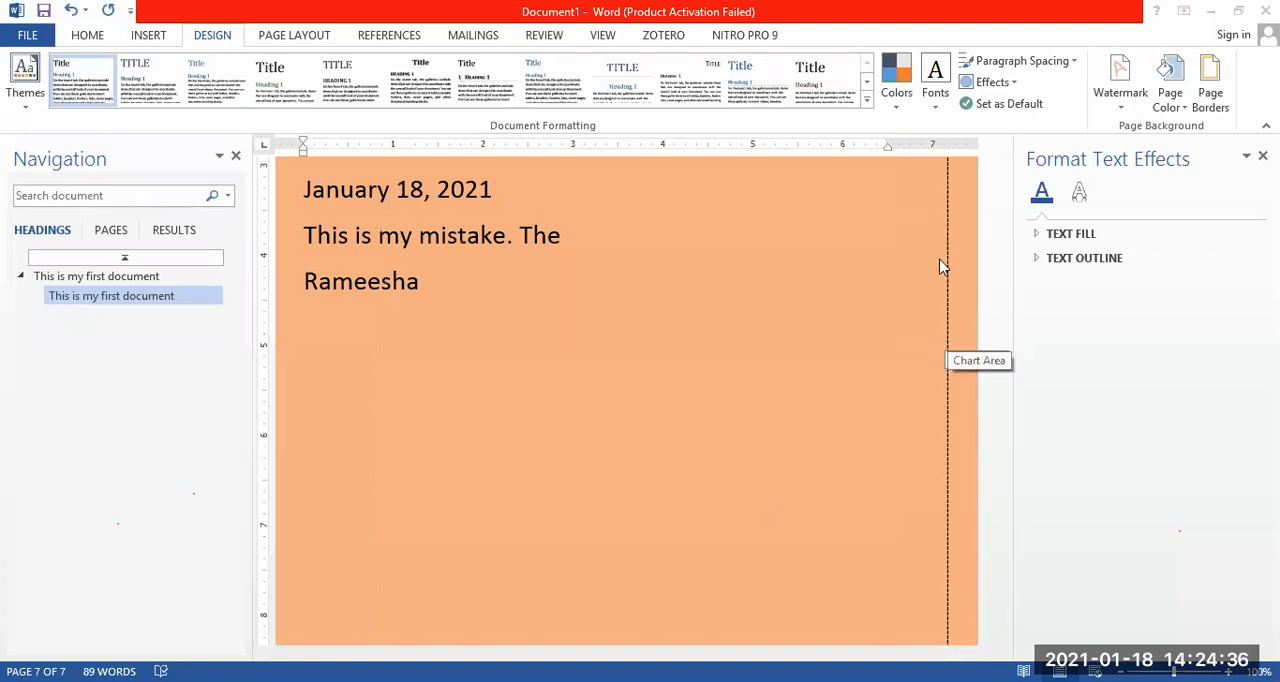
Apply the DO NOT COPY 2 watermark and customize it with the text 1602 in a light gray theme color.
left_click(1127, 92)
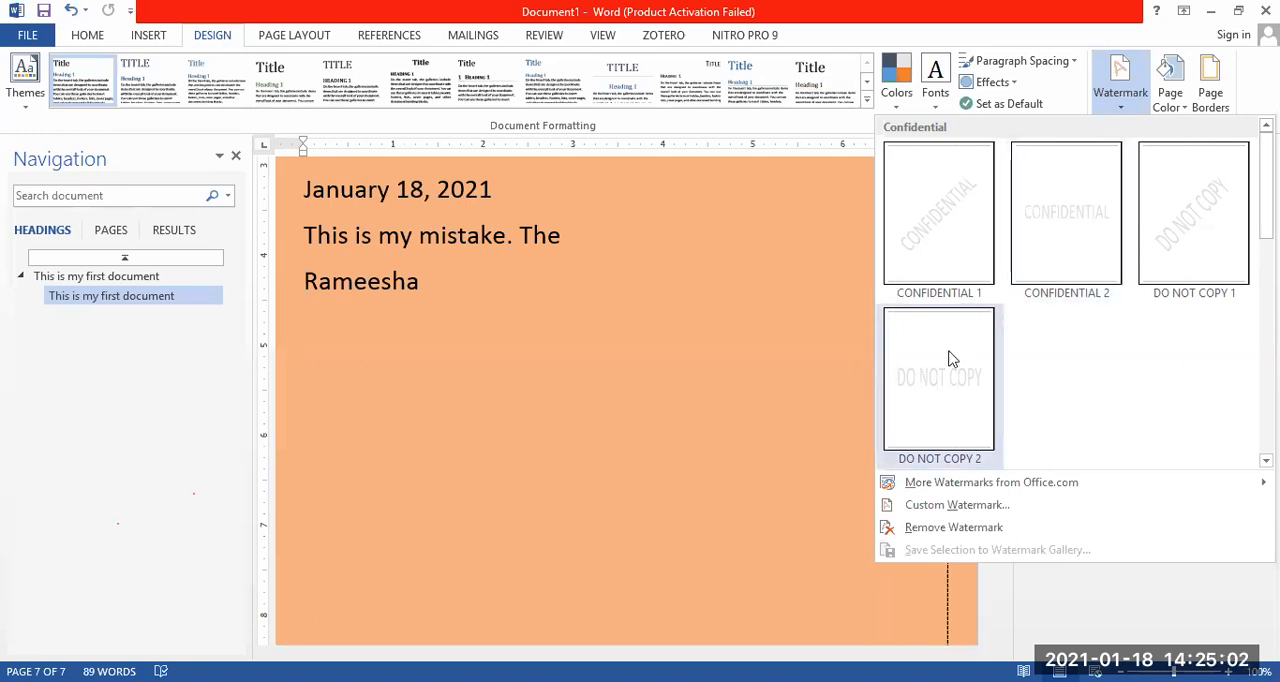
left_click(950, 397)
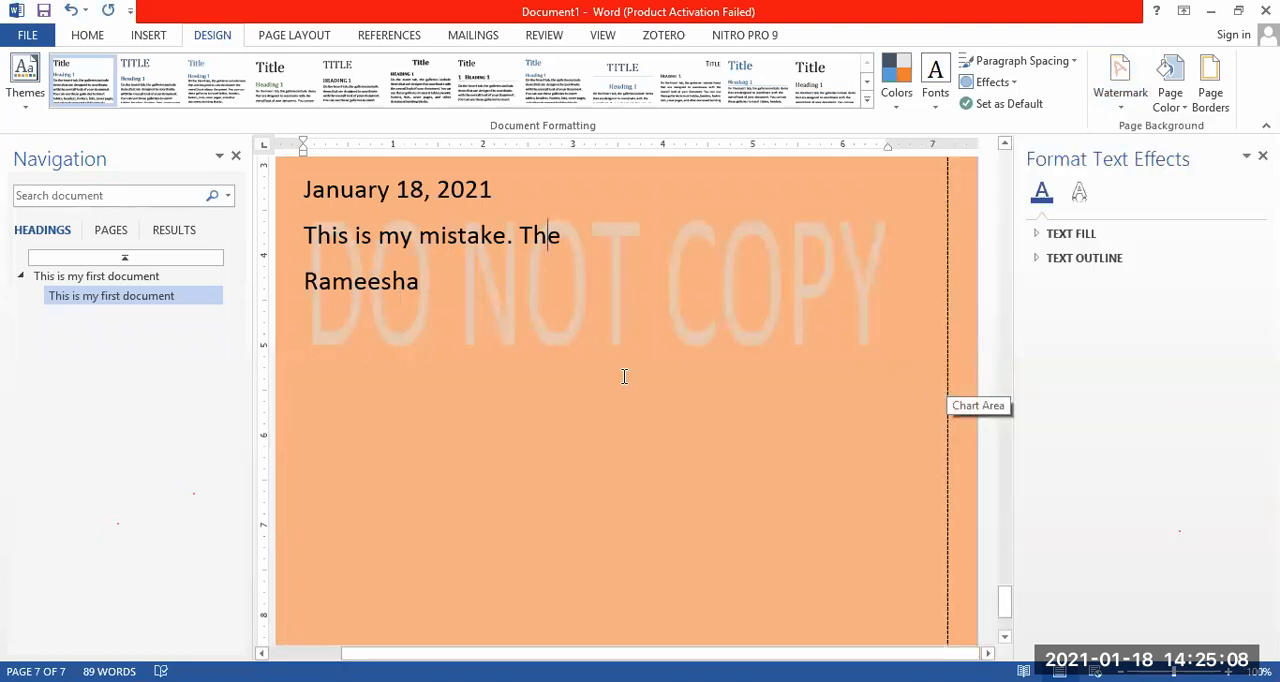
left_click(1124, 86)
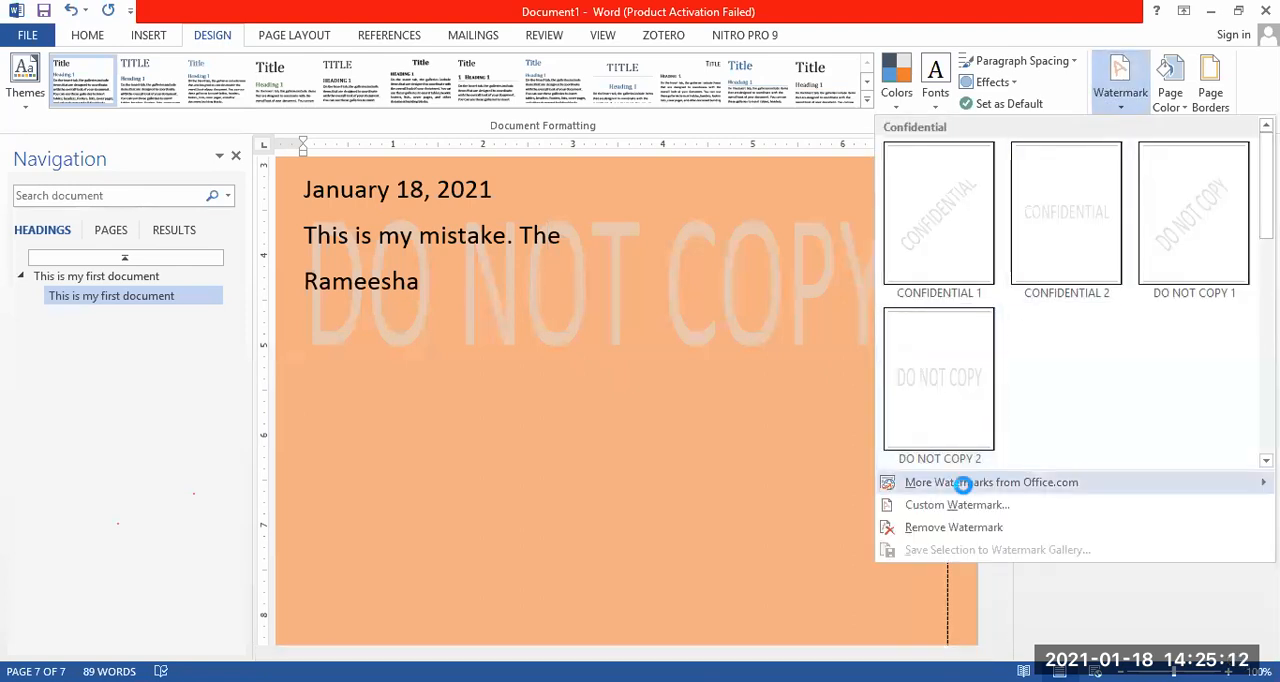
left_click(948, 506)
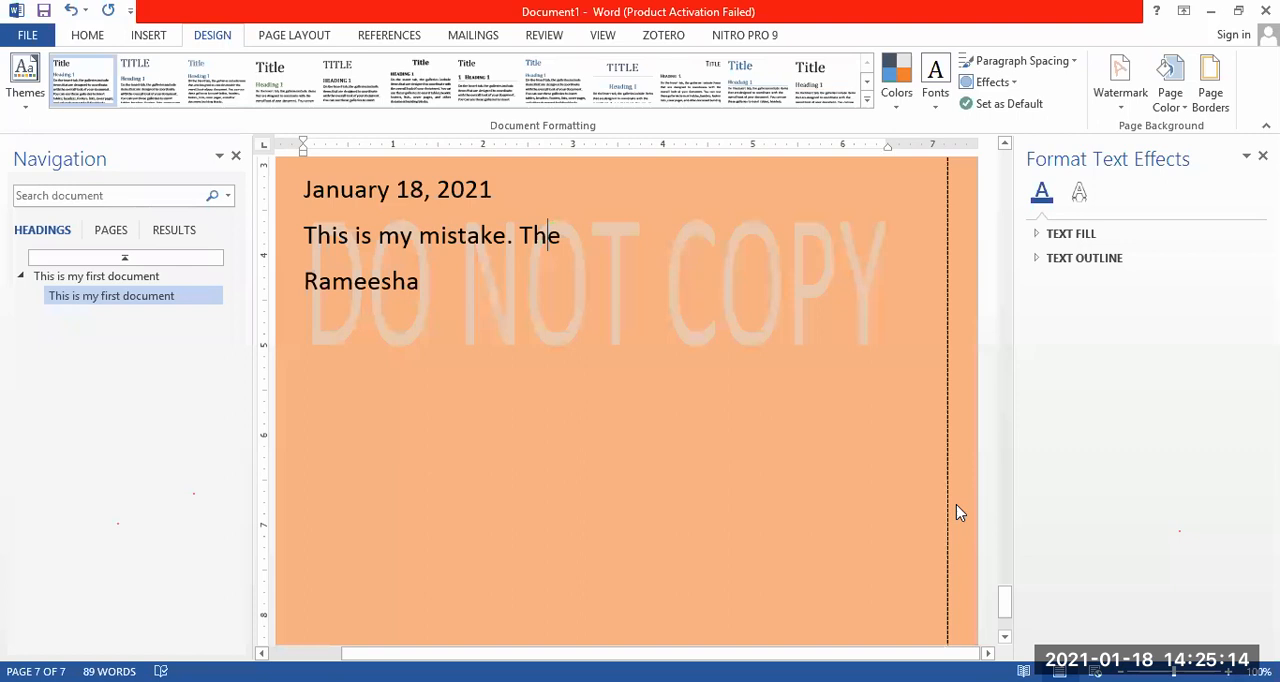
left_click_drag(614, 343, 533, 347)
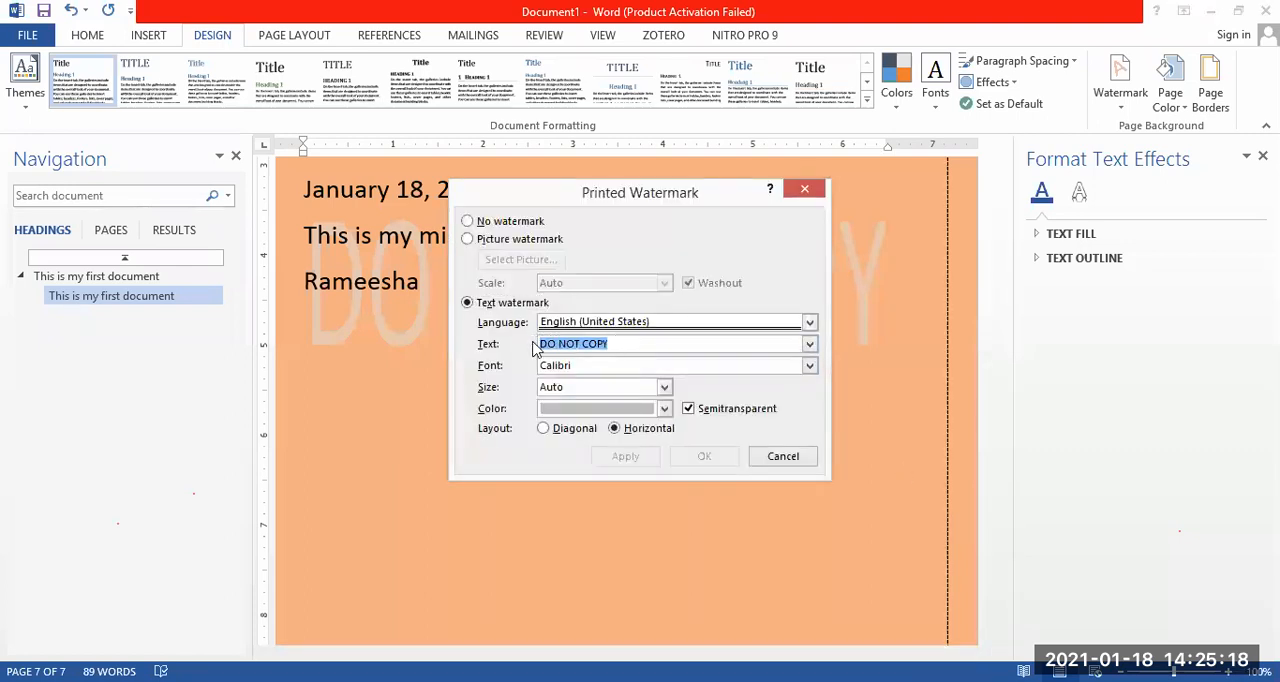
type("1")
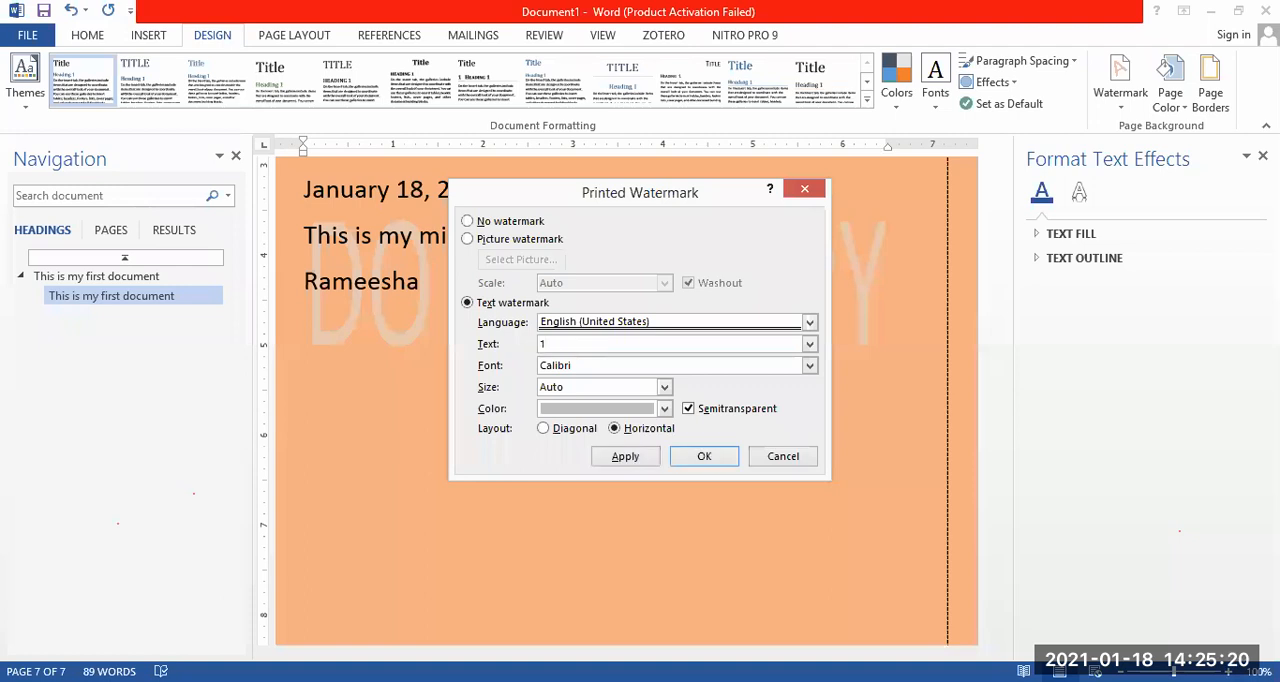
type("602")
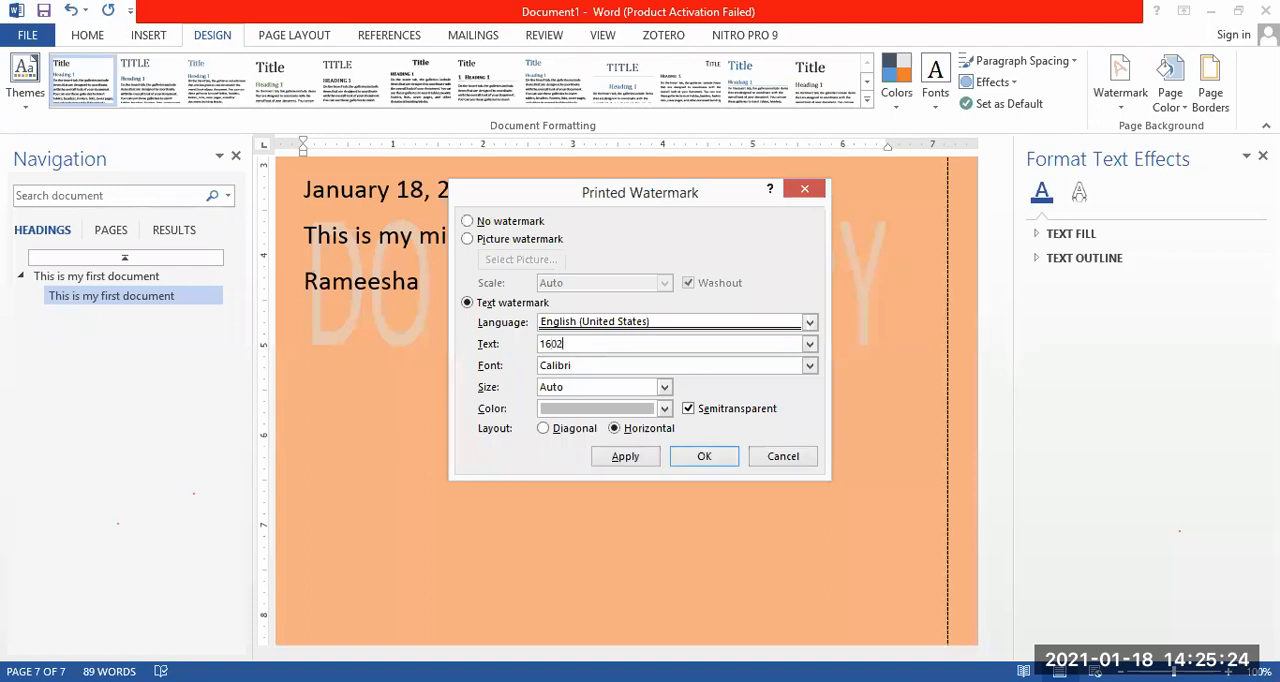
left_click(664, 410)
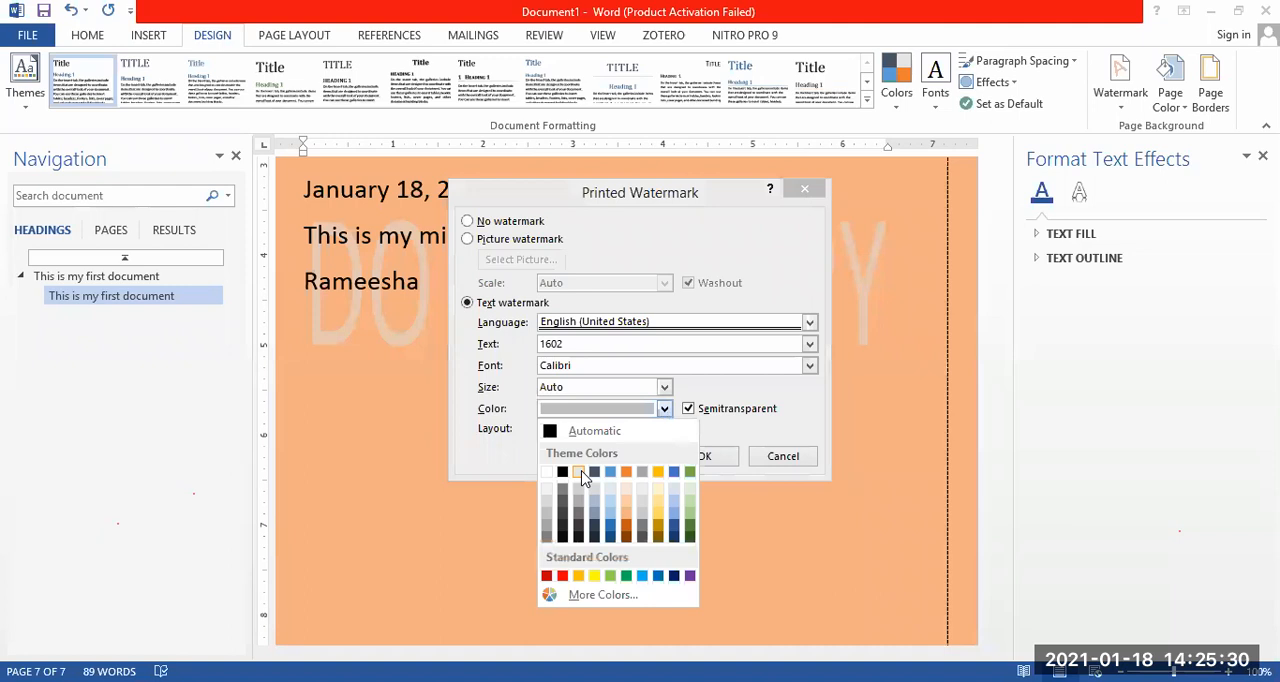
left_click(579, 475)
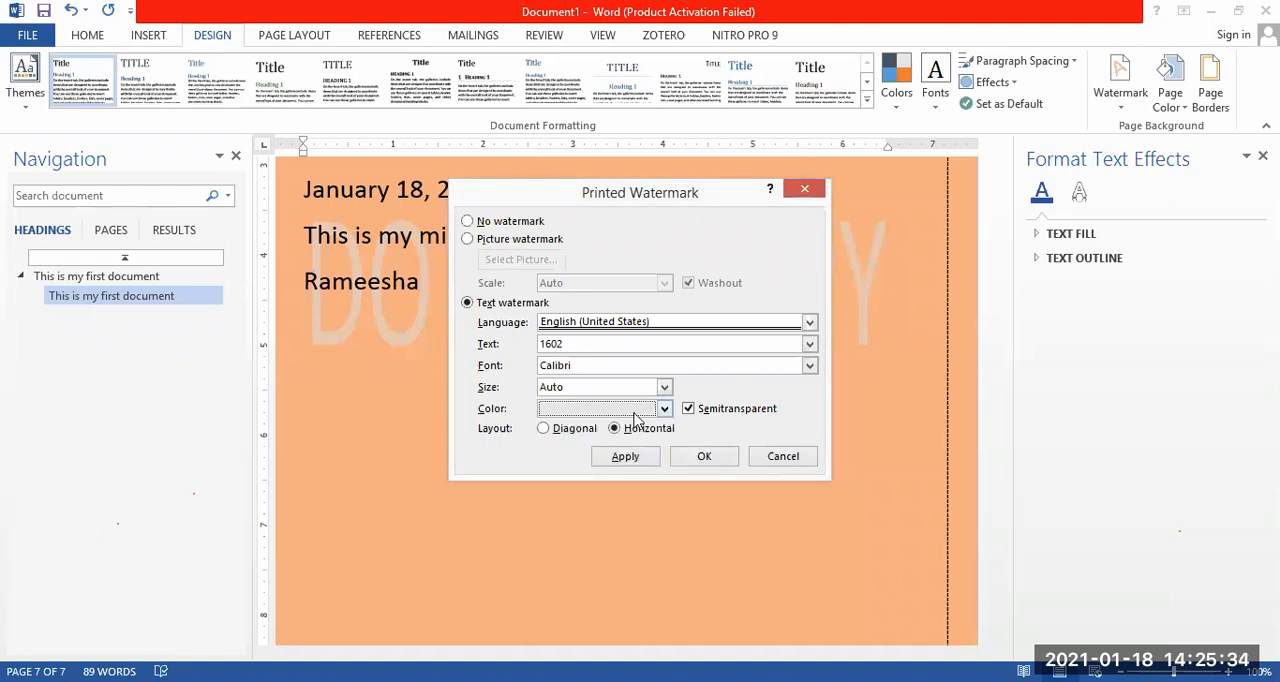
left_click(706, 458)
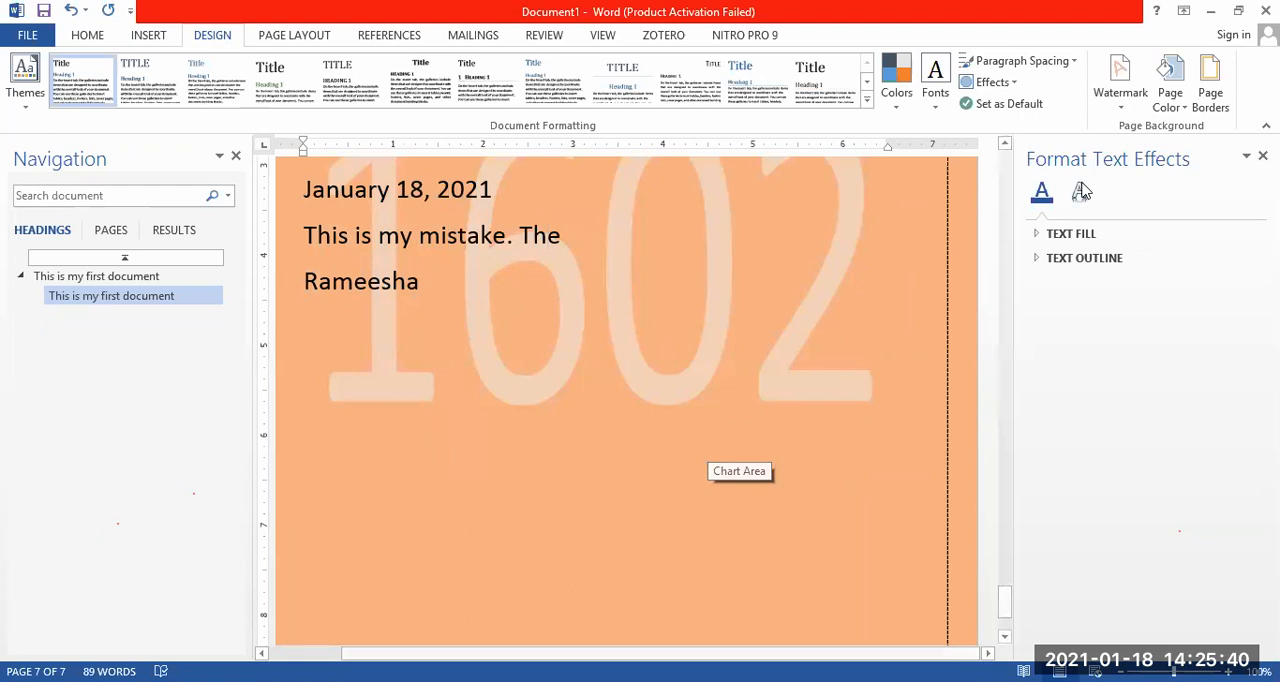
Apply the CONFIDENTIAL 1 diagonal watermark and change its text to 1801.
left_click(1115, 80)
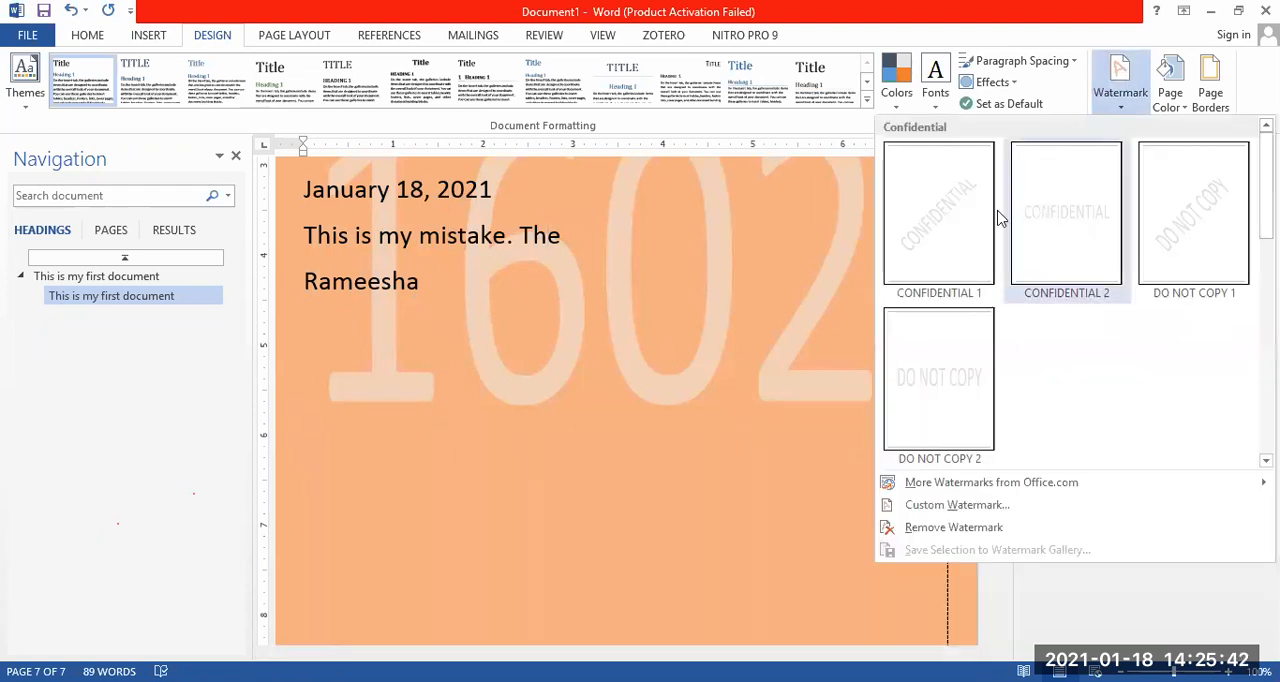
left_click(956, 210)
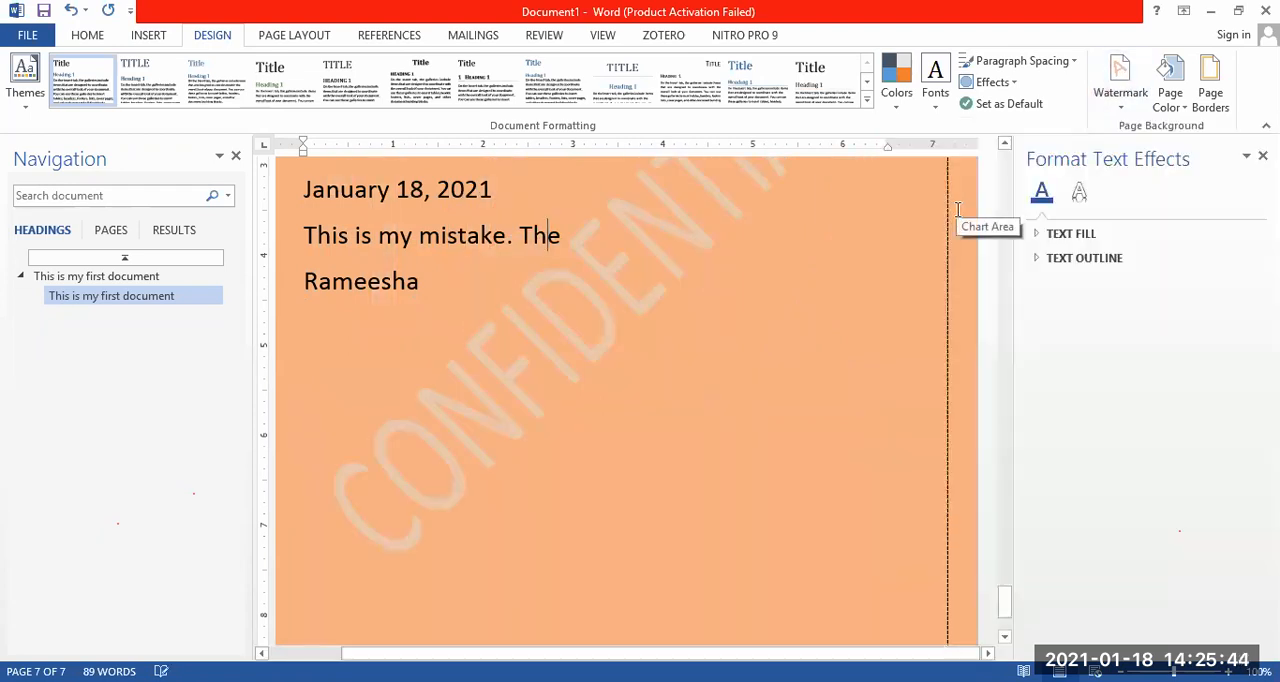
left_click(1120, 88)
mouse_move(1010, 492)
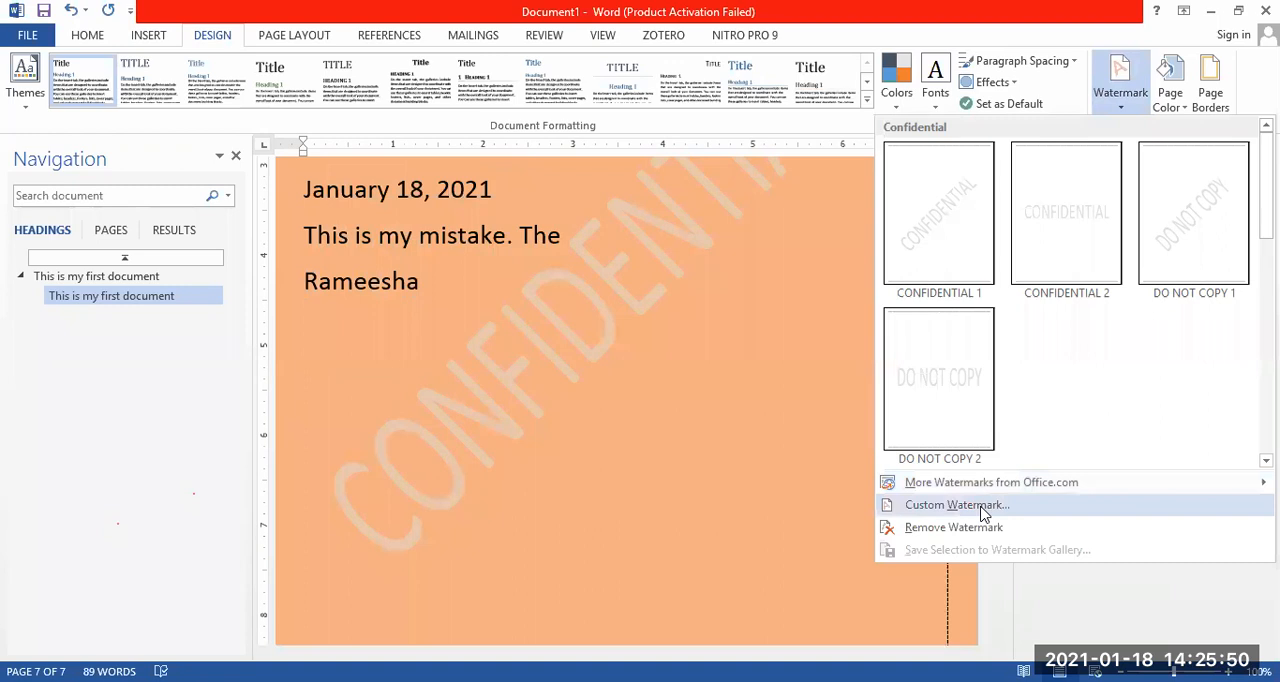
left_click(981, 510)
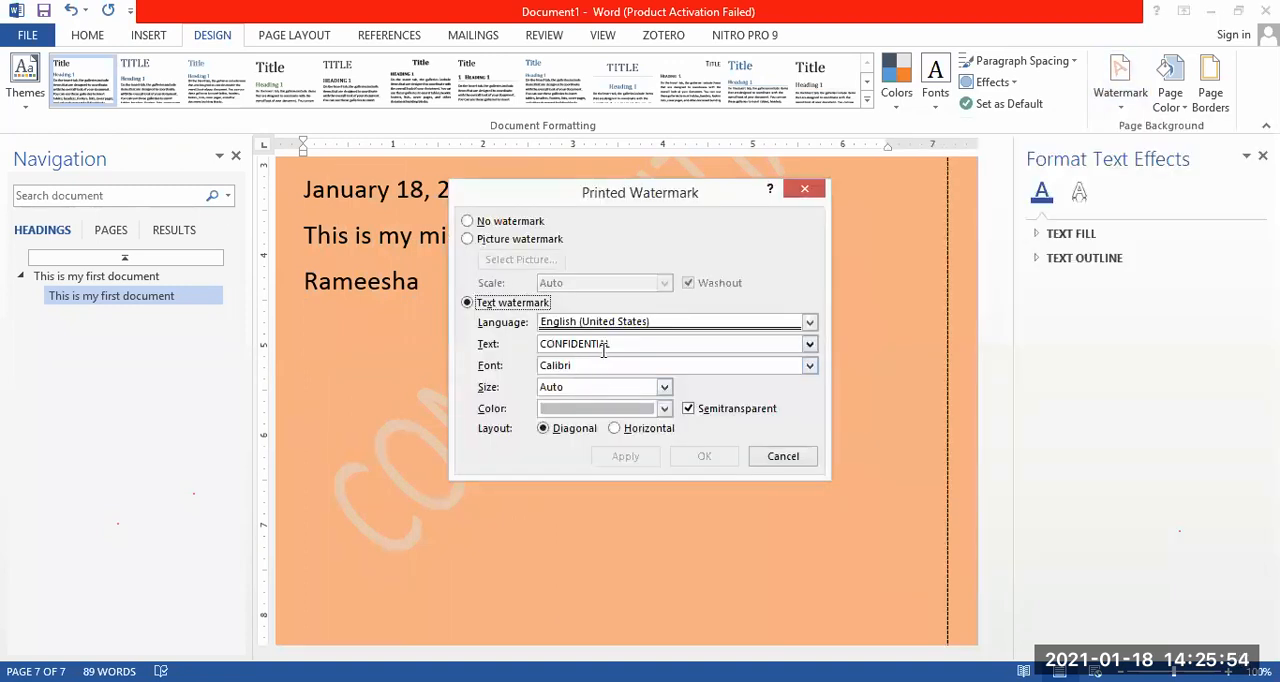
left_click_drag(617, 343, 535, 346)
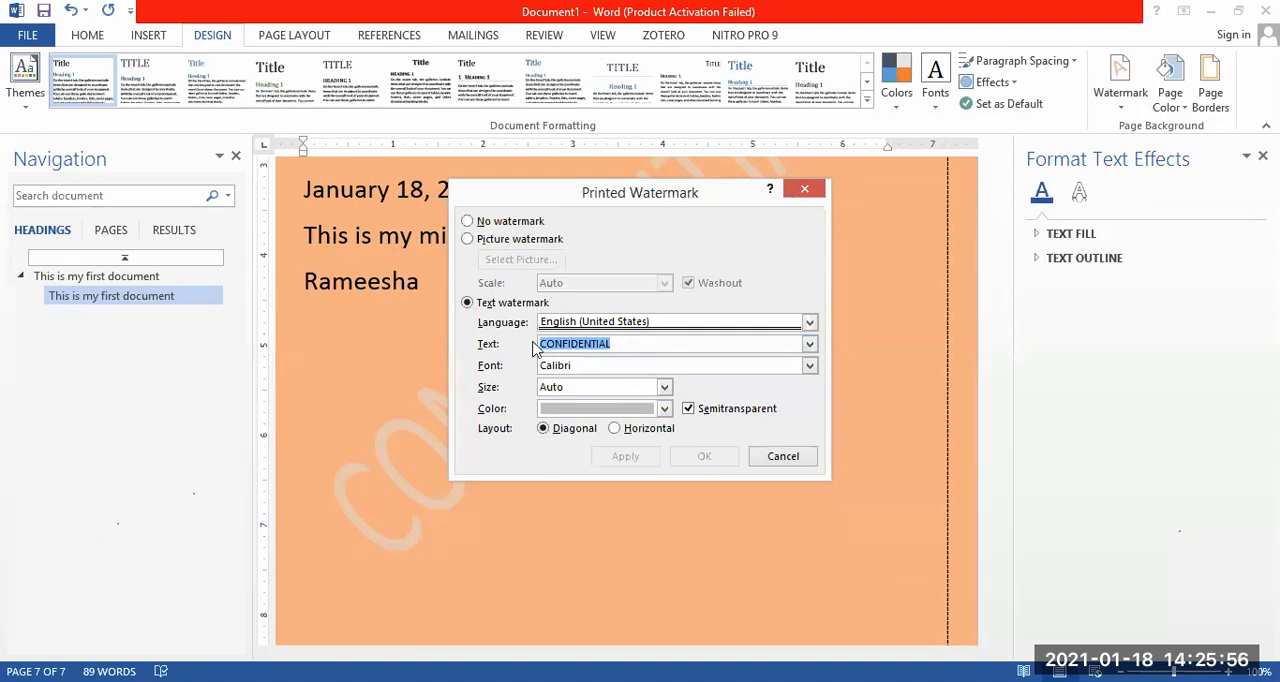
type("18")
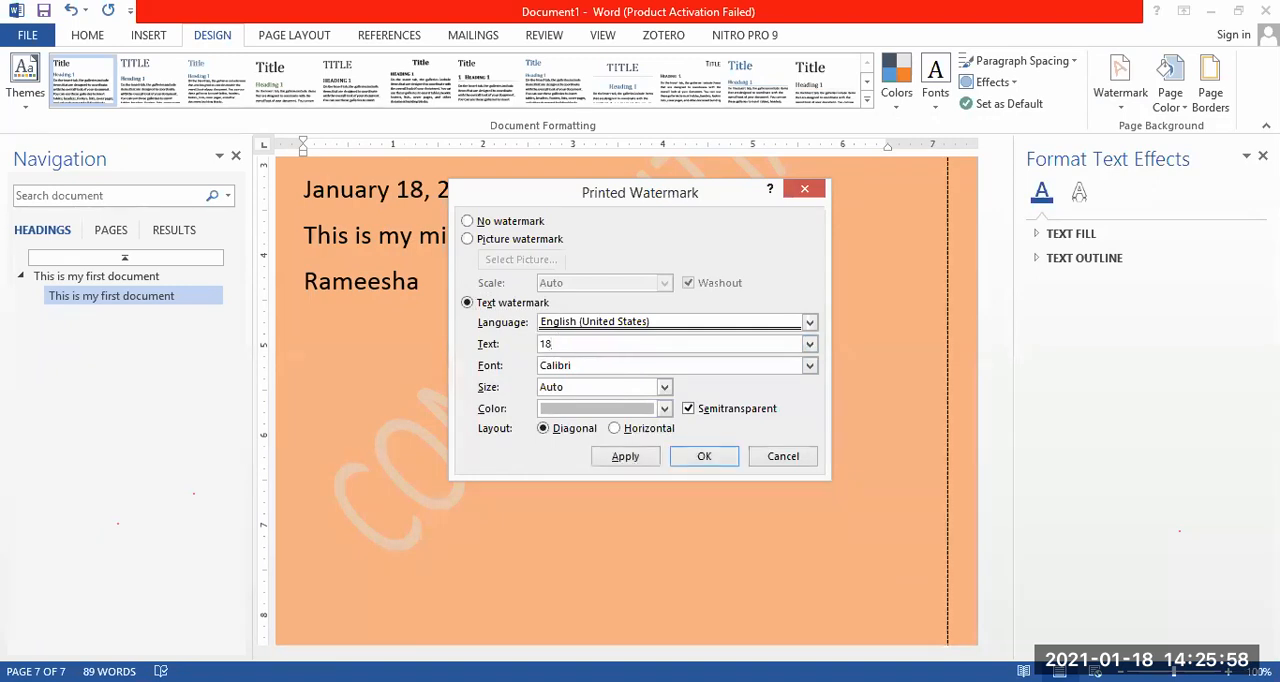
type("0")
left_click(714, 457)
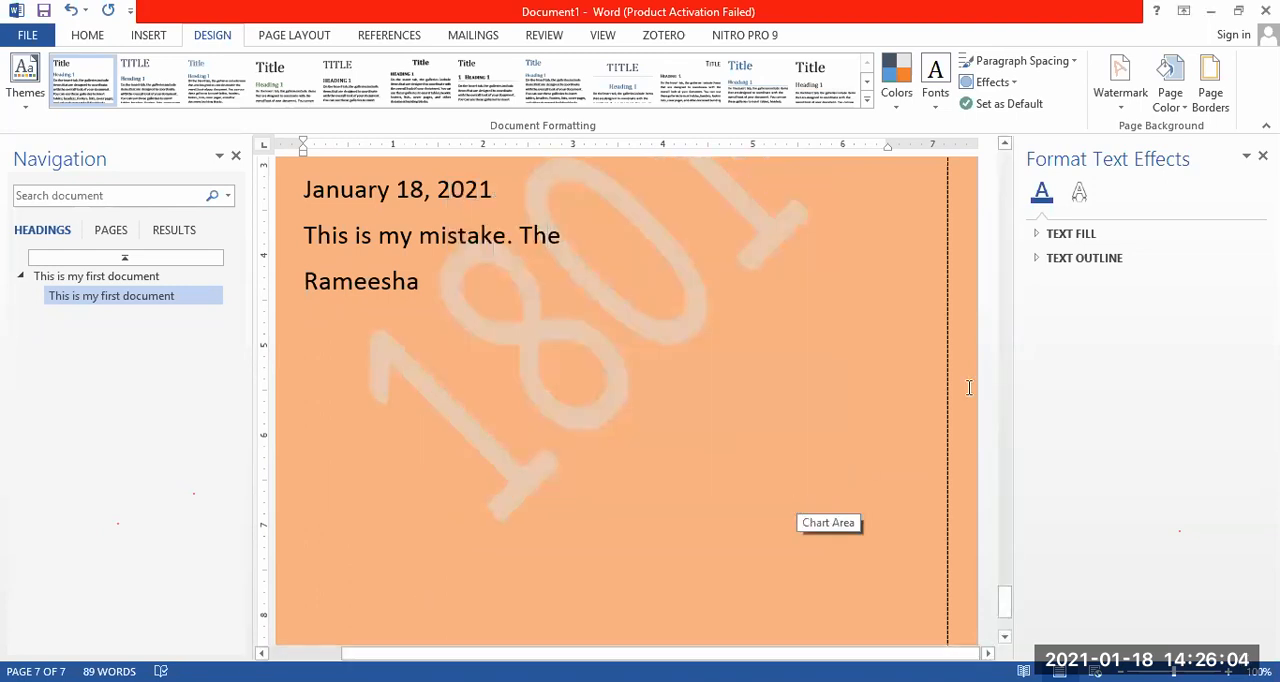
Remove the watermark from the document and review the custom watermark settings without applying any.
left_click(1128, 90)
mouse_move(1020, 486)
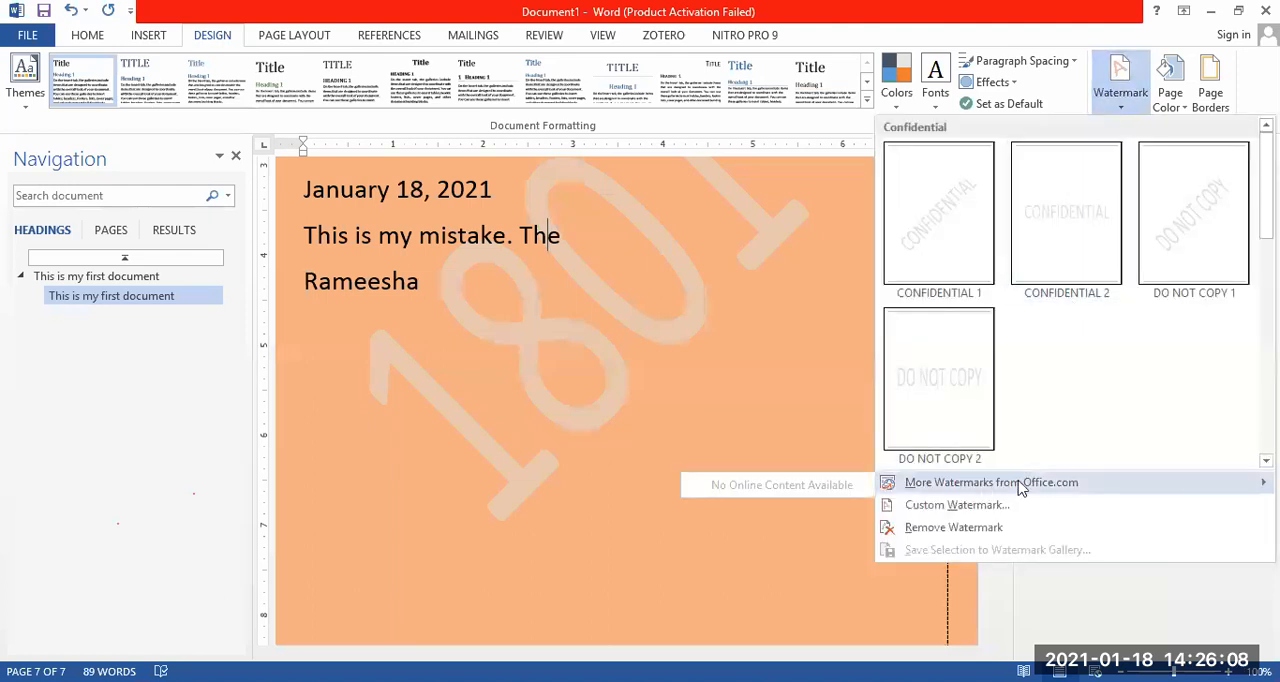
left_click(953, 527)
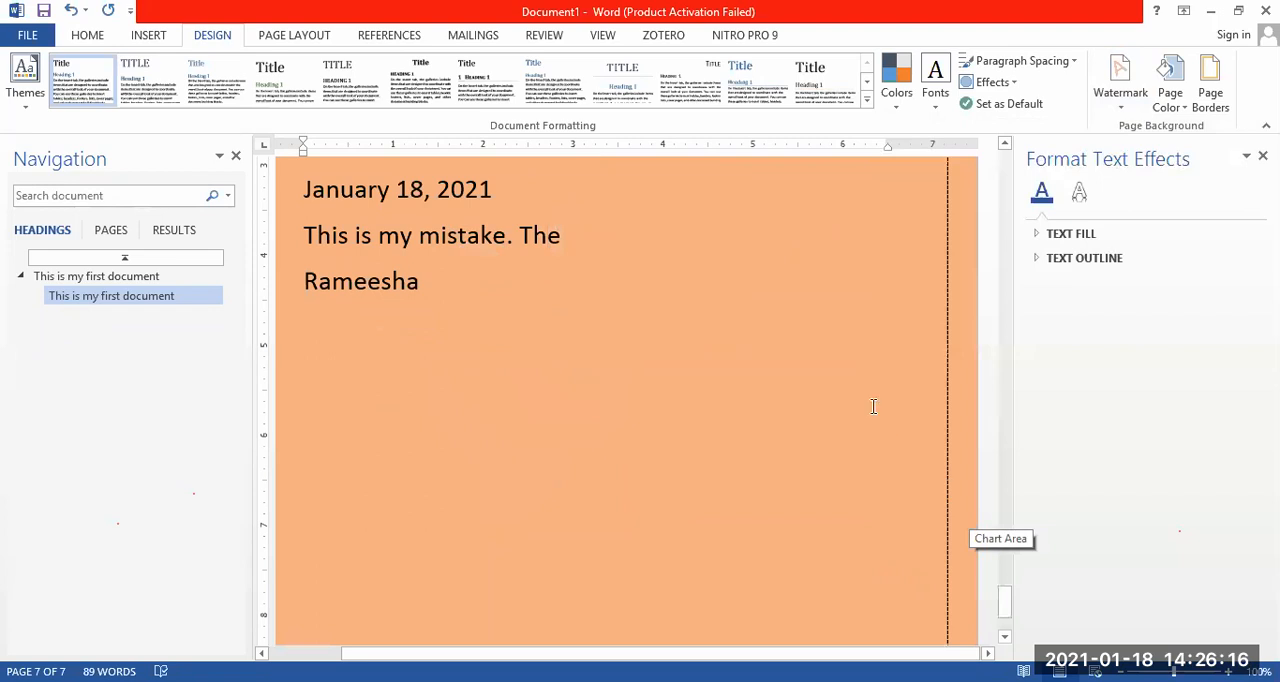
left_click(1121, 82)
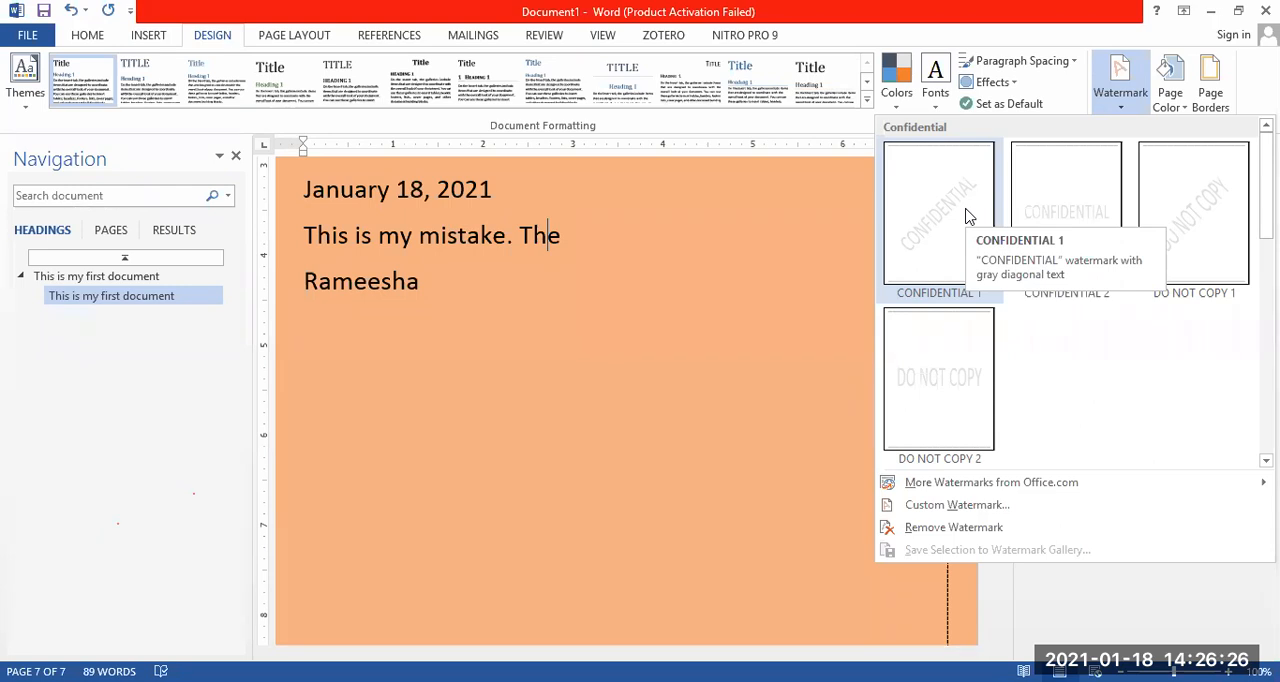
left_click(956, 504)
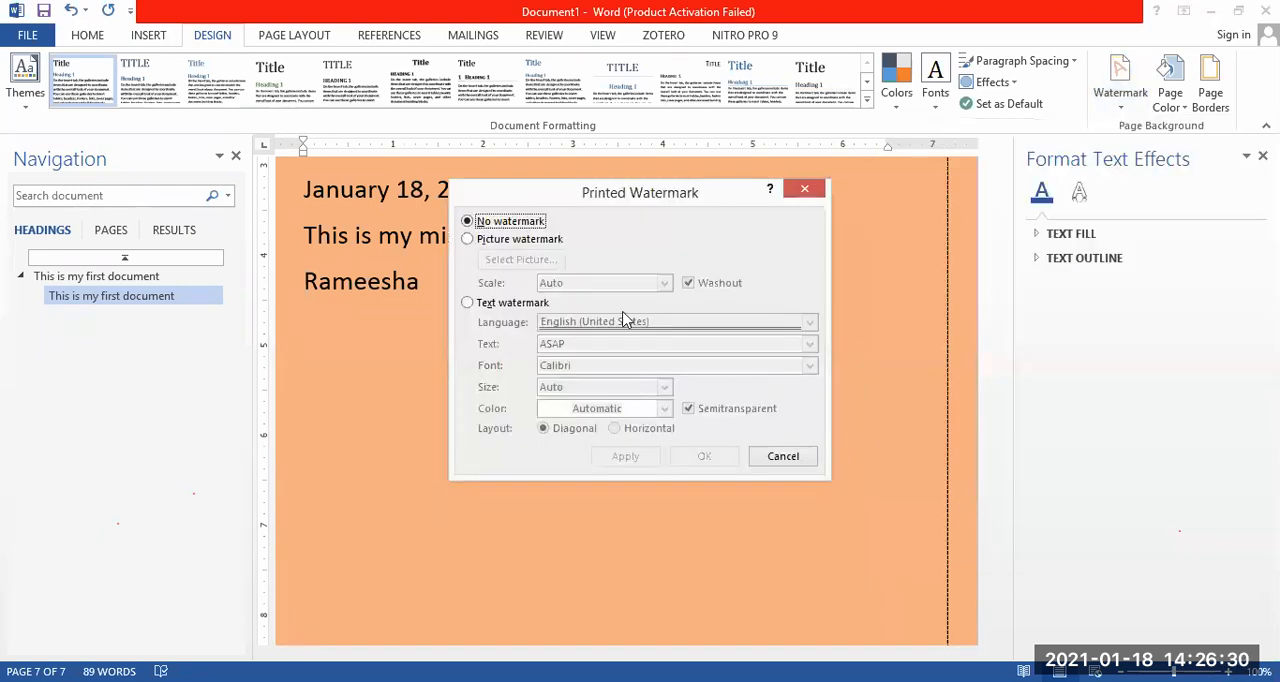
left_click(808, 191)
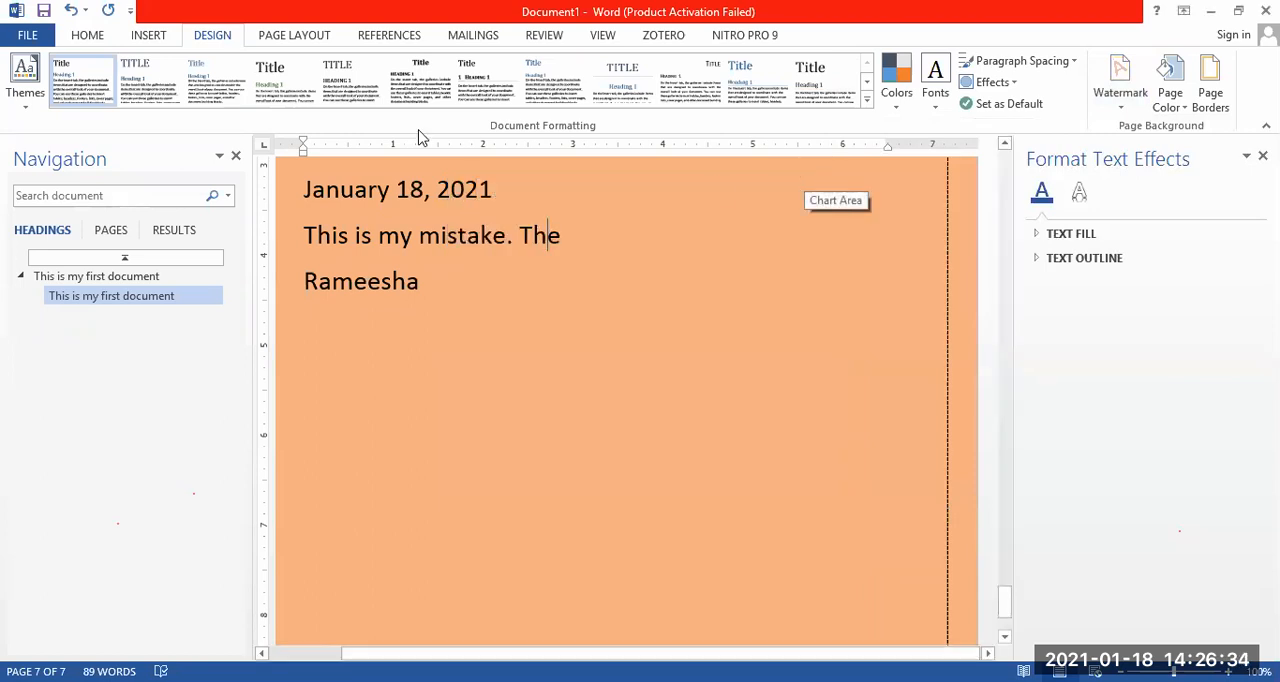
Review the preset page margins and apply the Normal margins.
left_click(296, 35)
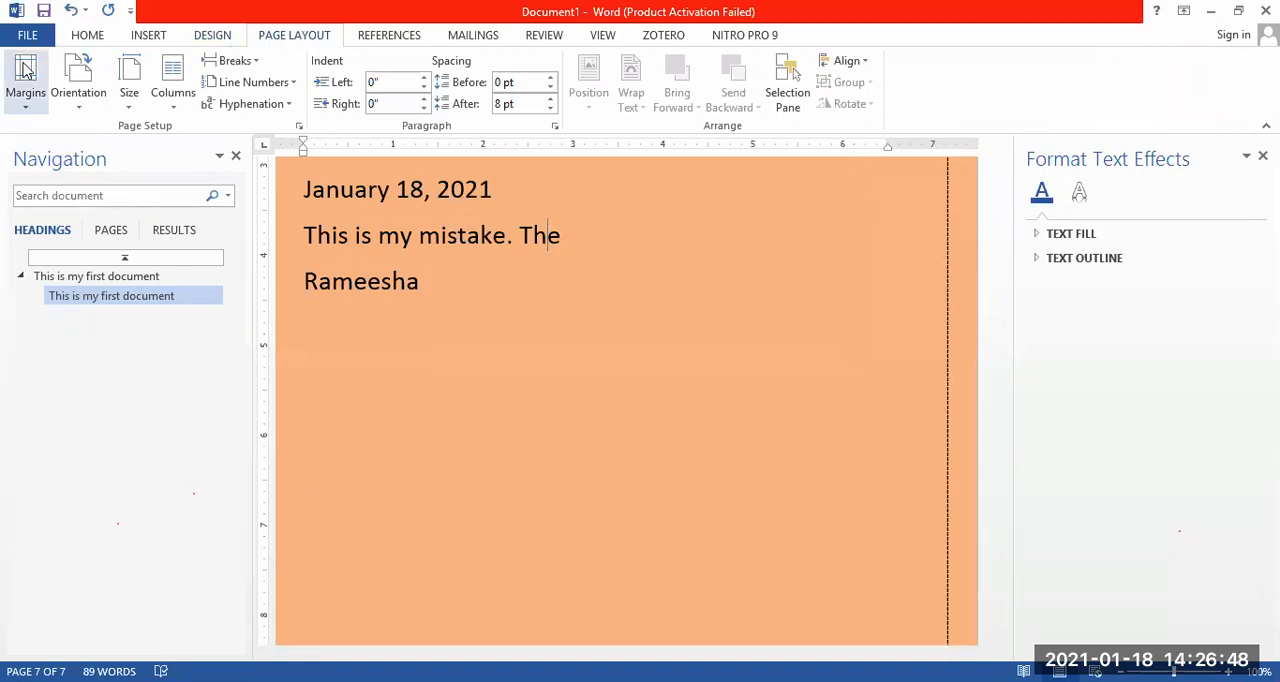
left_click(27, 102)
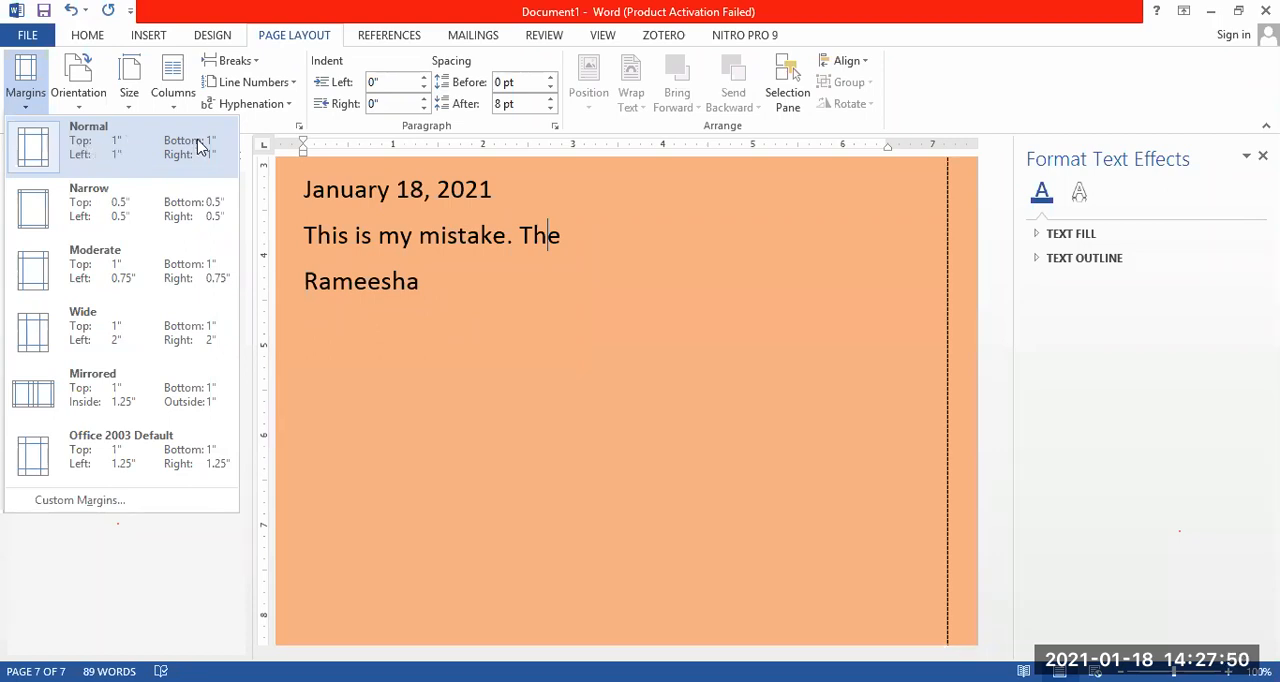
left_click(580, 365)
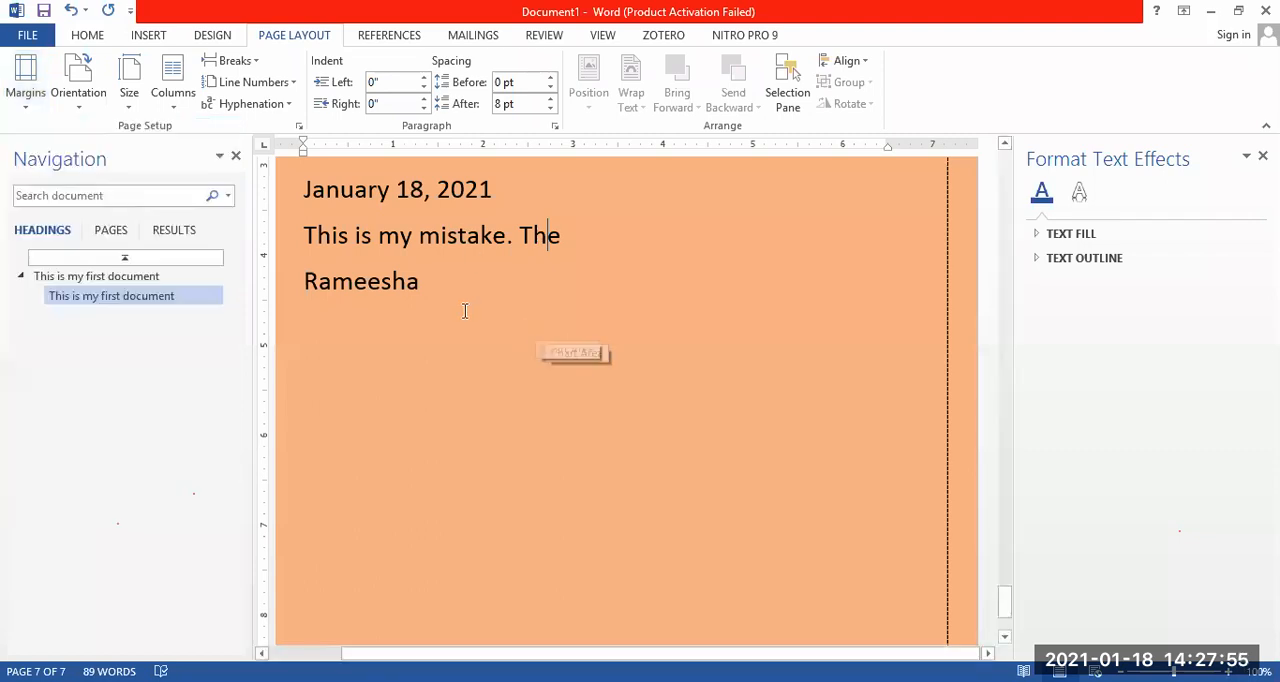
left_click(25, 90)
left_click(89, 150)
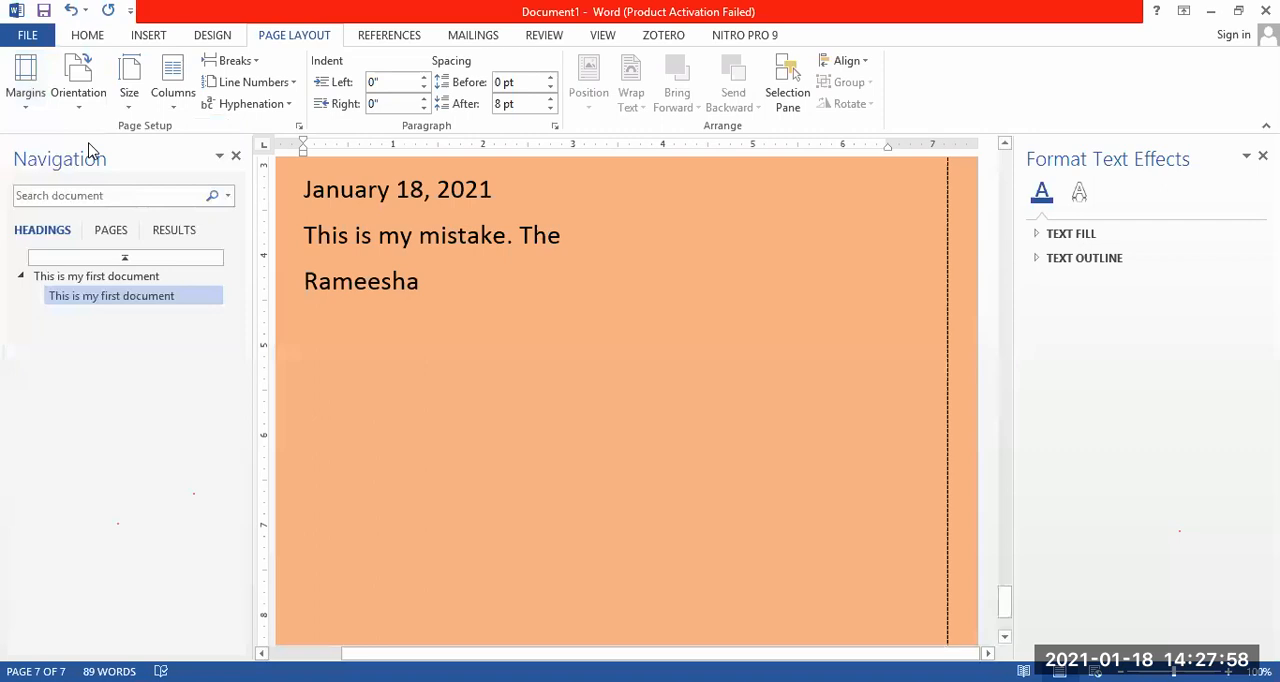
Set custom top and bottom page margins of 1.5" each.
left_click(27, 92)
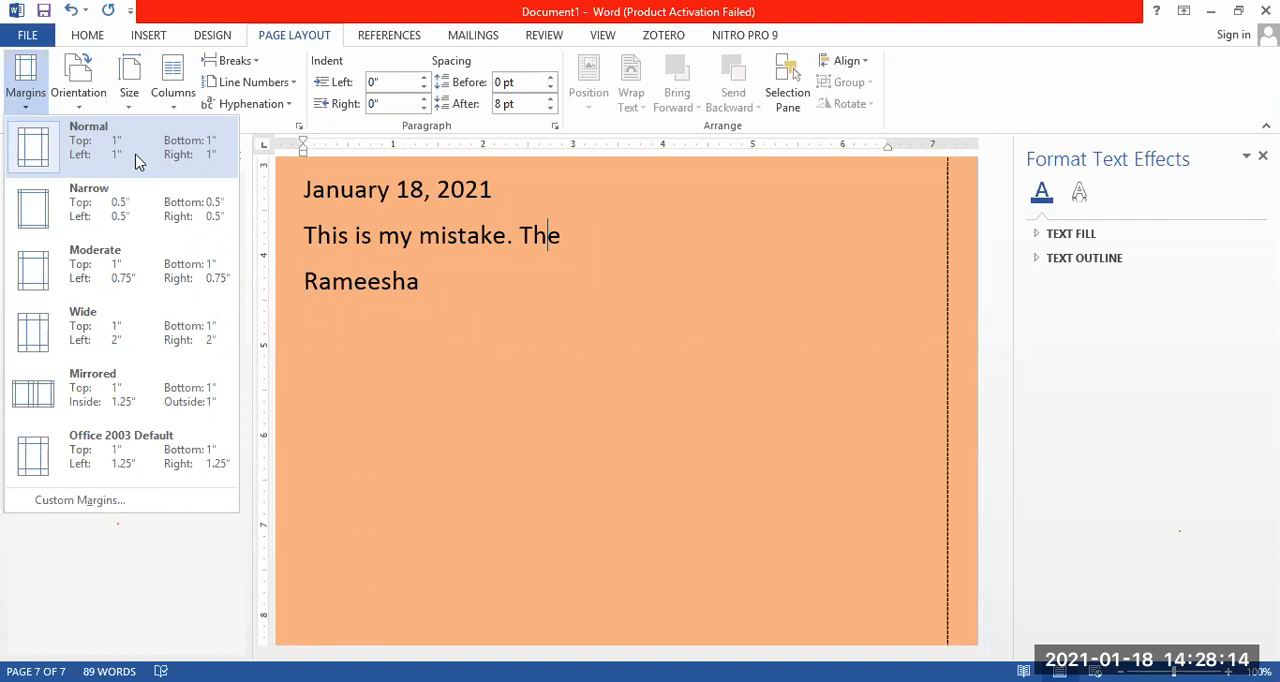
left_click(86, 502)
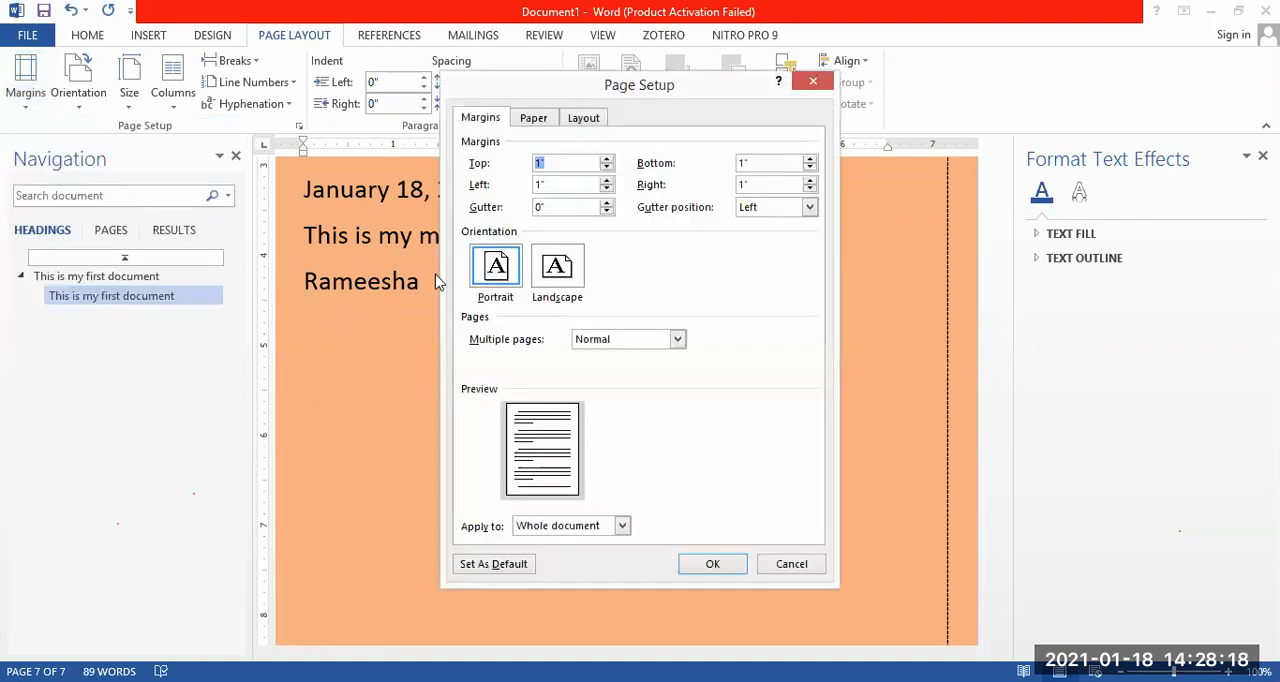
left_click(540, 163)
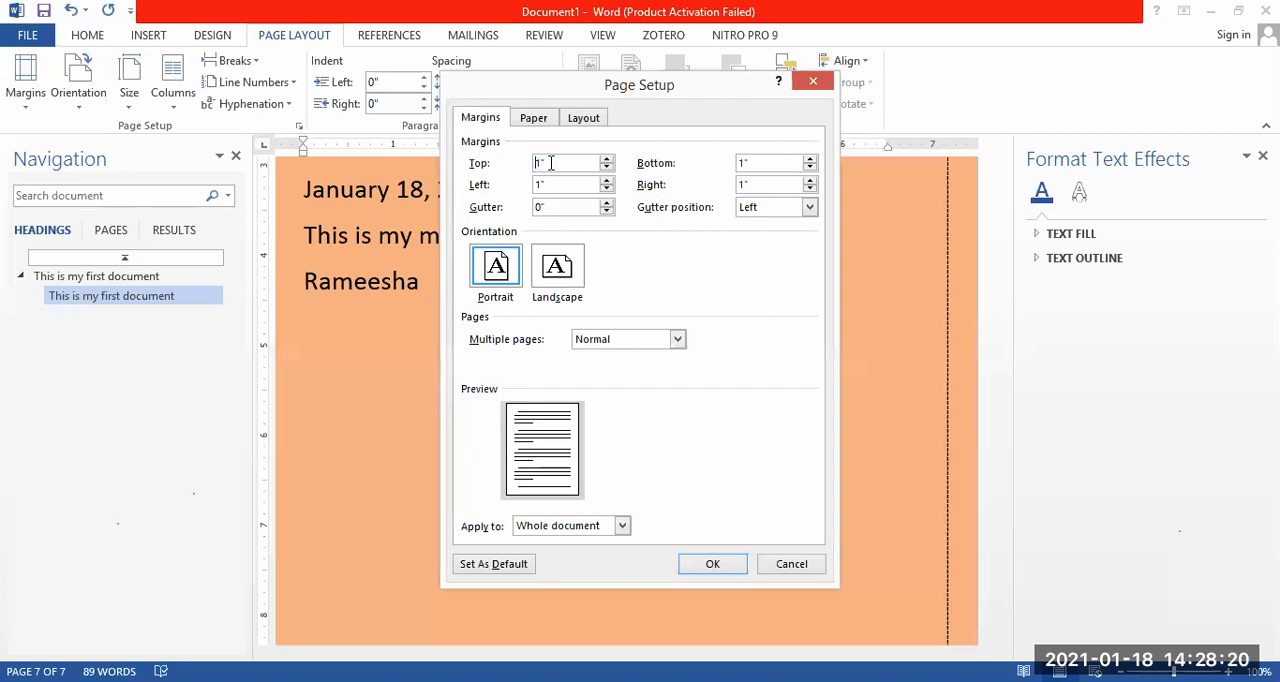
type(".5")
left_click(744, 160)
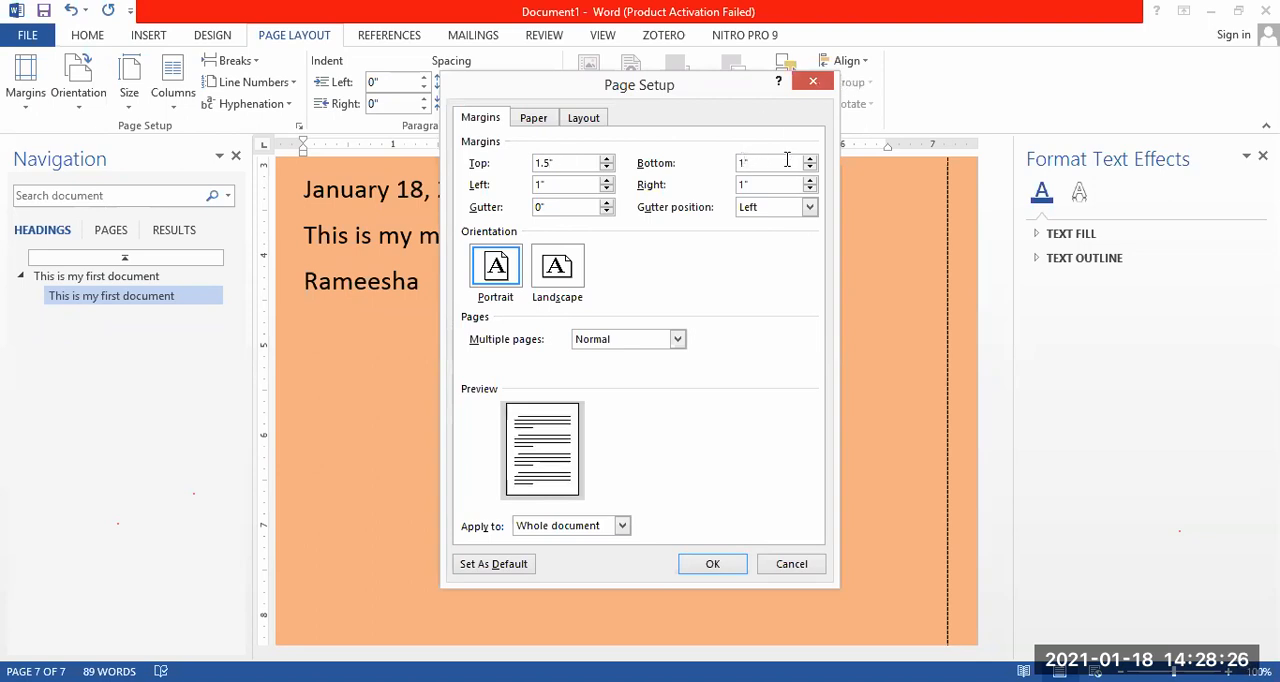
key("BackSpace")
type(".5")
Set the left and right page margins to 3" each and apply the margins to the whole document.
left_click(564, 184)
key("BackSpace")
key("BackSpace")
type("3")
left_click(743, 183)
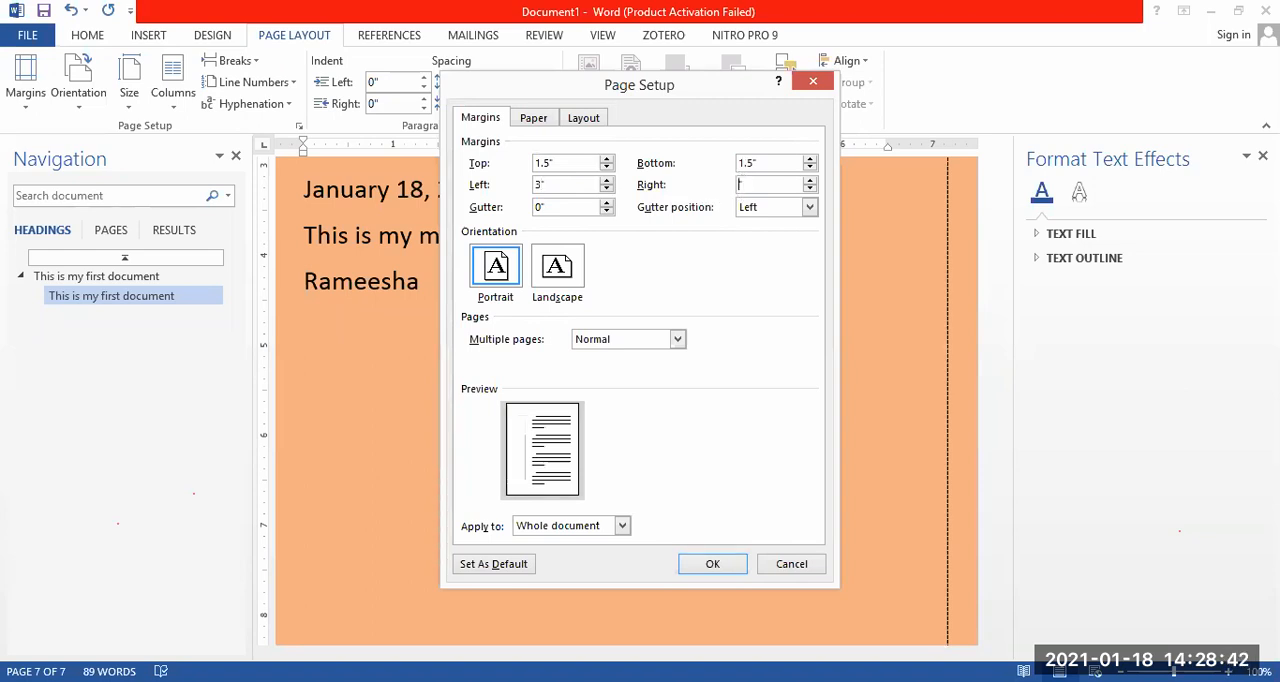
type("3")
left_click(715, 563)
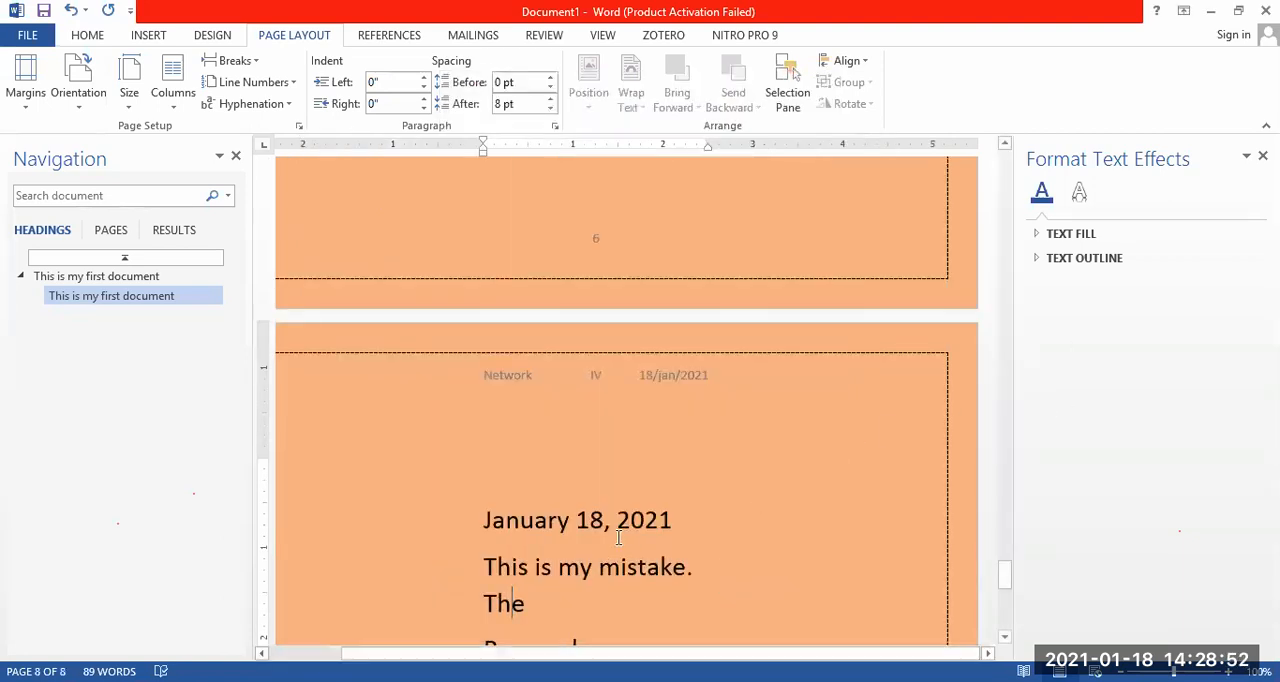
Place the cursor at the start of the "January 18, 2021" line to inspect the new margins.
double_click(477, 521)
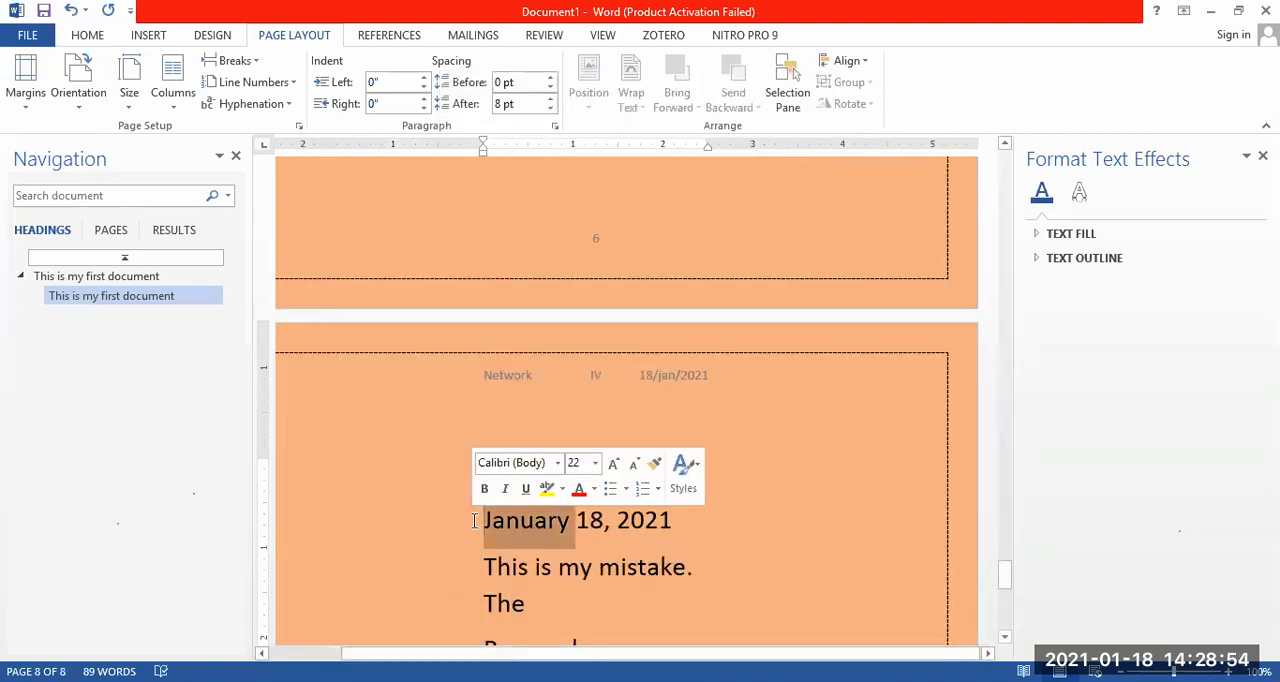
left_click(485, 525)
key("Up")
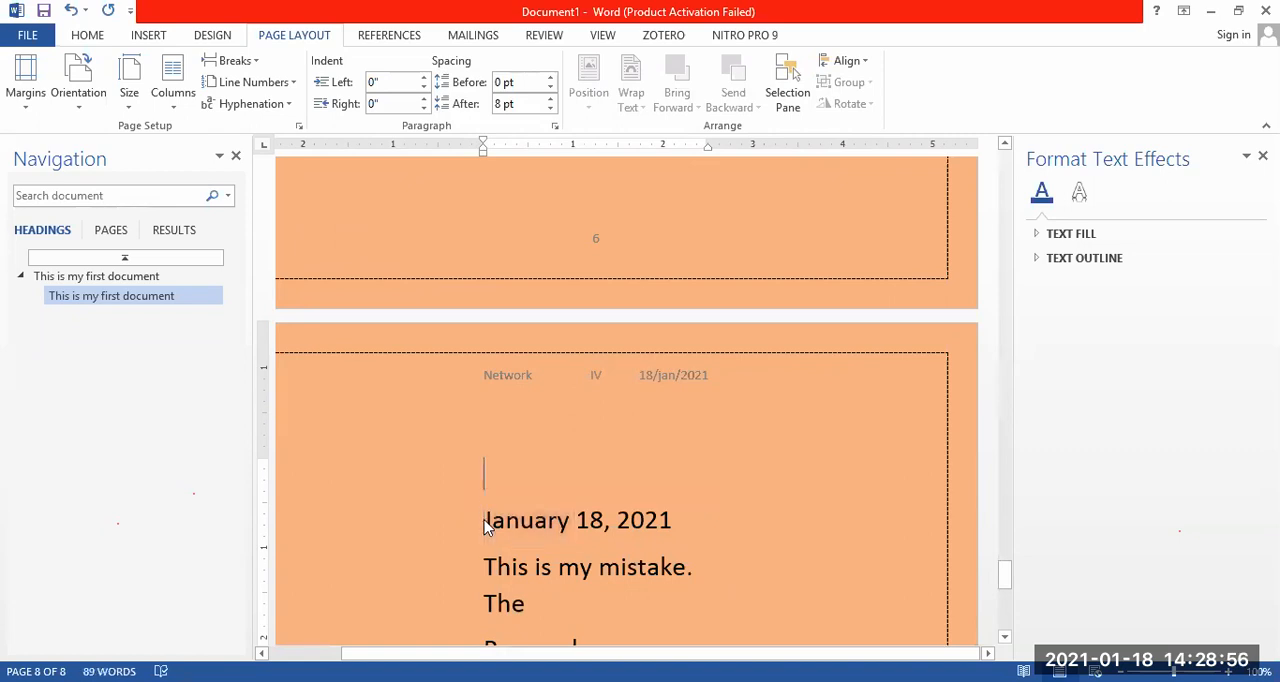
key("Up")
key("Down")
key("Down")
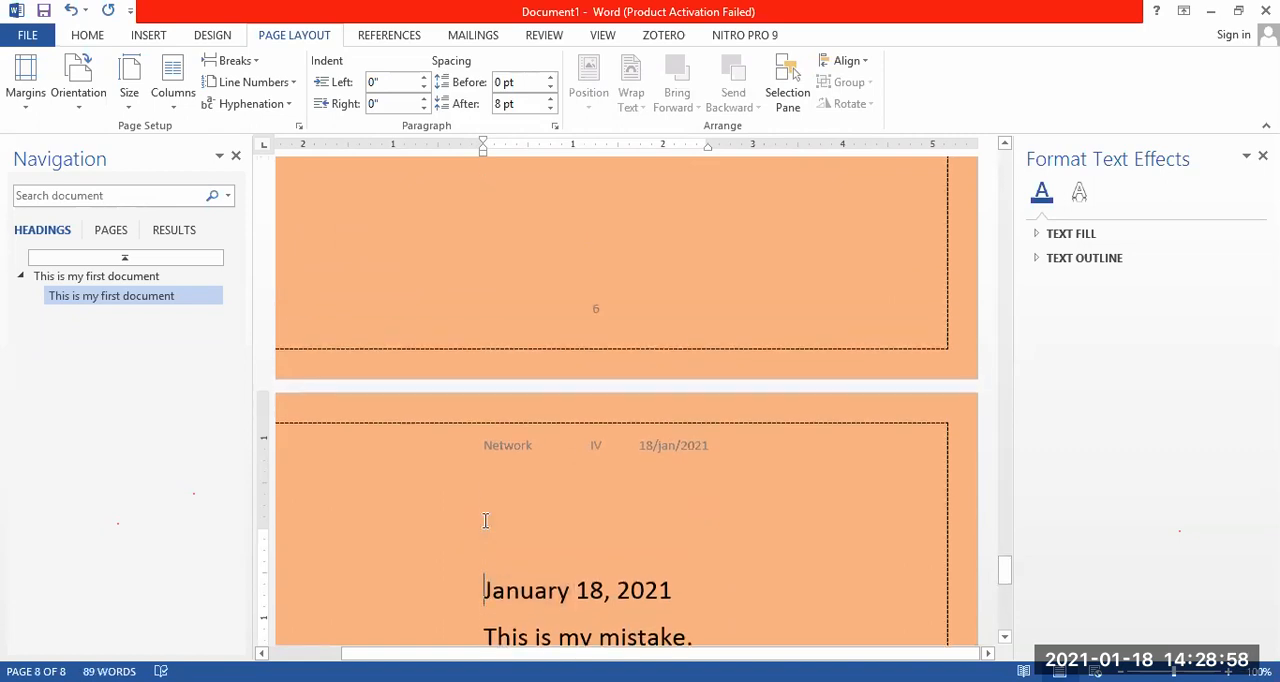
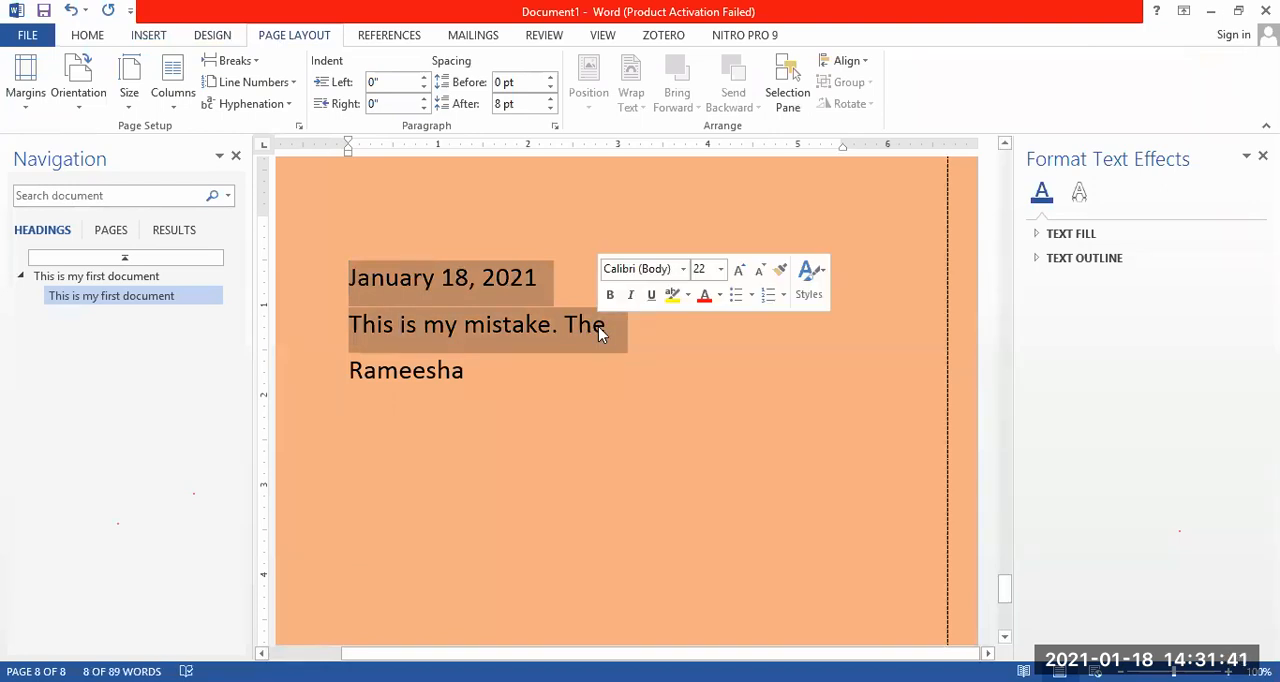
Set the spacing before the date line and the "This is my mistake. The" line to 24 pt.
left_click(551, 88)
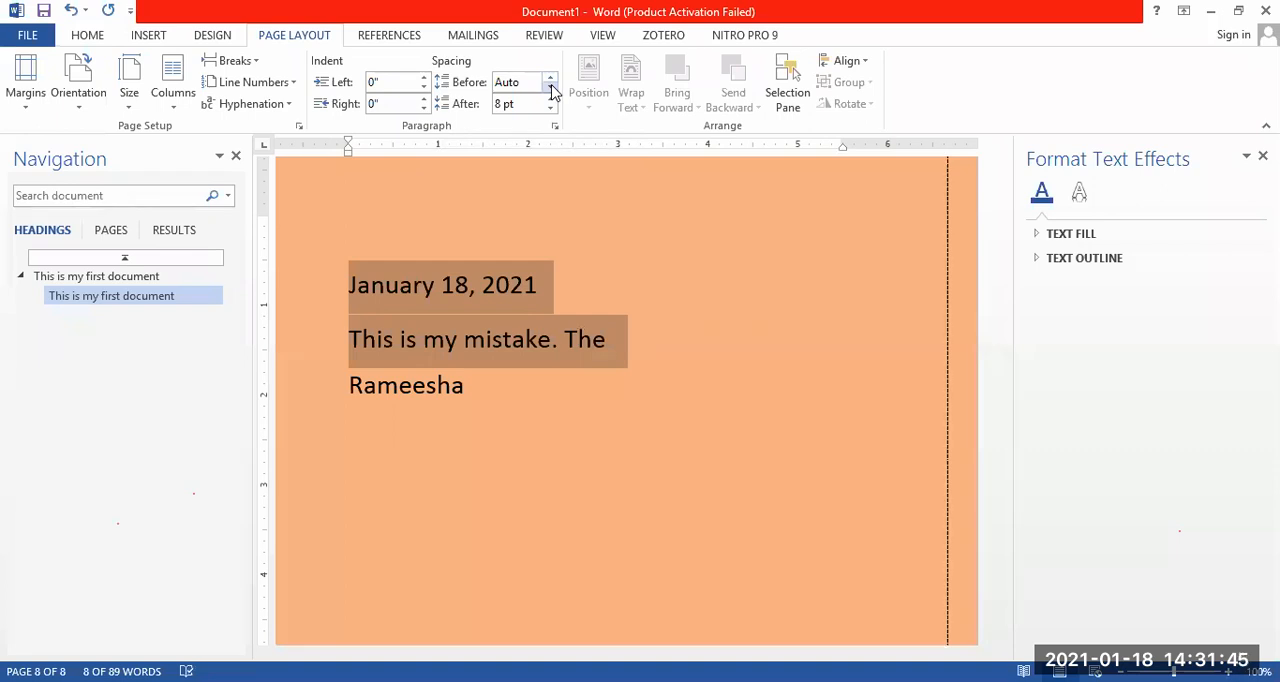
left_click(549, 81)
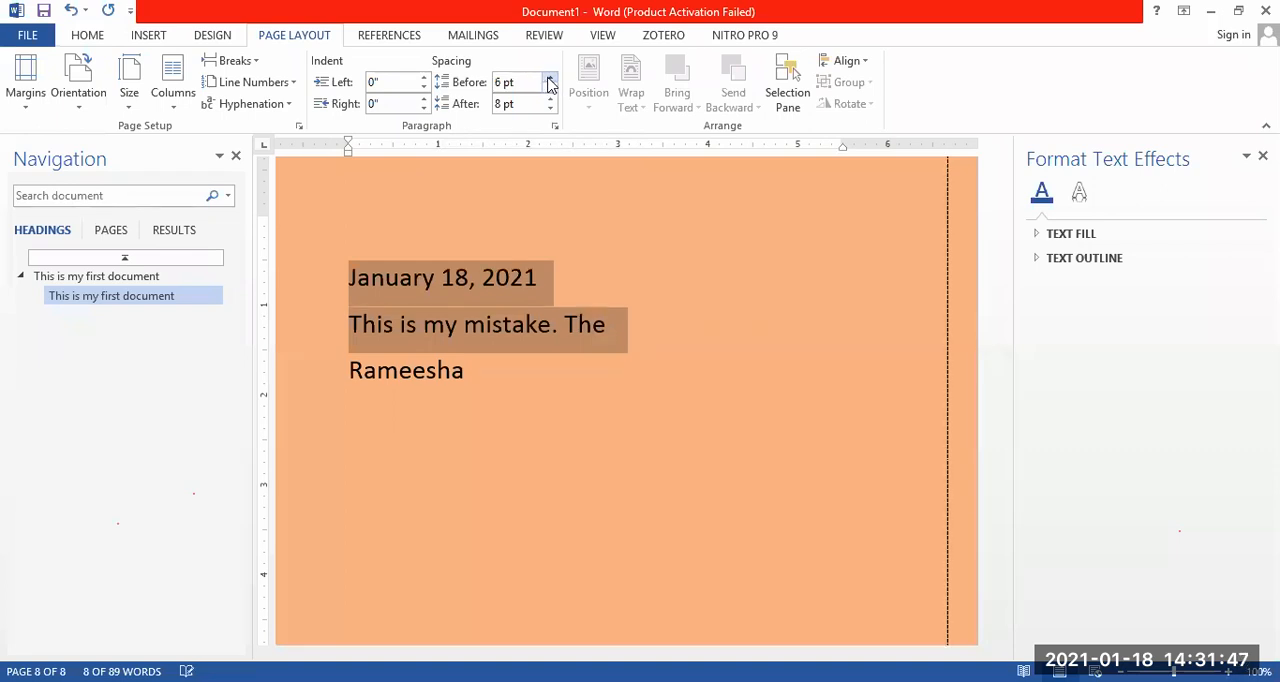
left_click(549, 80)
left_click(549, 81)
left_click(549, 81)
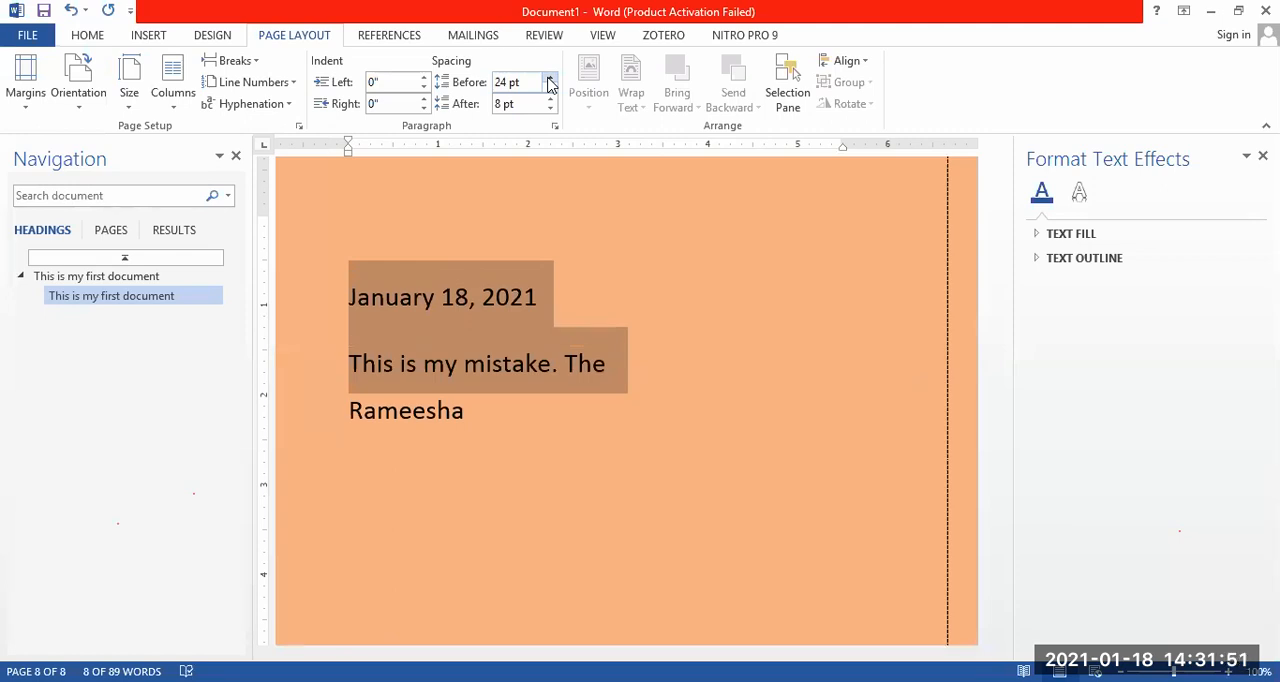
left_click(662, 358)
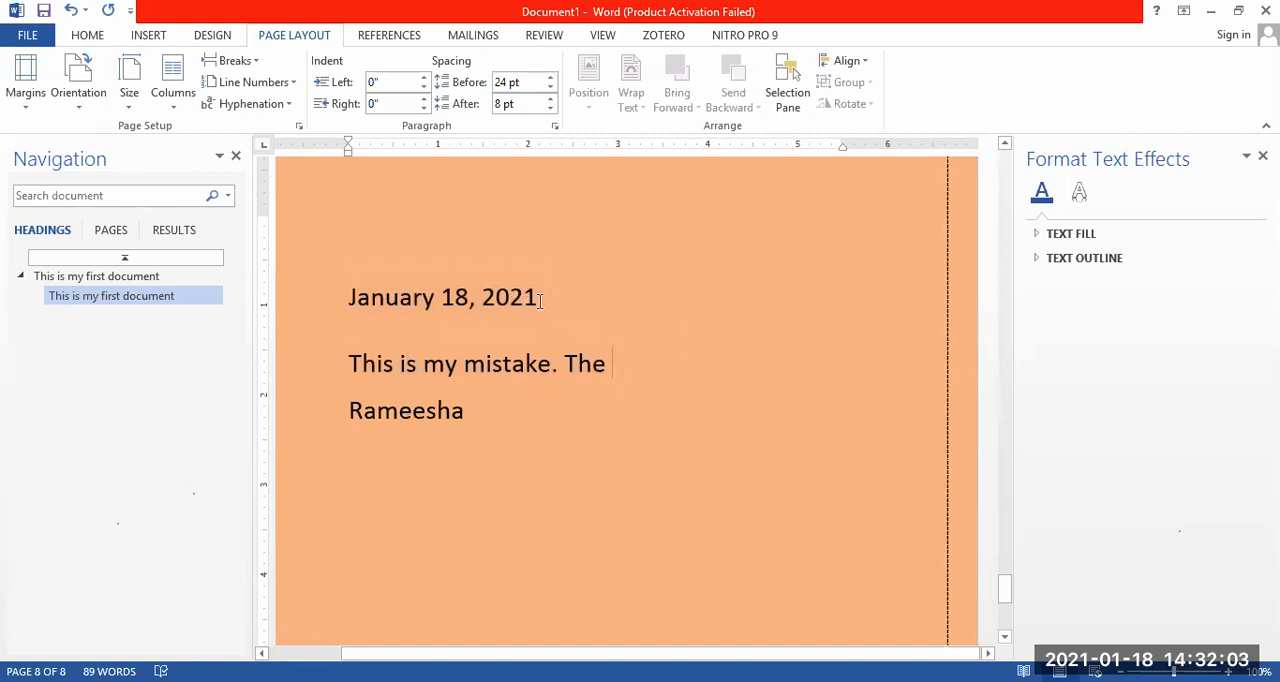
Add a new line reading "jhsaijsiajsia" below "This is my mistake. The".
left_click_drag(350, 364, 634, 376)
left_click(637, 376)
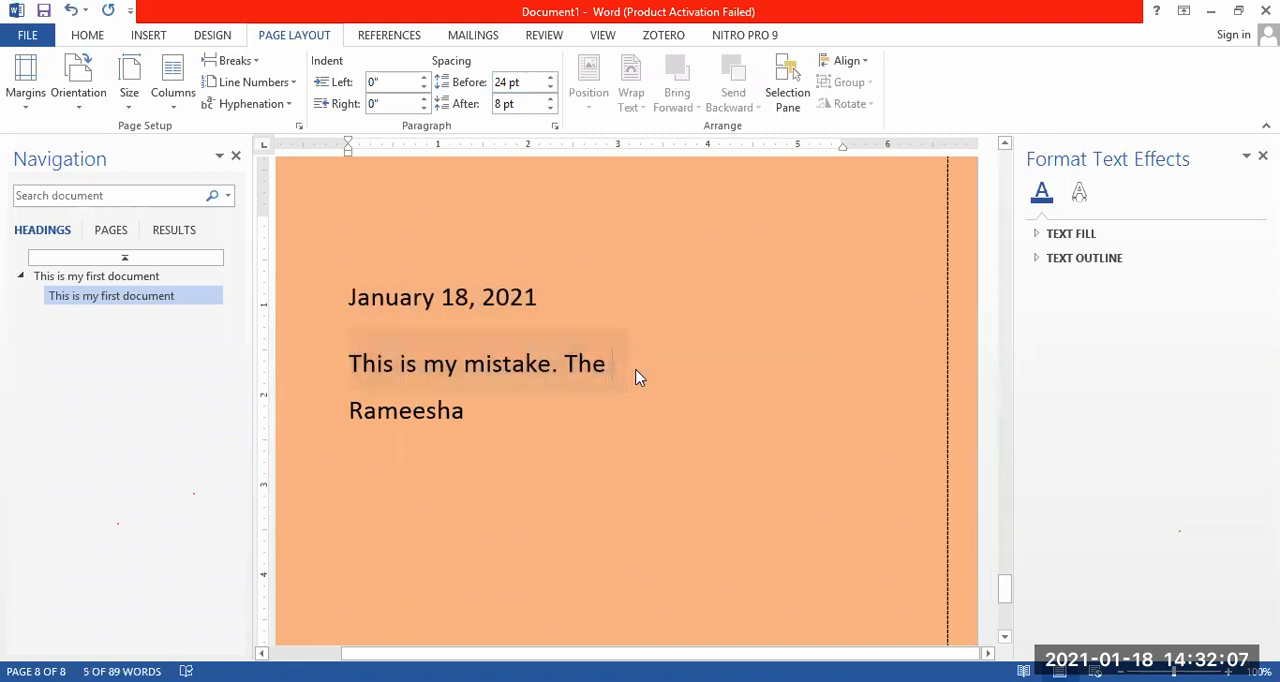
key("Return")
type("jhsaijsiajsia")
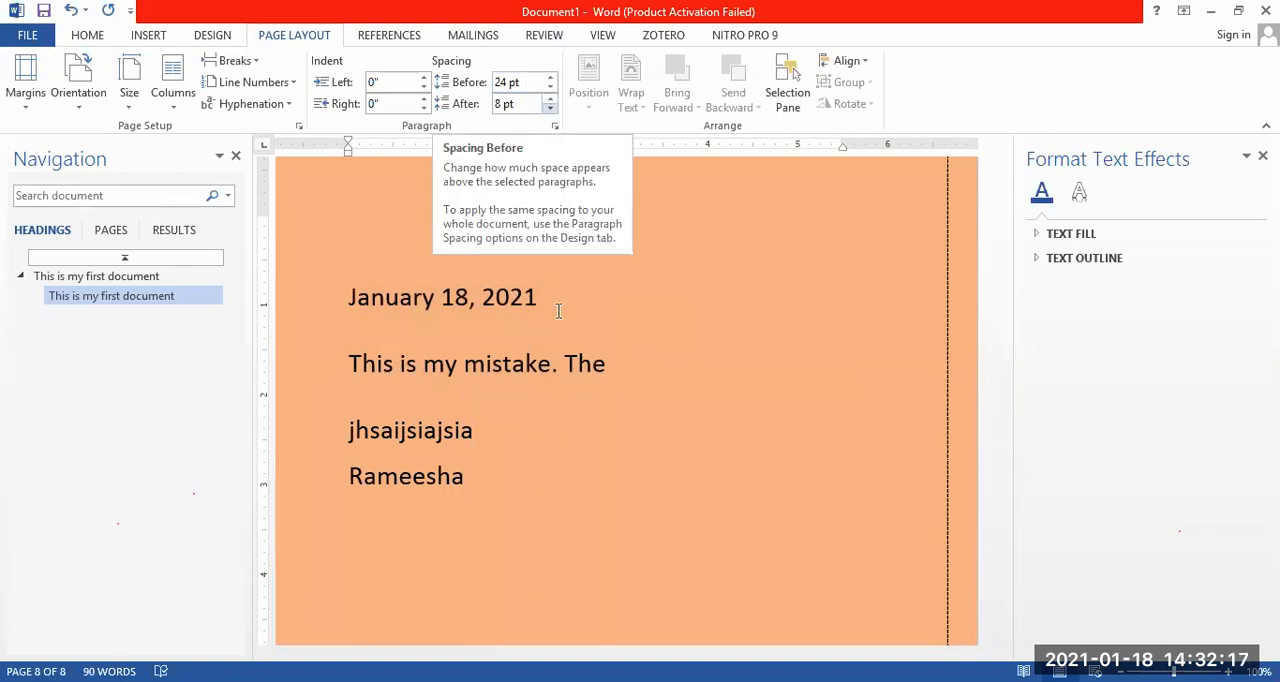
Delete the name on the last line of the page.
left_click(480, 477)
key("BackSpace")
key("BackSpace")
key("BackSpace")
key("BackSpace")
key("BackSpace")
key("BackSpace")
key("BackSpace")
key("BackSpace")
key("BackSpace")
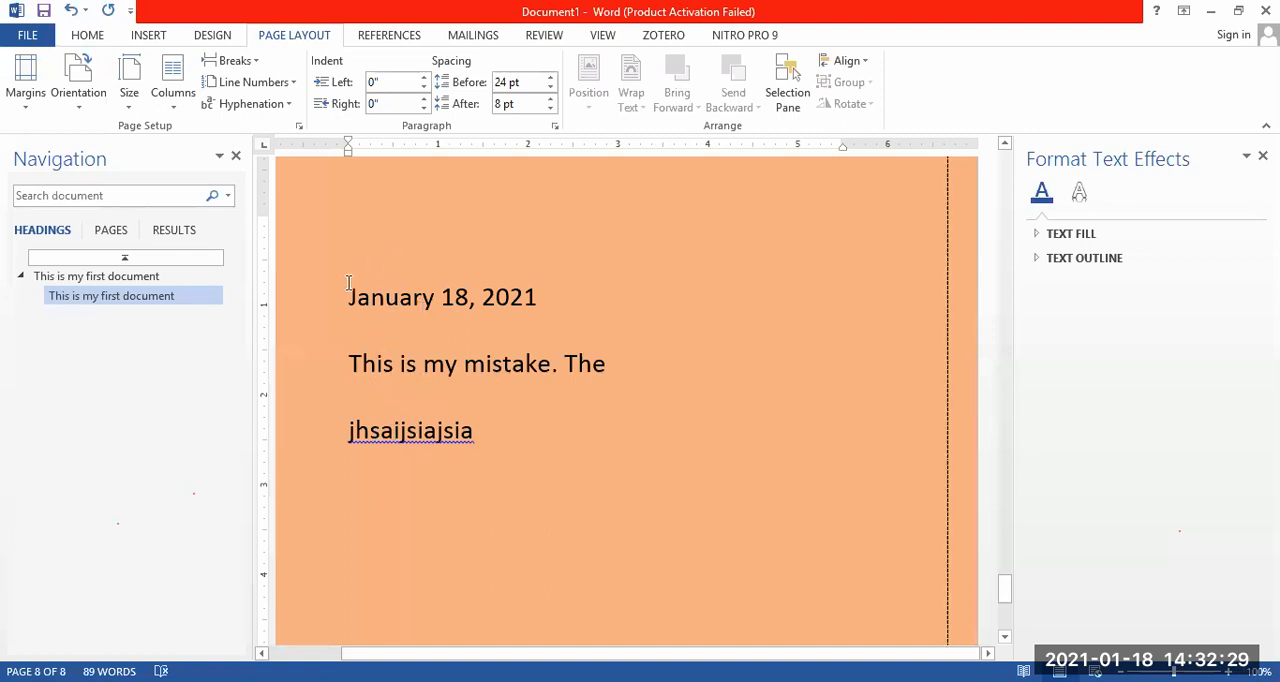
Set the spacing before all three lines, from the date to "jhsaijsiajsia", to 42 pt.
left_click_drag(348, 297, 568, 433)
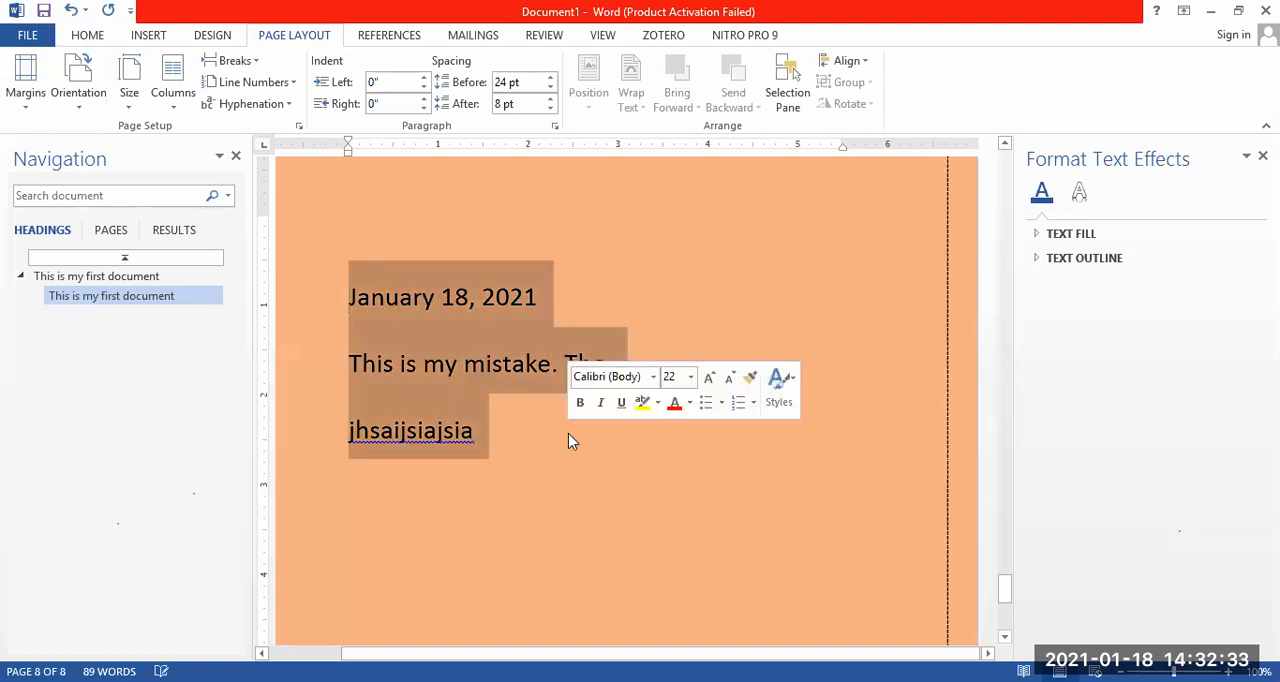
left_click(550, 87)
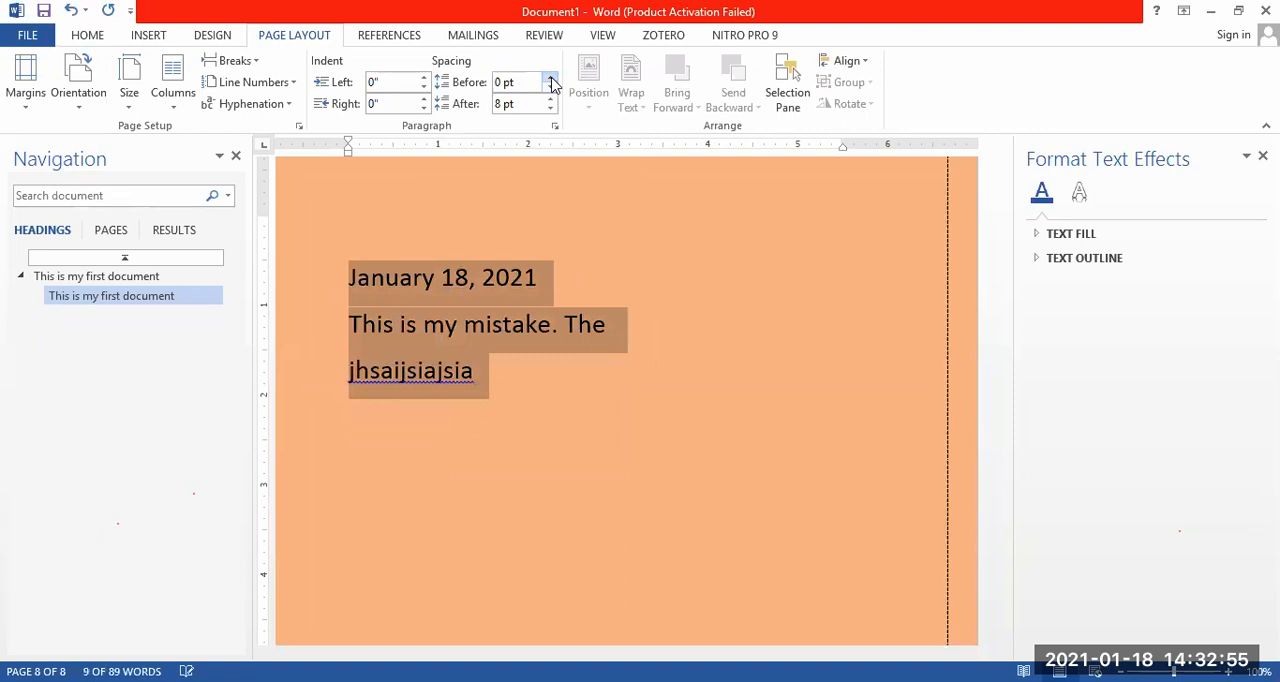
left_click(551, 79)
left_click(551, 79)
left_click(551, 79)
left_click(551, 79)
left_click(551, 79)
left_click(551, 79)
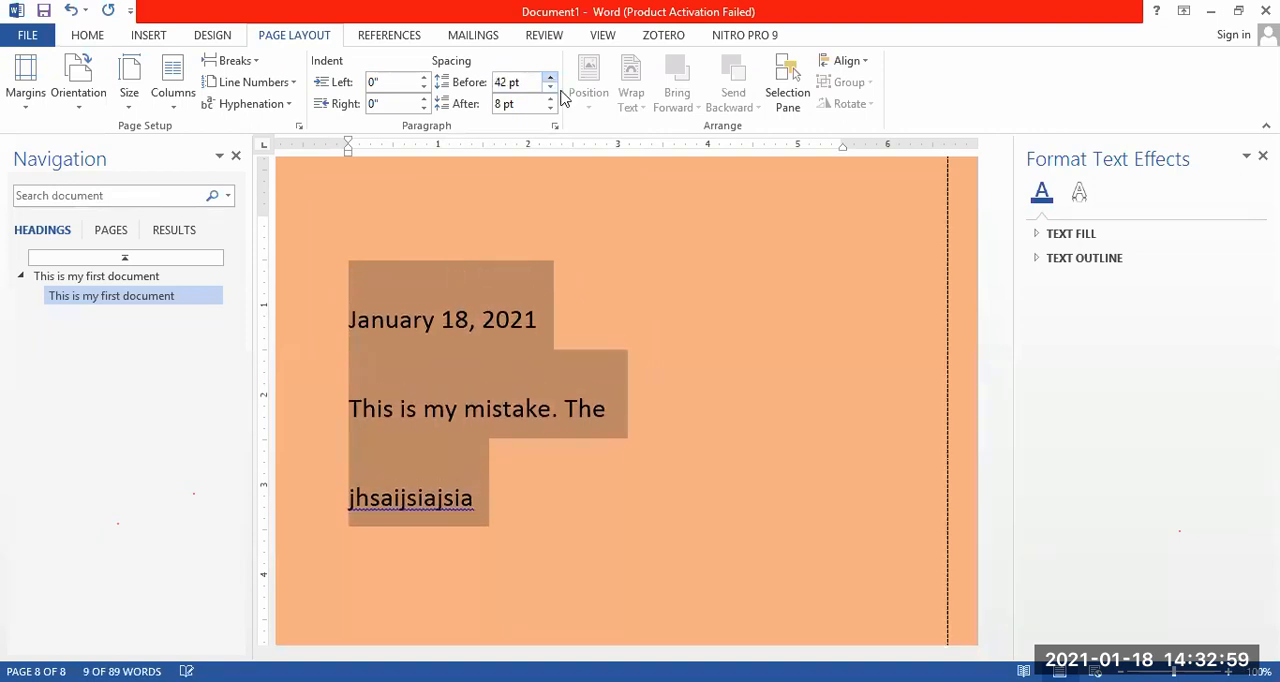
left_click(705, 409)
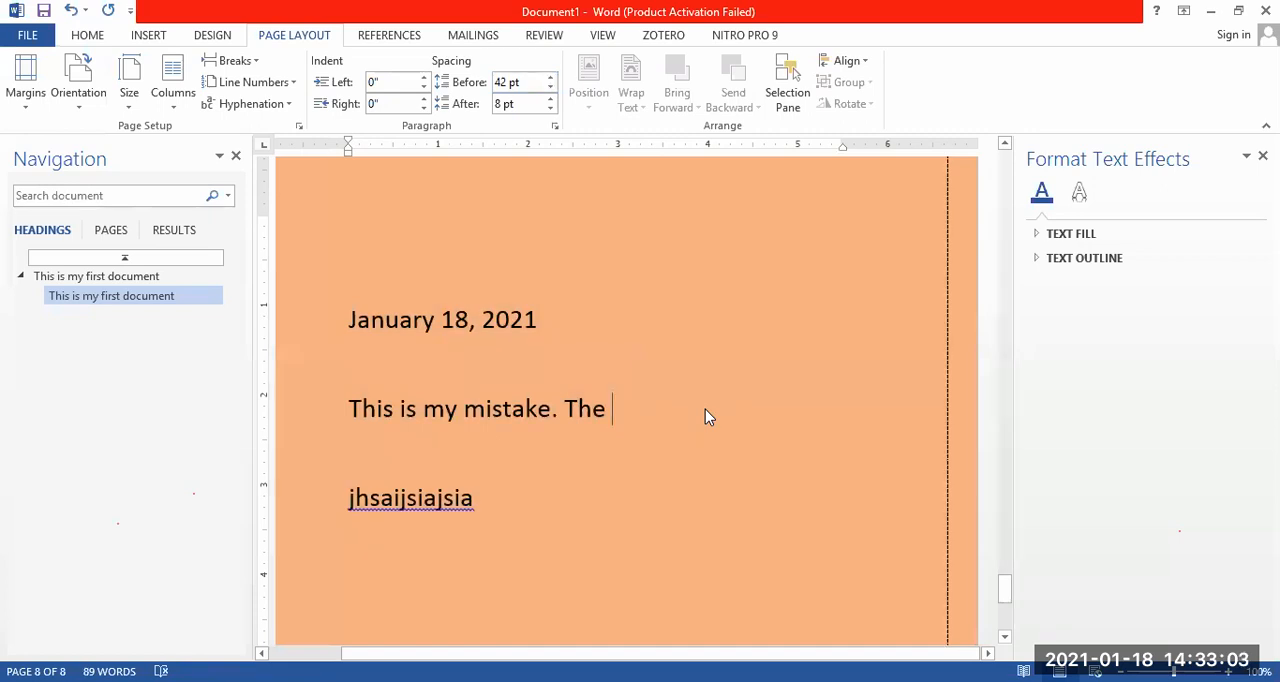
Reduce the spacing before the "This is my mistake. The" line to Auto.
left_click(550, 88)
left_click(550, 88)
left_click(551, 79)
left_click(551, 79)
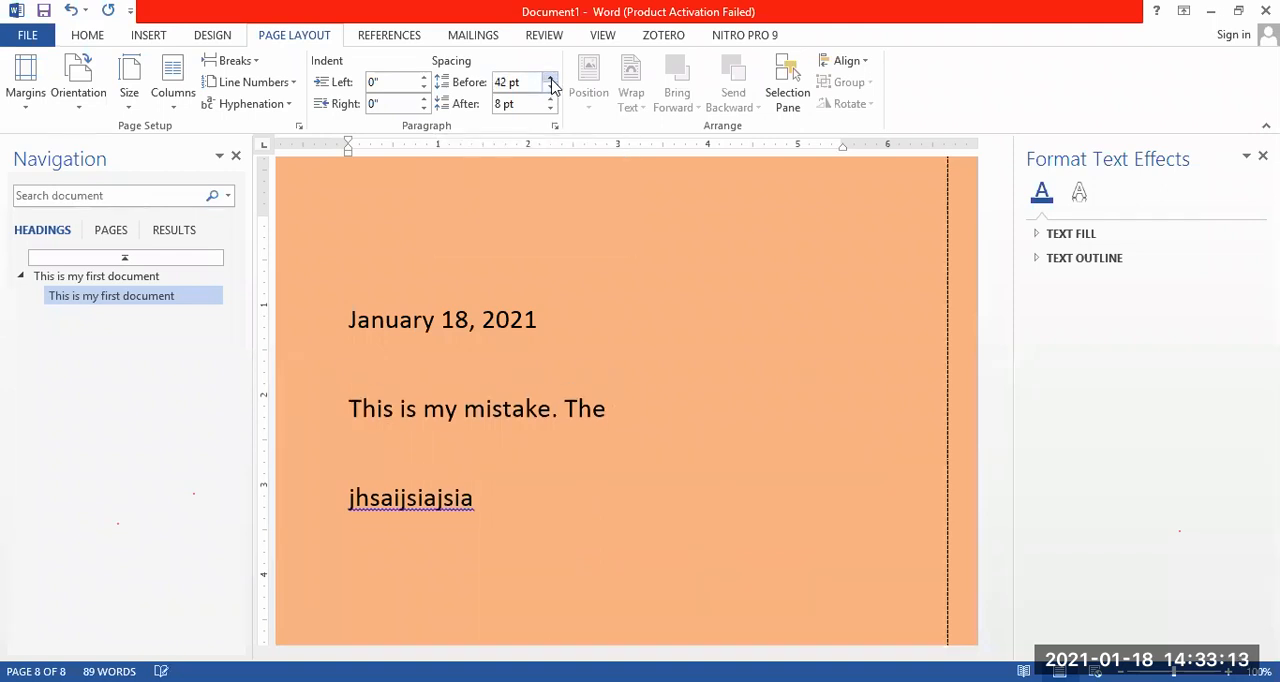
left_click(551, 88)
left_click(551, 88)
left_click(551, 88)
left_click(551, 88)
left_click(551, 88)
left_click(551, 88)
left_click(551, 88)
left_click(551, 88)
Delete the "jhsaijsiajsia" text and set the spacing before the emptied line to Auto.
left_click_drag(517, 463, 339, 466)
key("BackSpace")
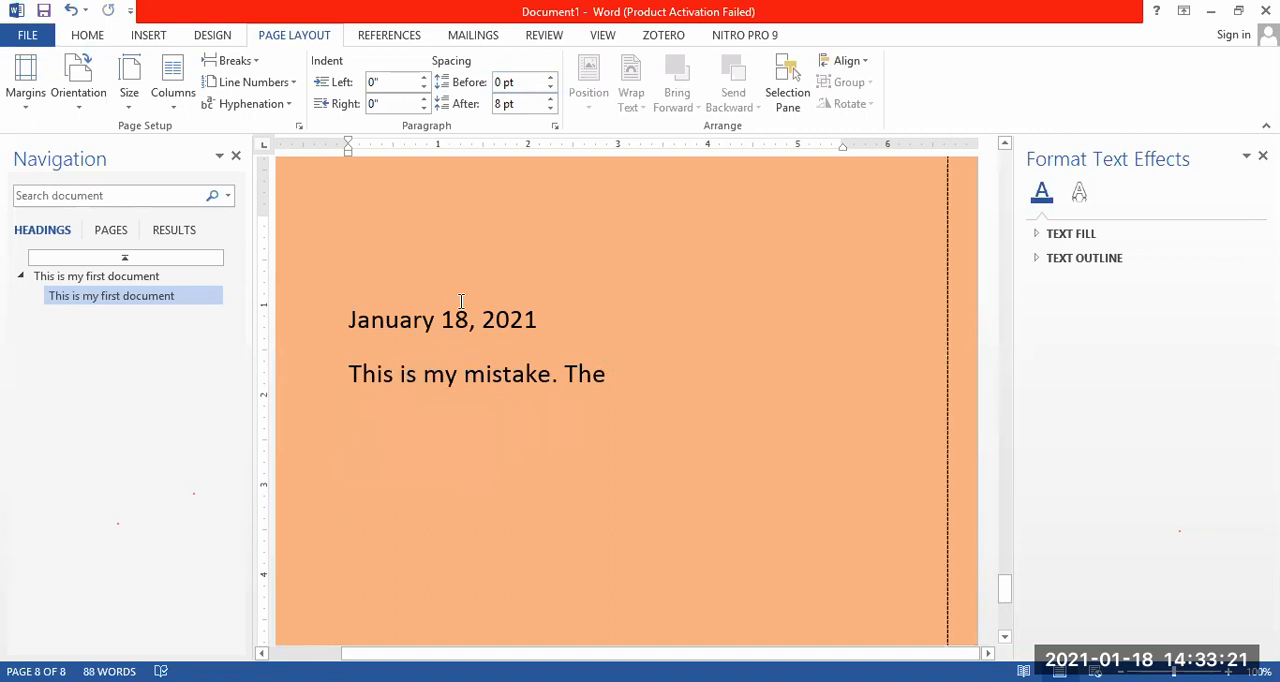
left_click(551, 78)
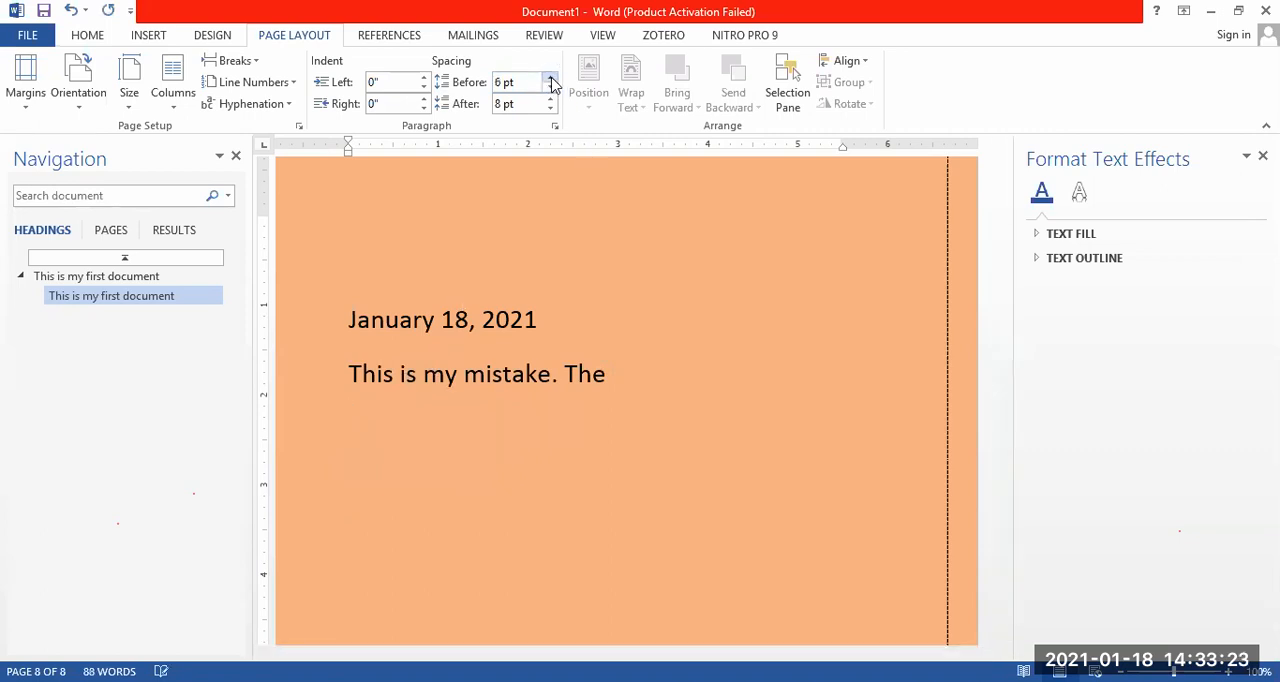
left_click(551, 88)
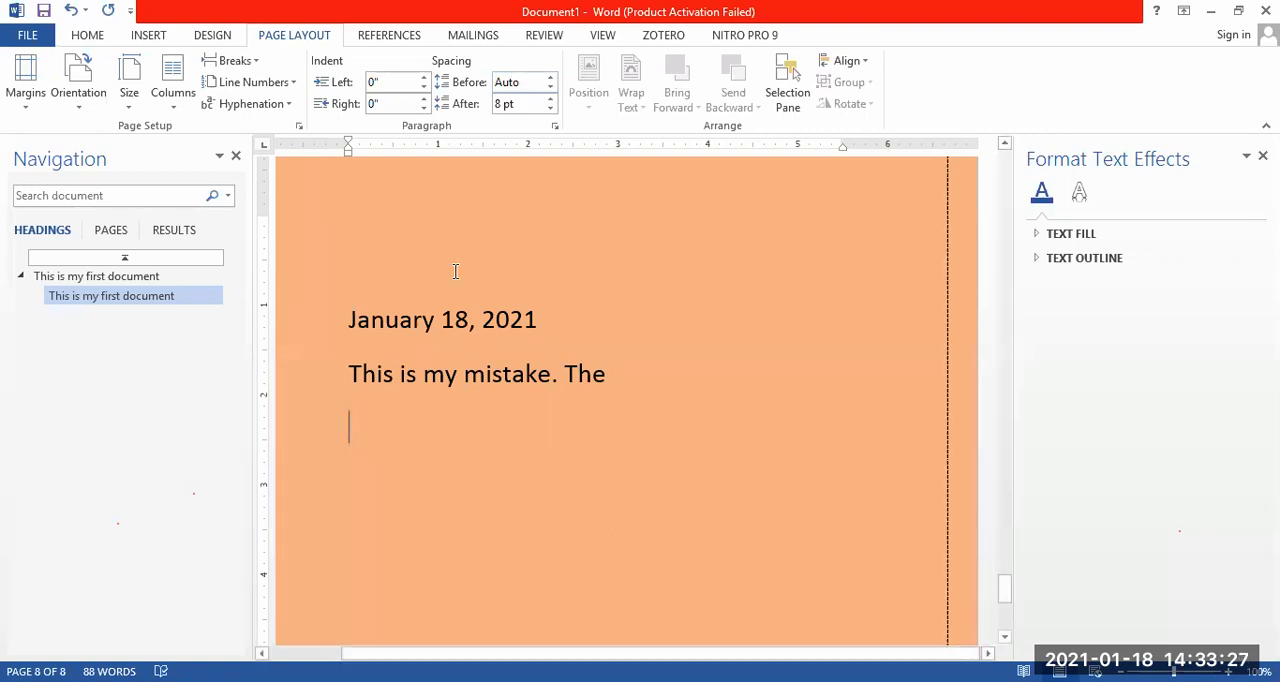
Compare the spacing before the "This is my mistake. The" line with the spacing before the date line.
left_click_drag(636, 378, 347, 320)
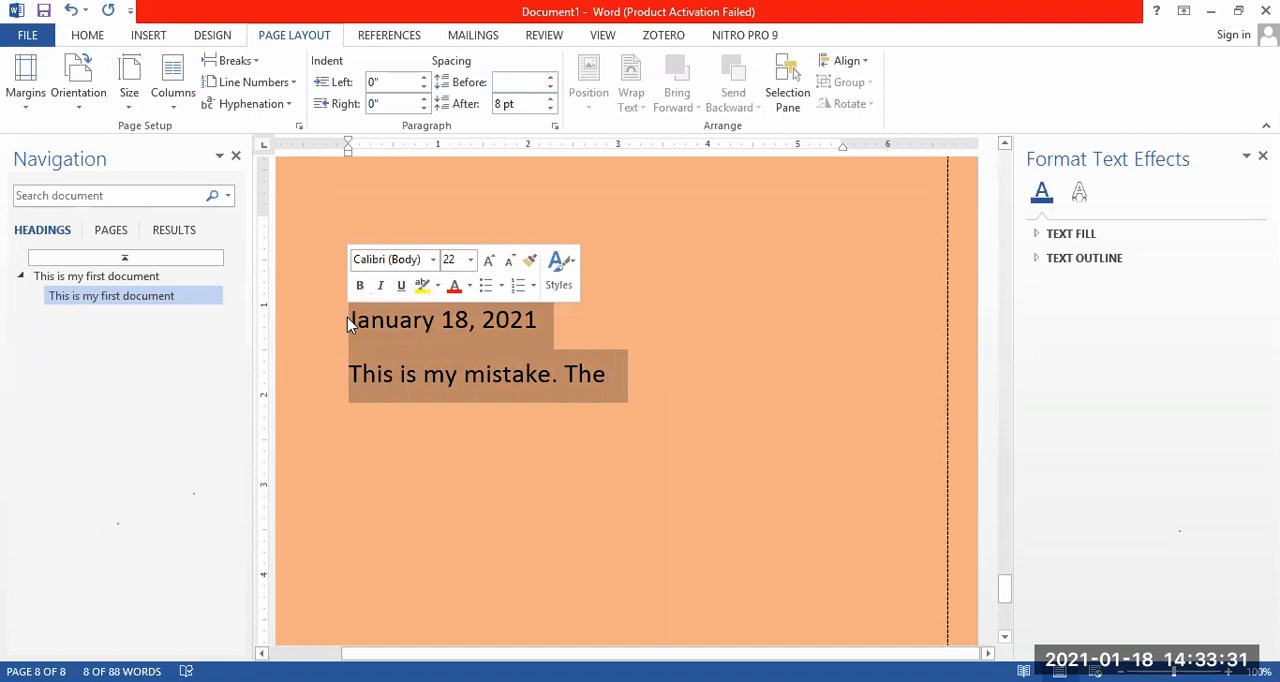
left_click(567, 427)
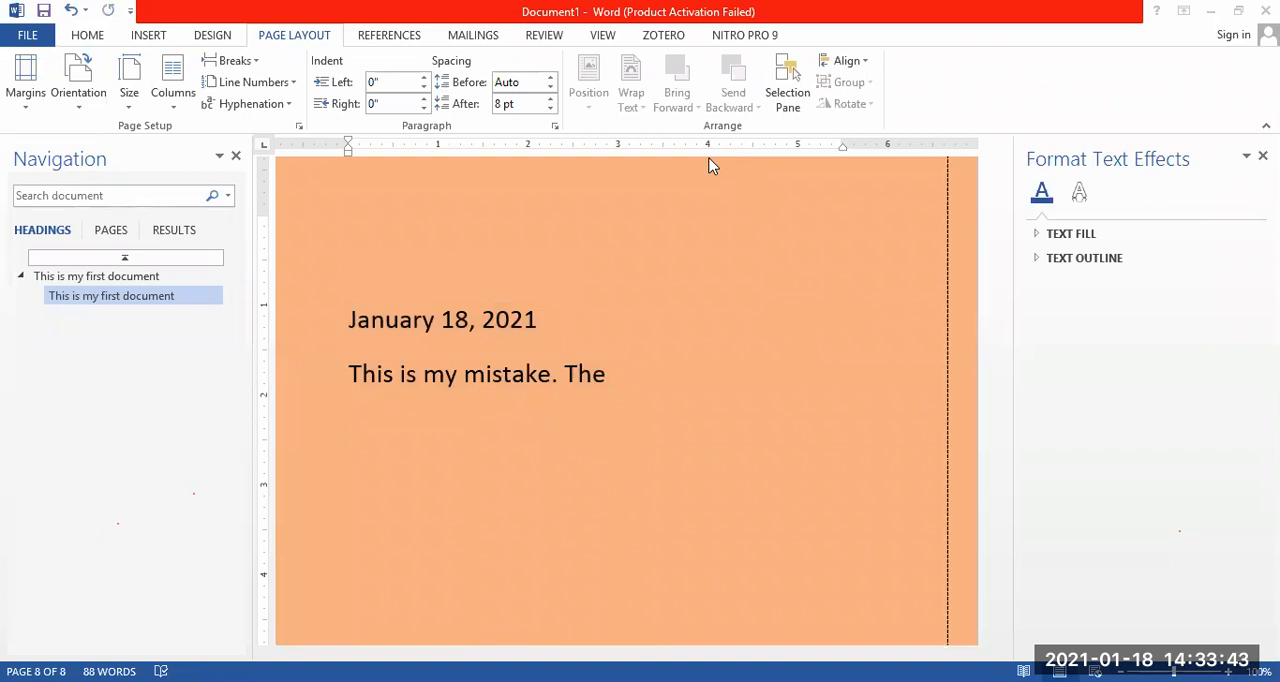
left_click(422, 350)
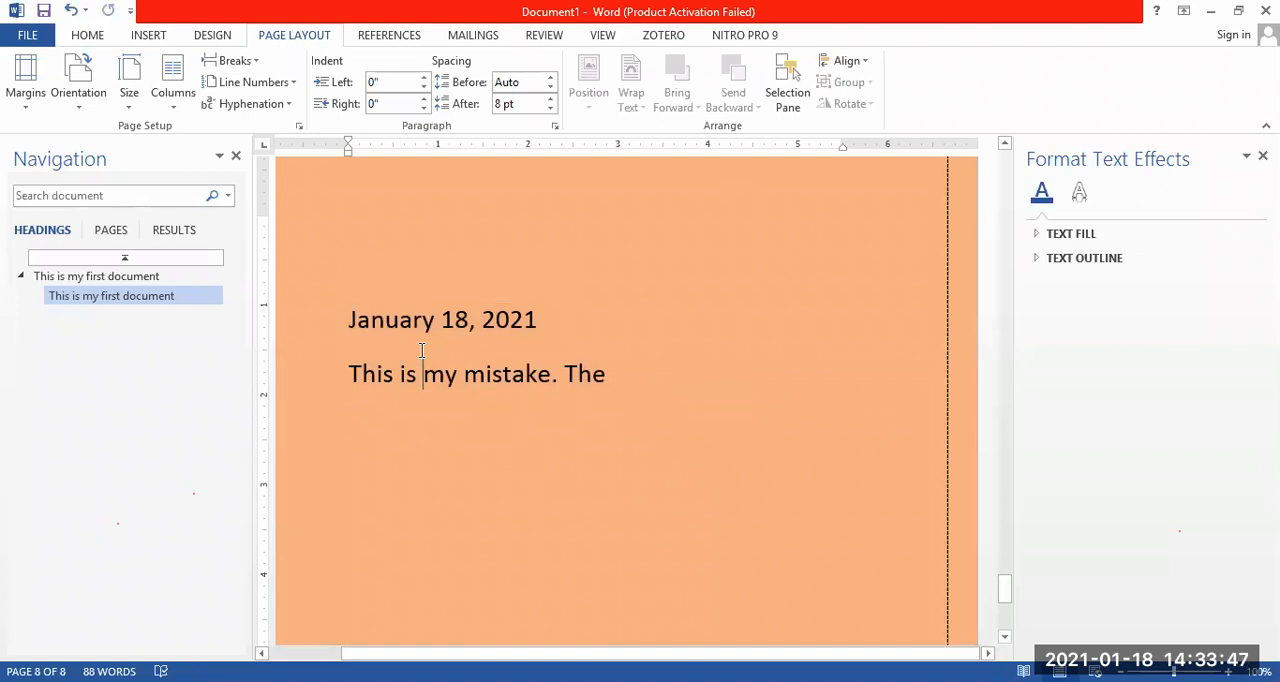
left_click(412, 318)
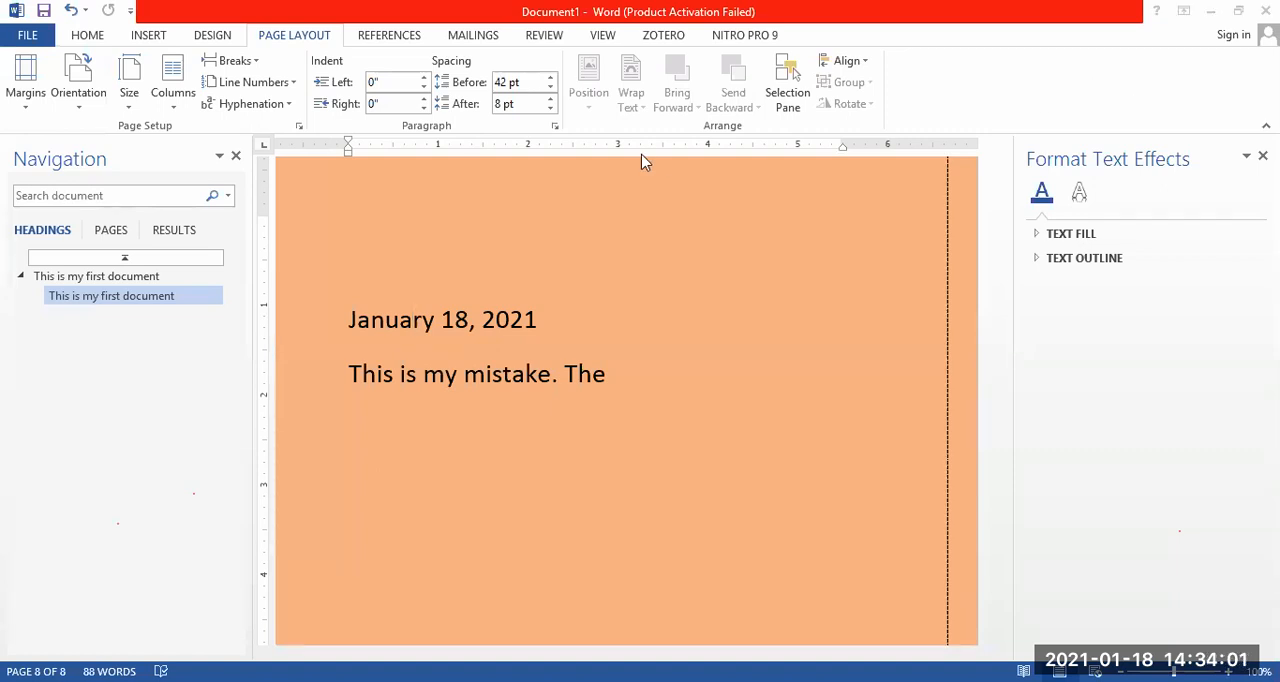
left_click(88, 36)
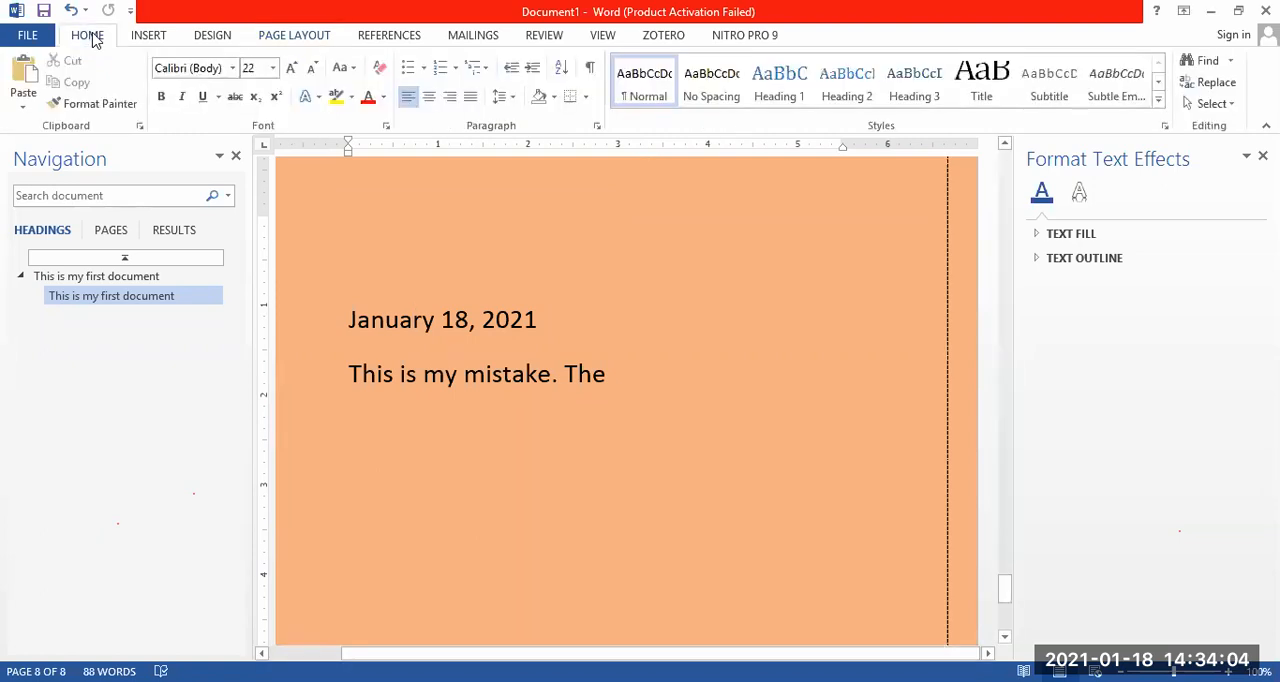
left_click(150, 38)
left_click(212, 38)
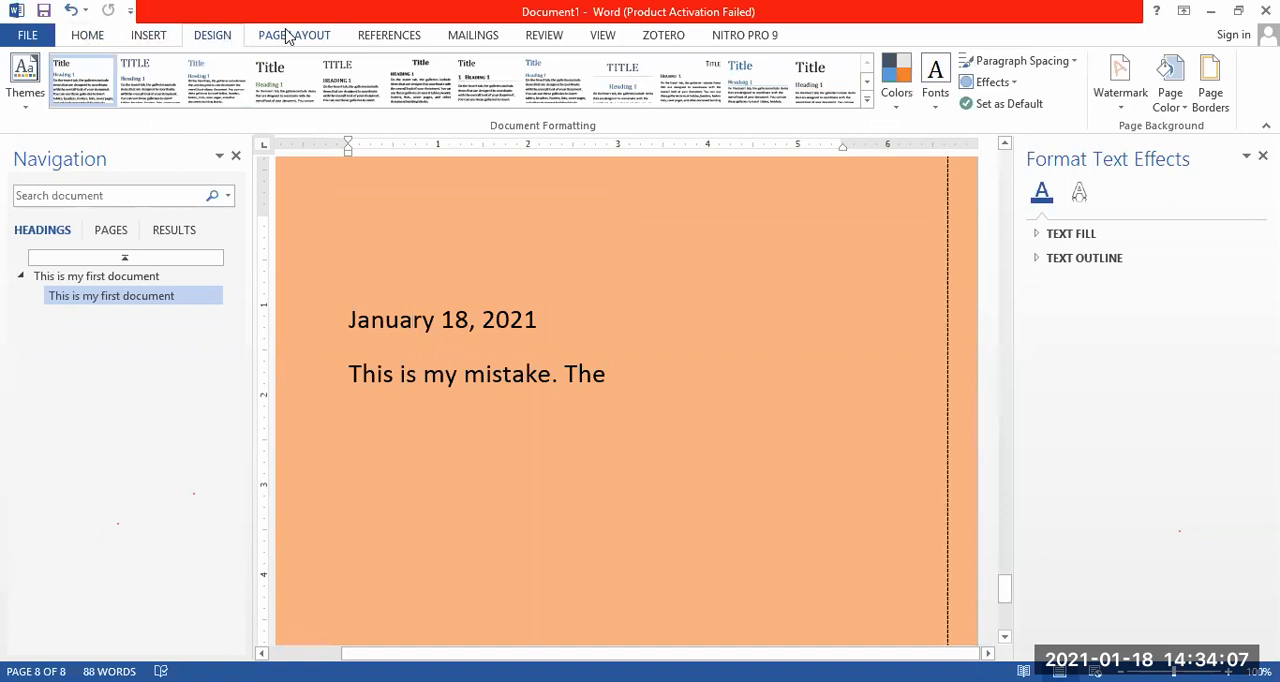
left_click(289, 37)
left_click(87, 36)
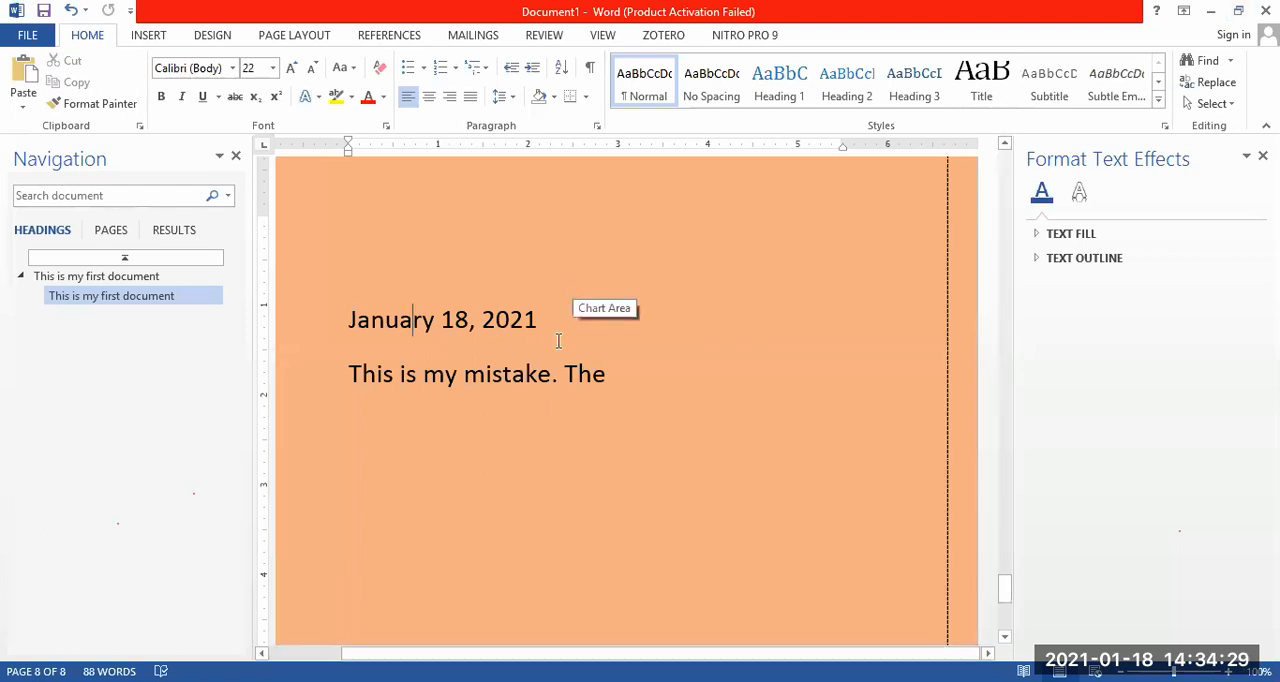
Replace the sentence below the date with "This work is mine".
left_click(553, 378)
type(".")
left_click(607, 378)
key("BackSpace")
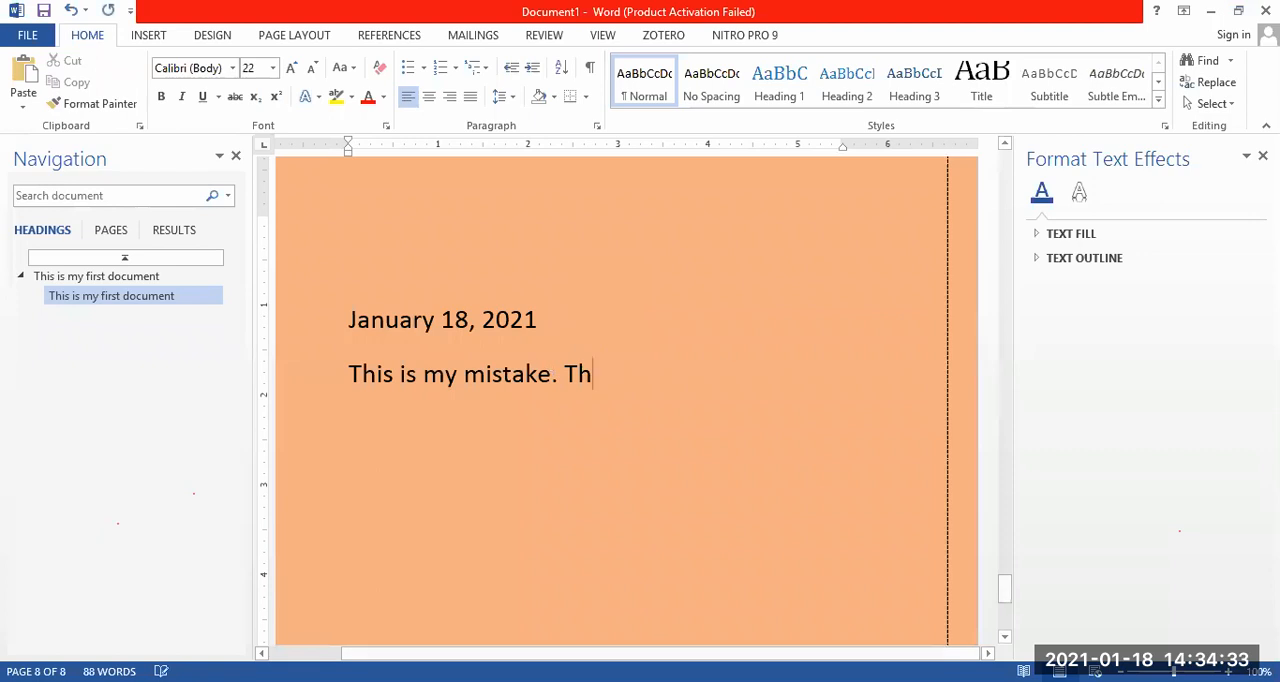
key("BackSpace")
key("BackSpace")
key("BackSpace")
key("BackSpace")
key("BackSpace")
key("BackSpace")
key("BackSpace")
key("BackSpace")
key("BackSpace")
key("BackSpace")
key("BackSpace")
key("BackSpace")
key("BackSpace")
key("BackSpace")
key("BackSpace")
key("BackSpace")
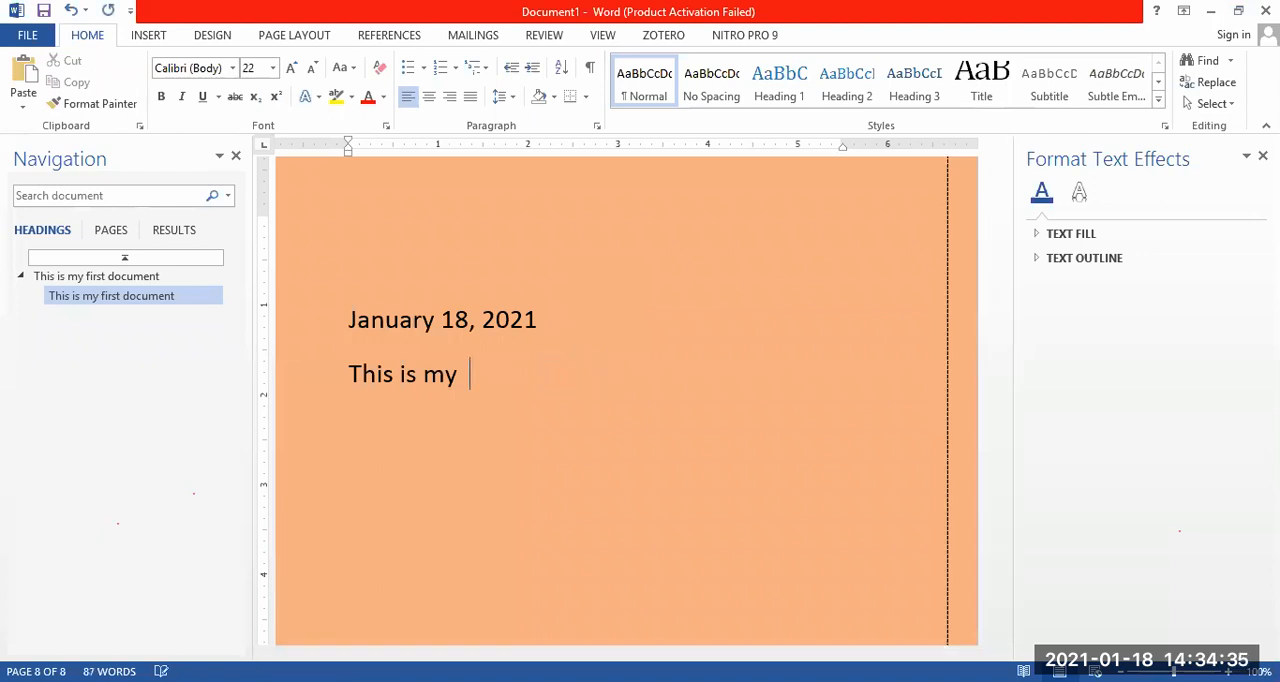
key("BackSpace")
key("BackSpace")
key("BackSpace")
key("BackSpace")
key("BackSpace")
key("BackSpace")
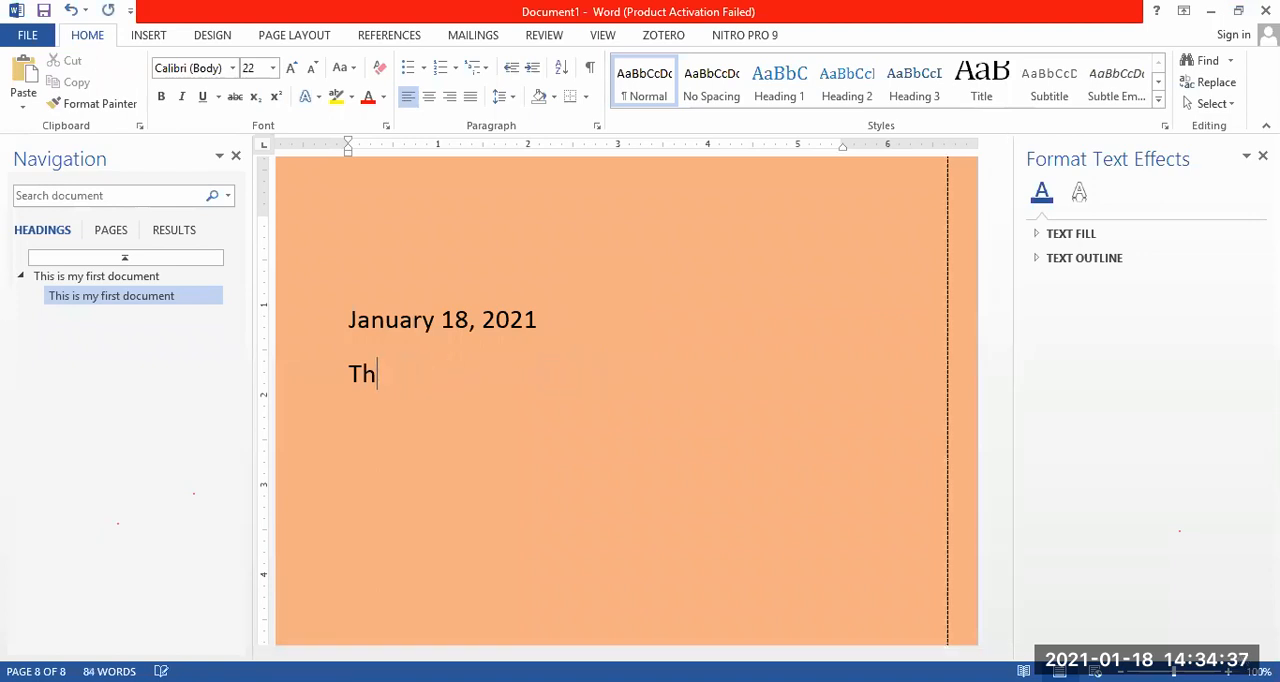
type("this wor")
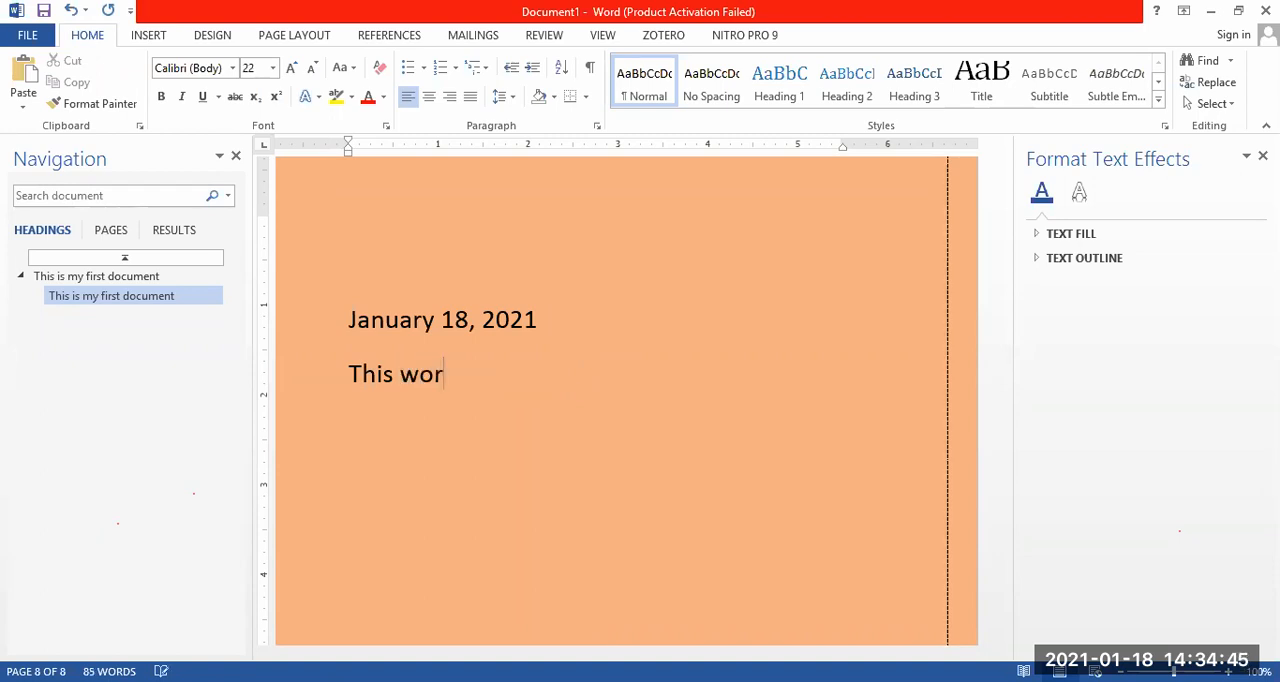
type("k is mine")
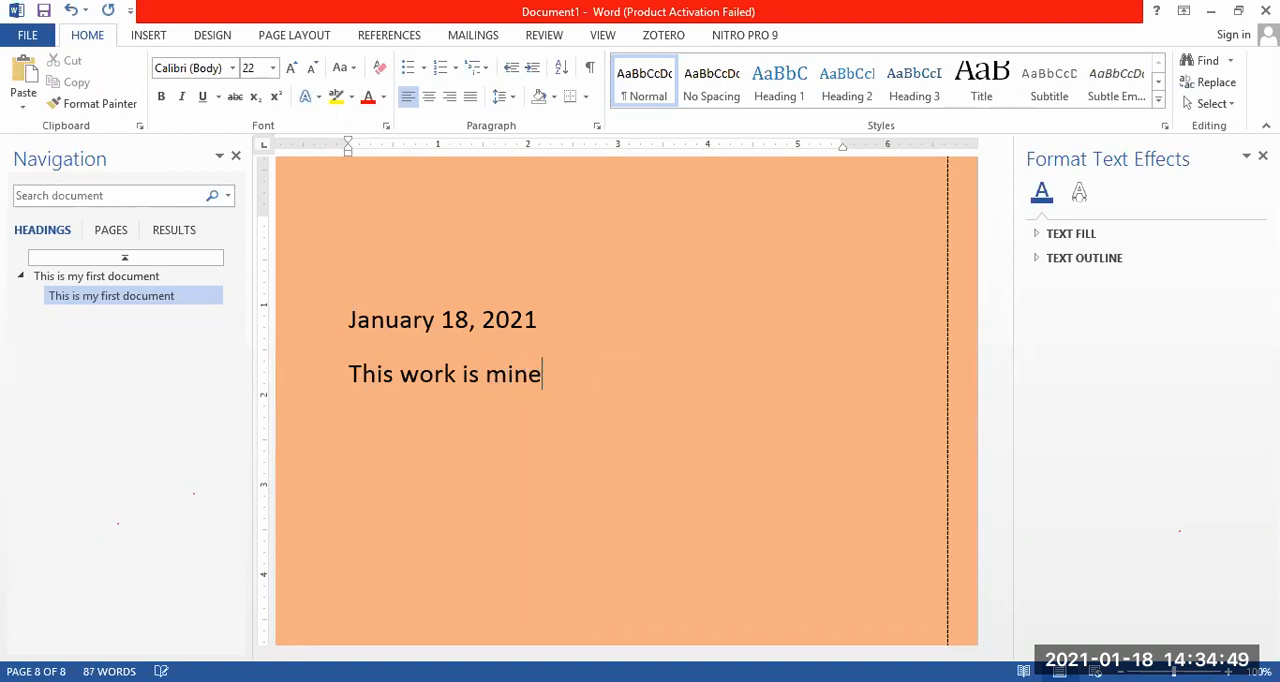
Add a new line below "This work is mine" reading "This task is performed by me".
left_click_drag(557, 372, 343, 377)
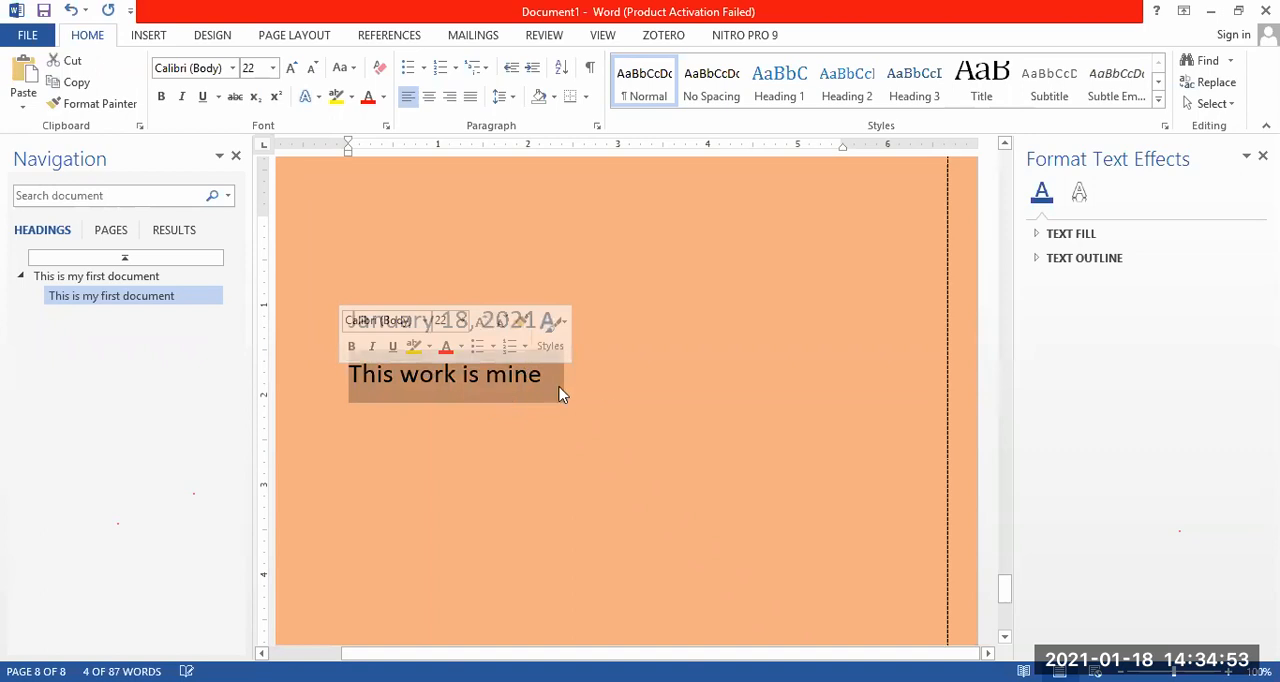
left_click(605, 390)
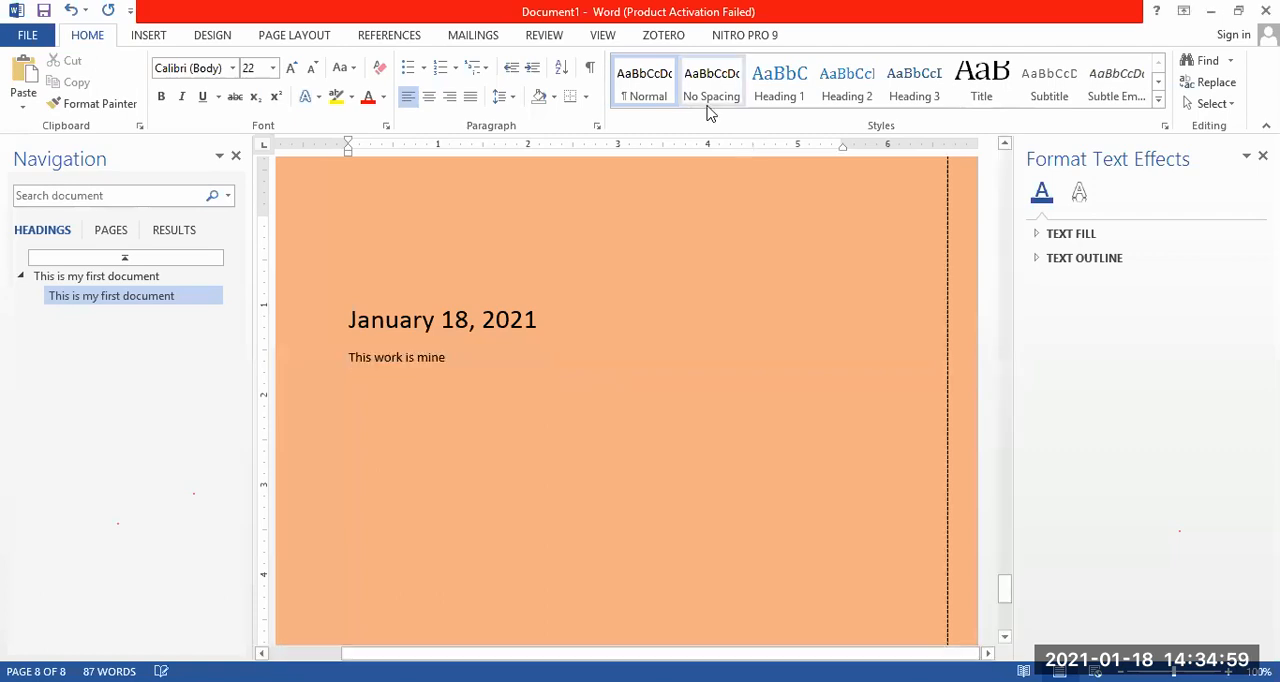
key("Return")
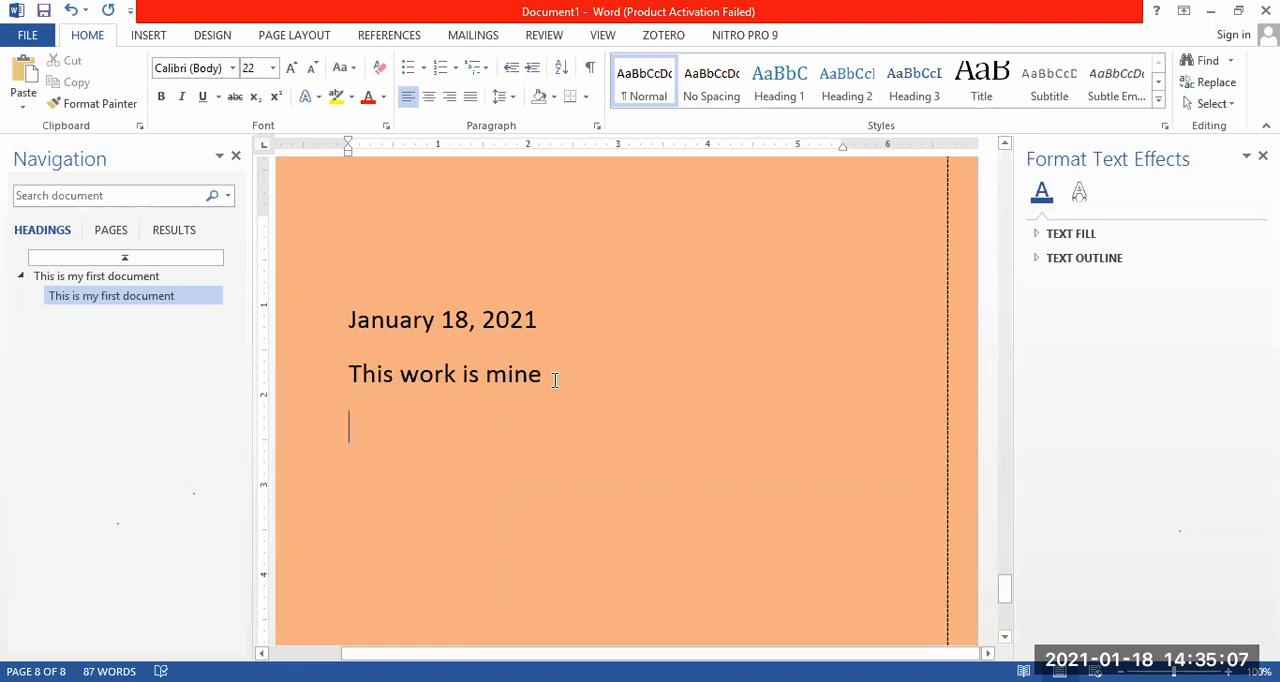
type("This ")
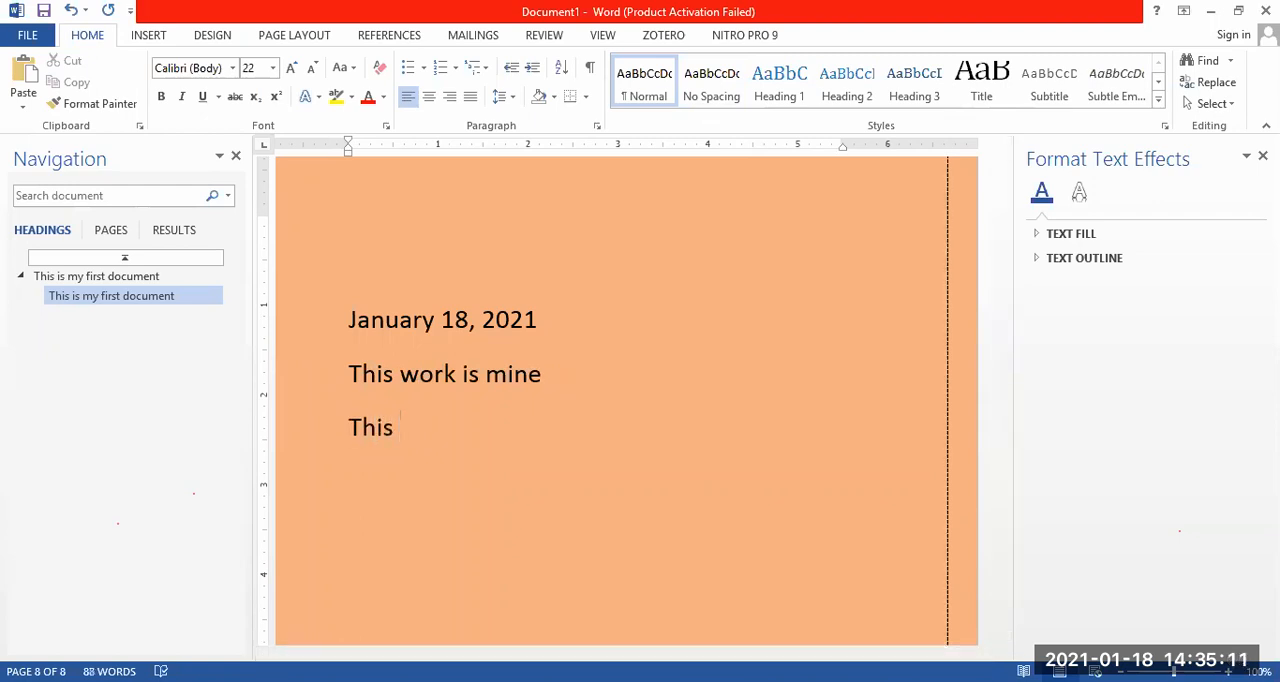
type("task is perfor")
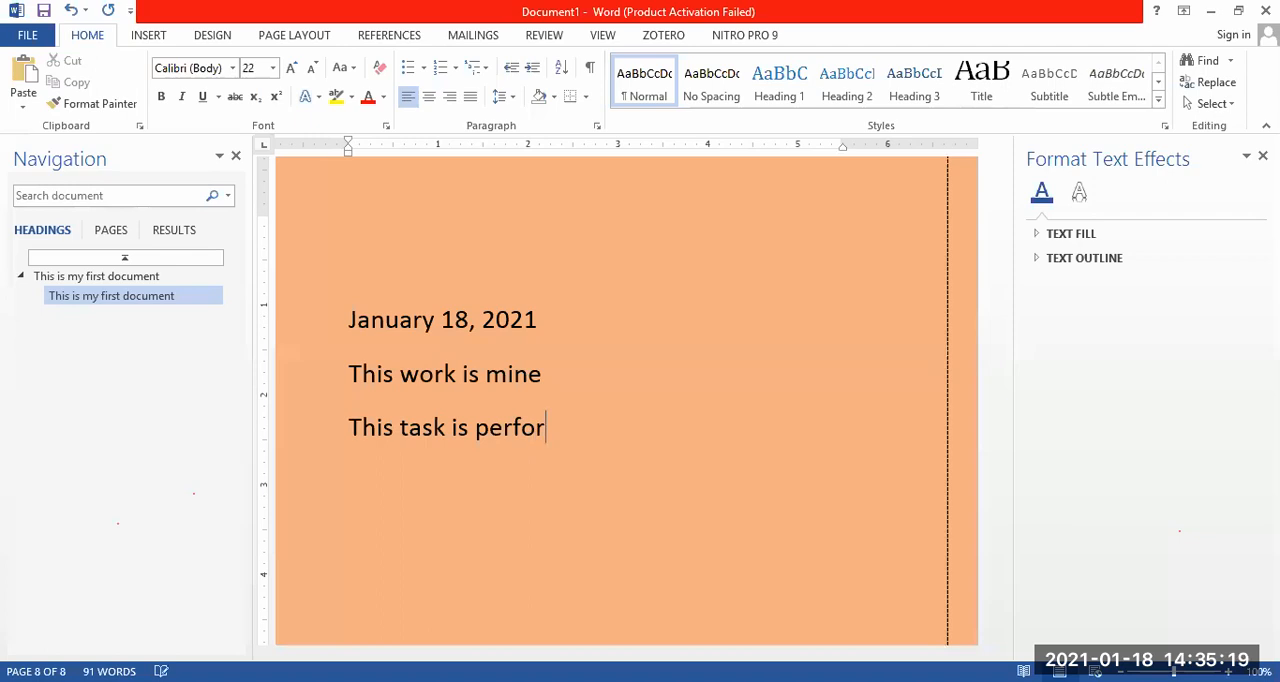
type("med ")
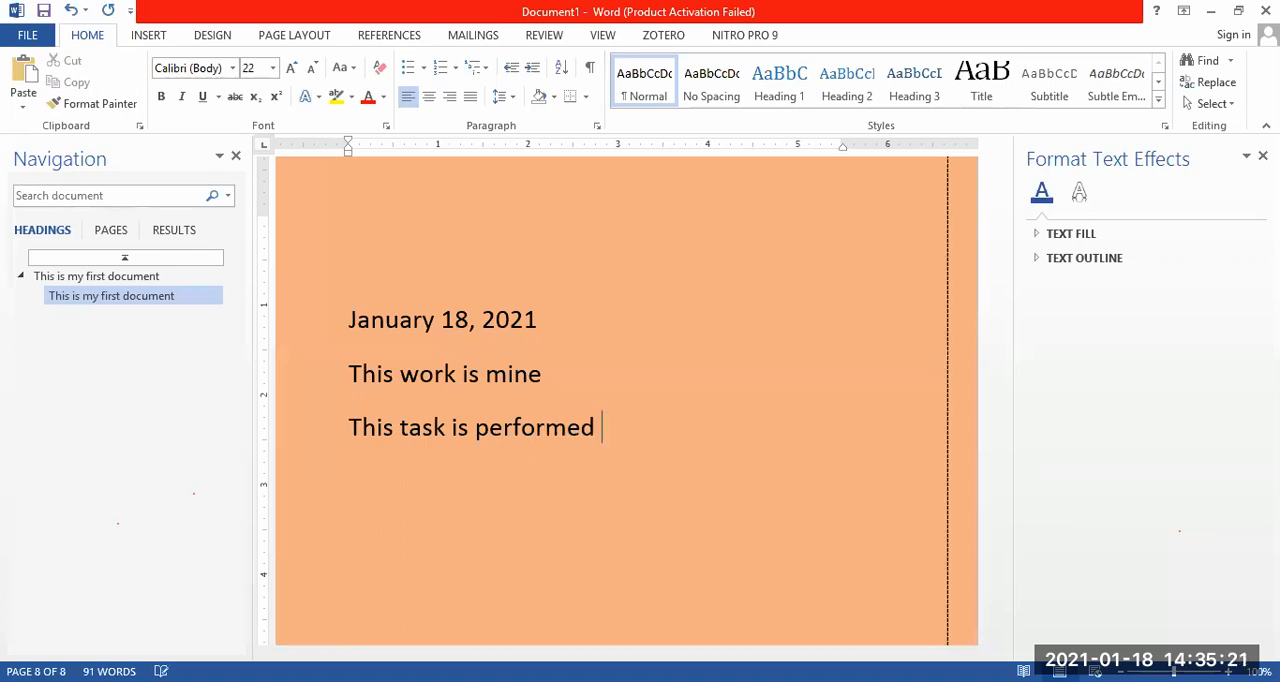
type("by me")
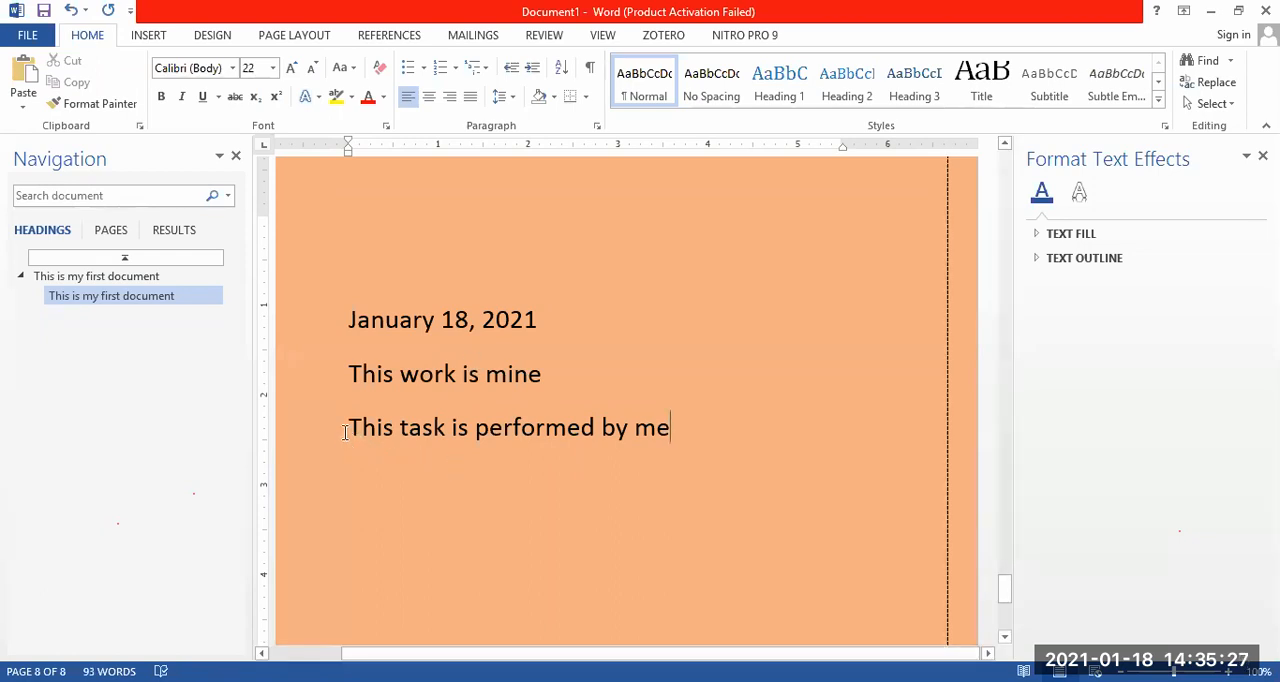
Select the "This work is mine" line and the "This task is performed by me" line one at a time, clearing each selection.
left_click_drag(349, 373, 538, 371)
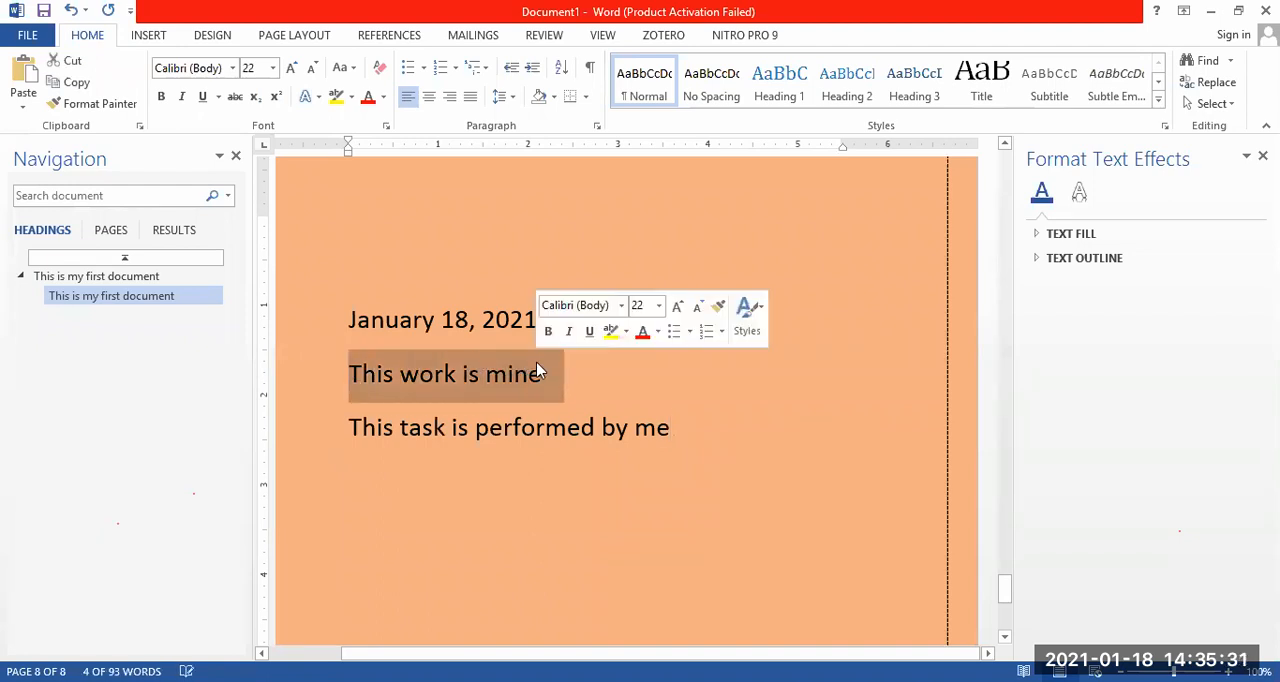
left_click(581, 378)
left_click_drag(352, 427, 673, 425)
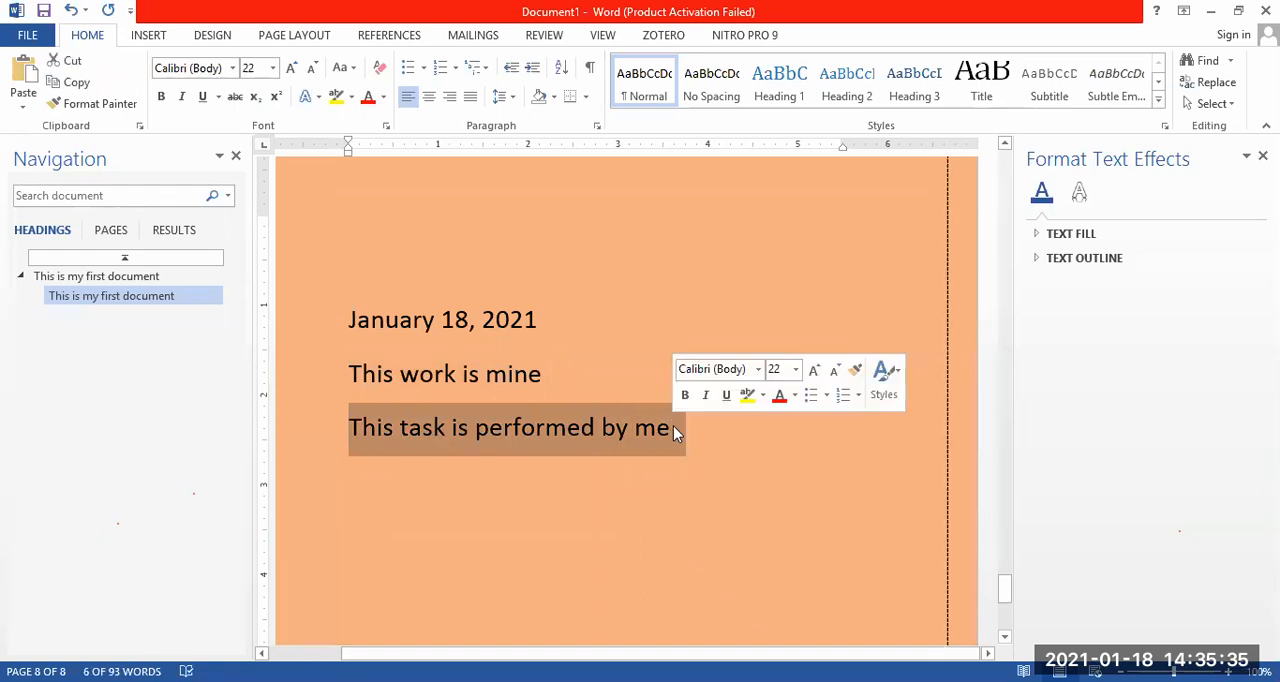
left_click(627, 435)
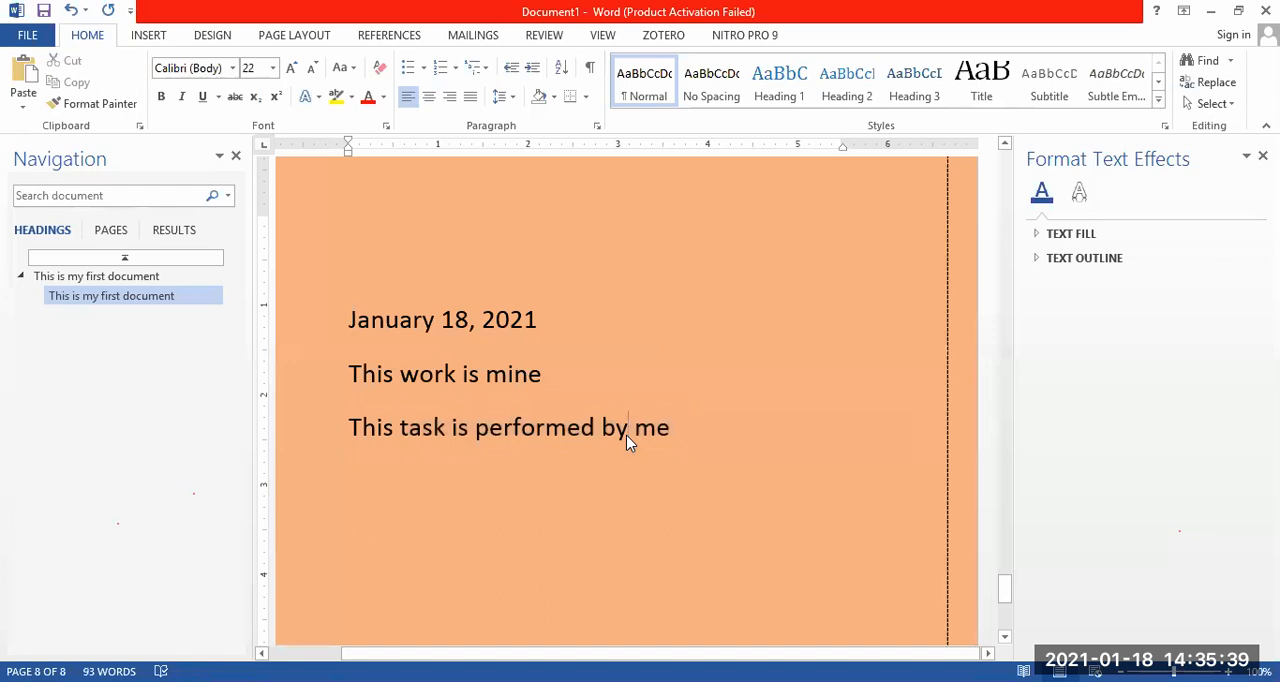
Select the "This task is performed by me" line from start to end and again from end to start, and clear the selection.
left_click_drag(350, 428, 688, 437)
left_click(688, 437)
left_click_drag(670, 437, 357, 444)
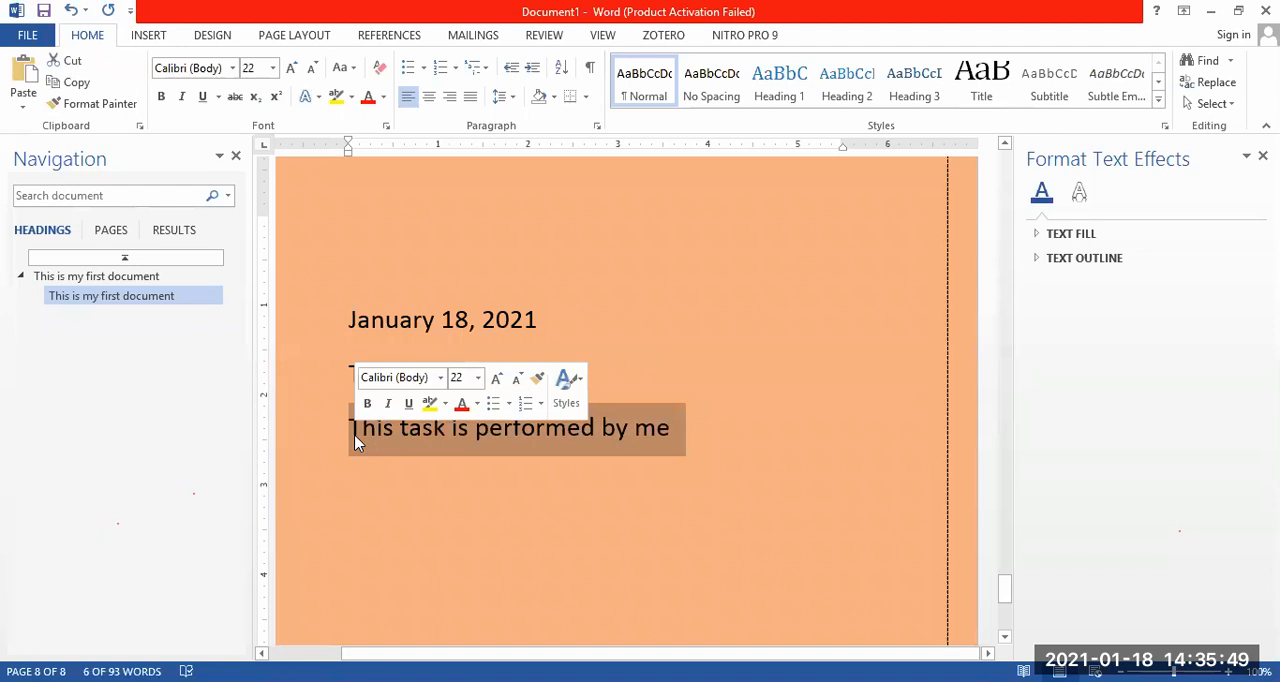
left_click(454, 467)
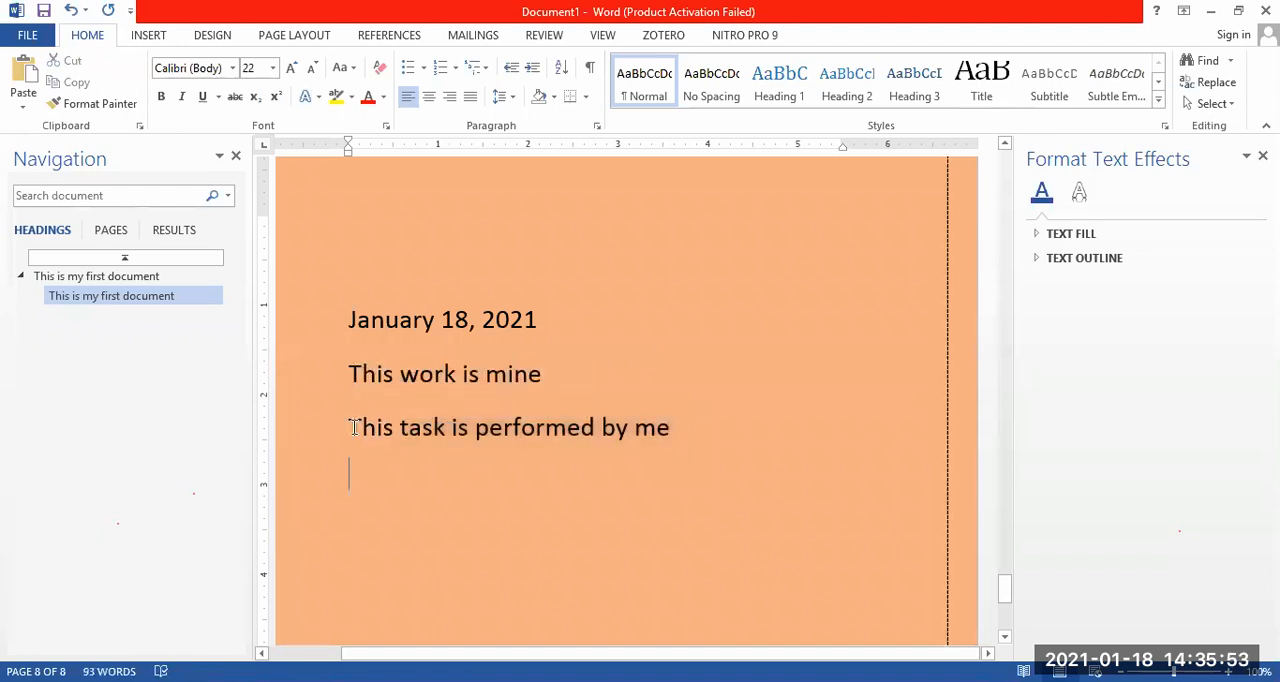
Select all three lines from the date downward together and the last line alone from its end, clearing each selection.
left_click_drag(352, 321, 681, 428)
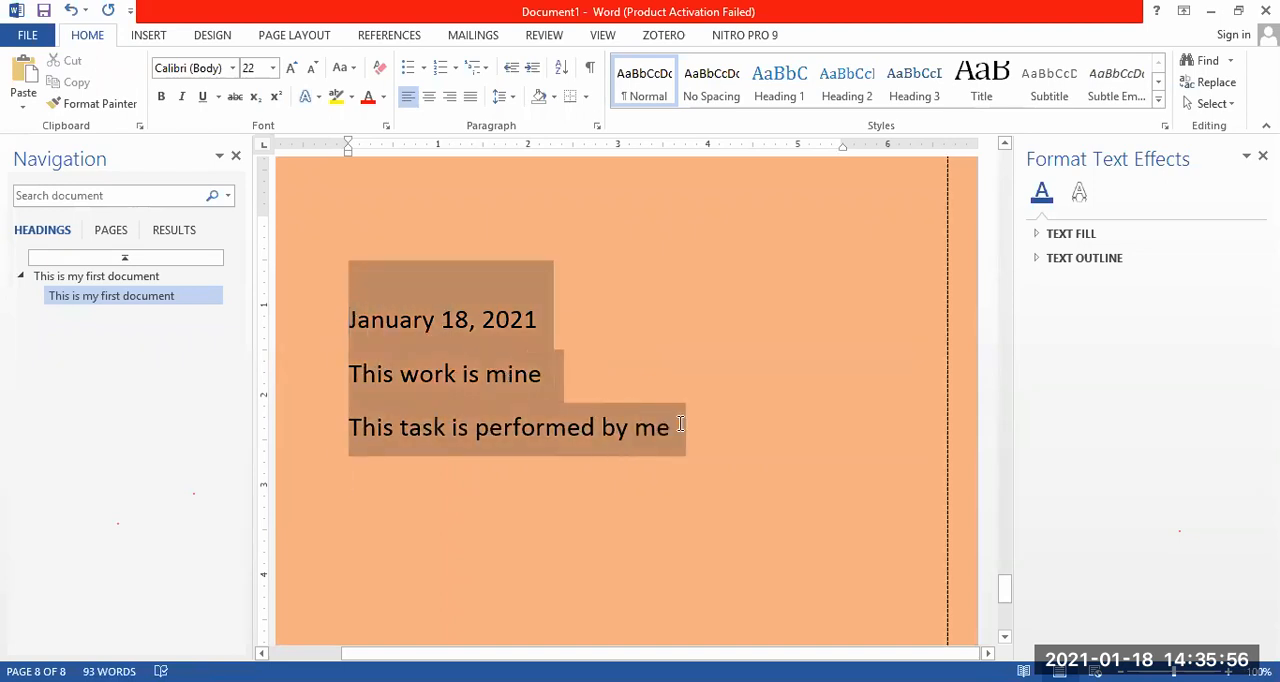
left_click(750, 447)
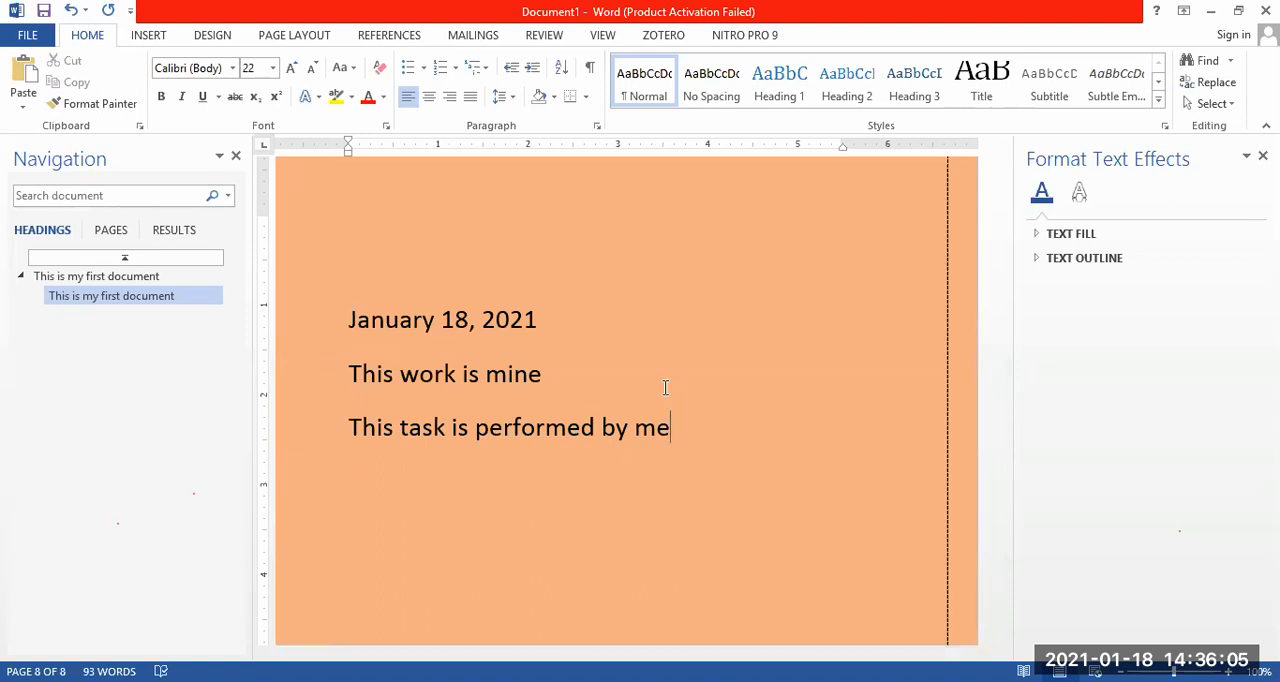
left_click_drag(675, 432, 363, 427)
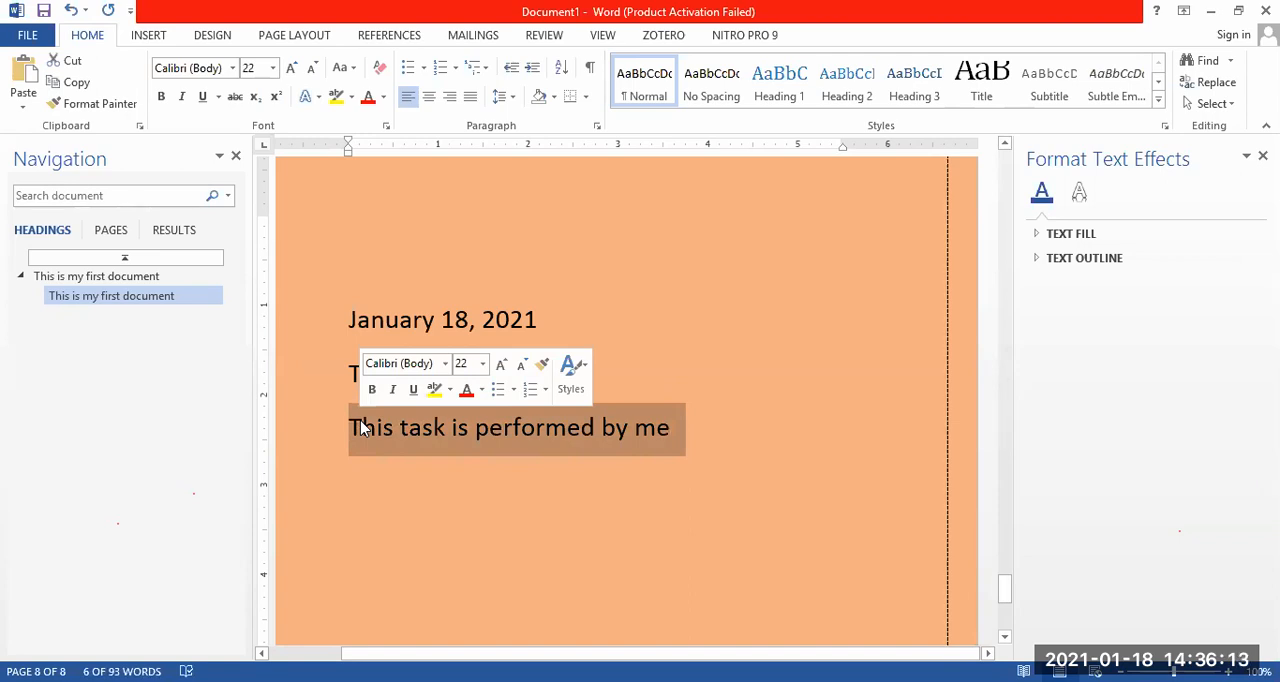
left_click(714, 427)
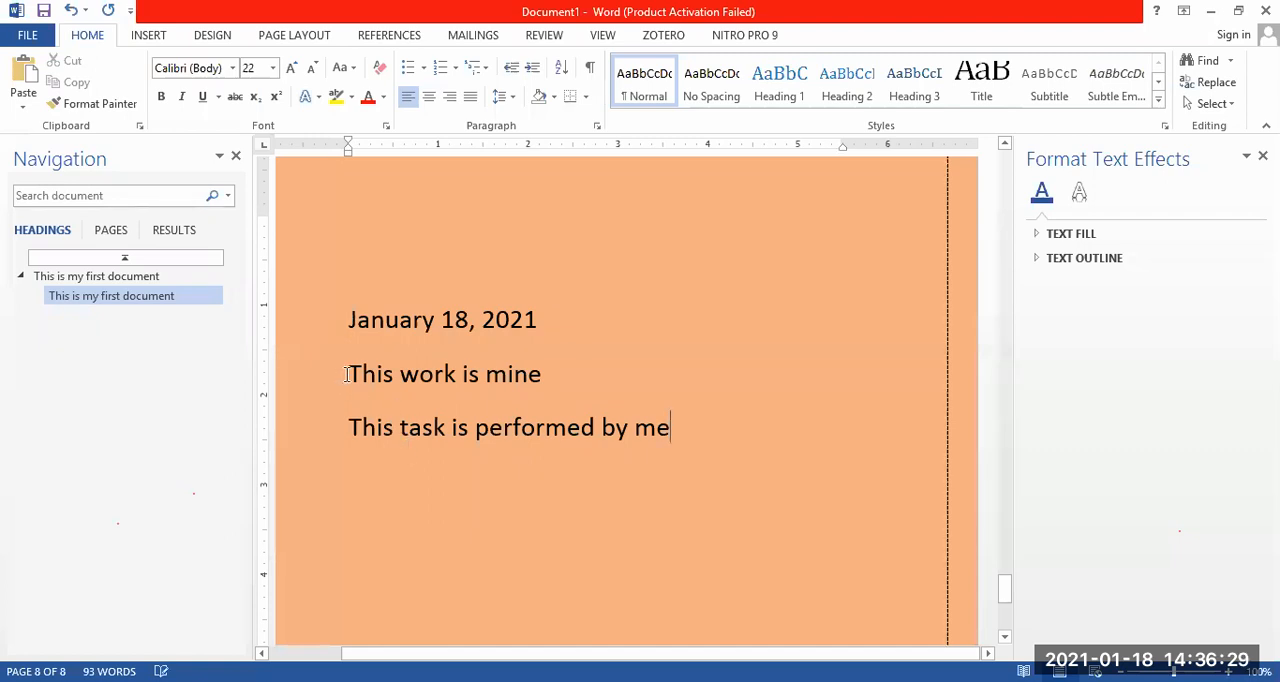
Select matching words such as "This" and "is" individually in the two sentences below the date, and clear the selection.
left_click_drag(350, 374, 394, 376)
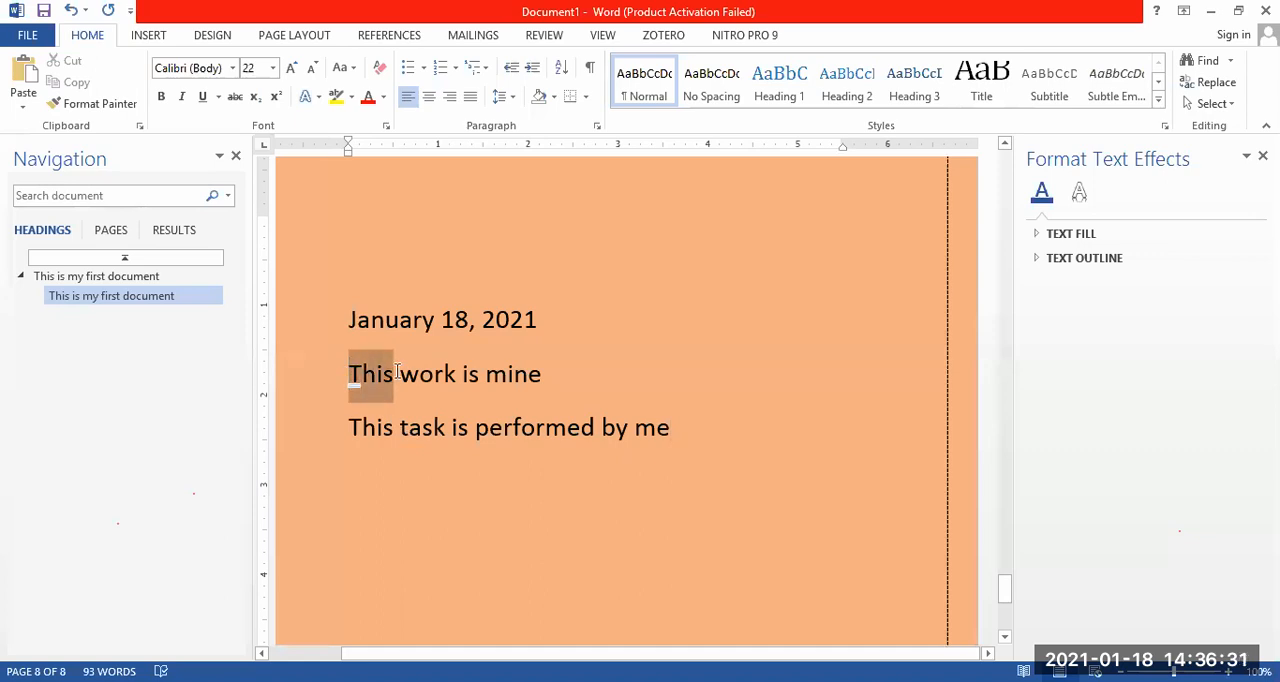
left_click_drag(350, 430, 469, 430)
left_click(448, 428)
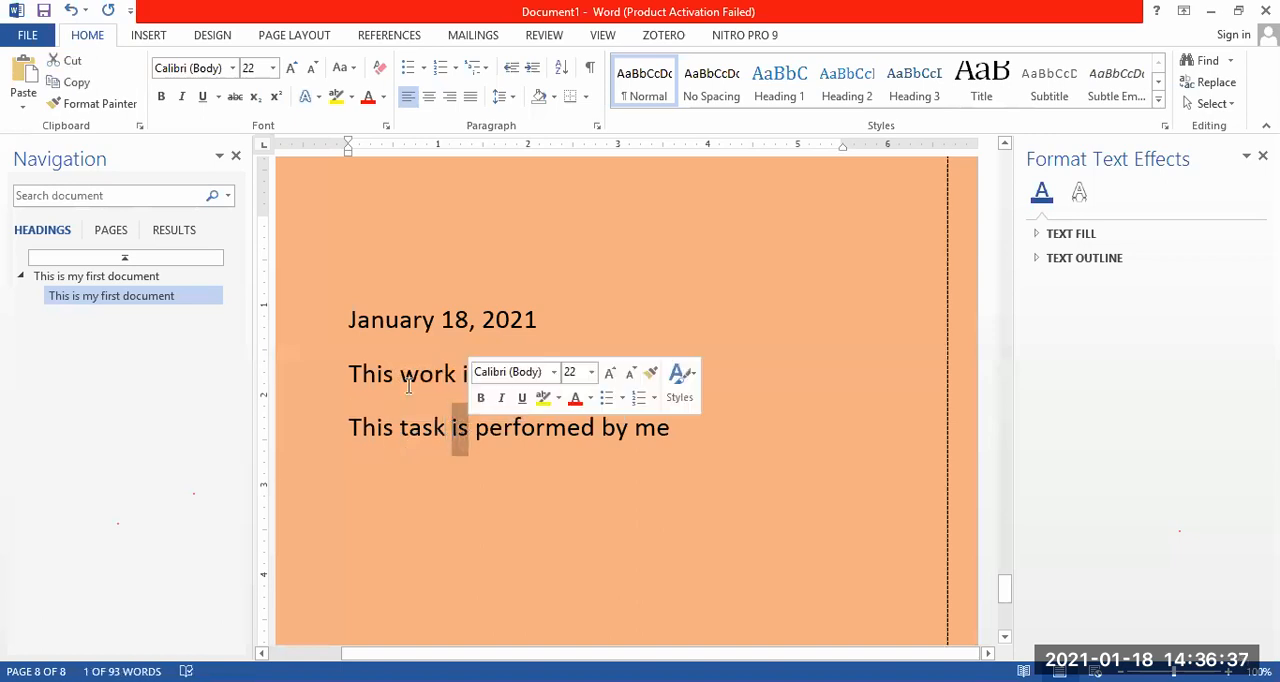
left_click_drag(464, 374, 479, 375)
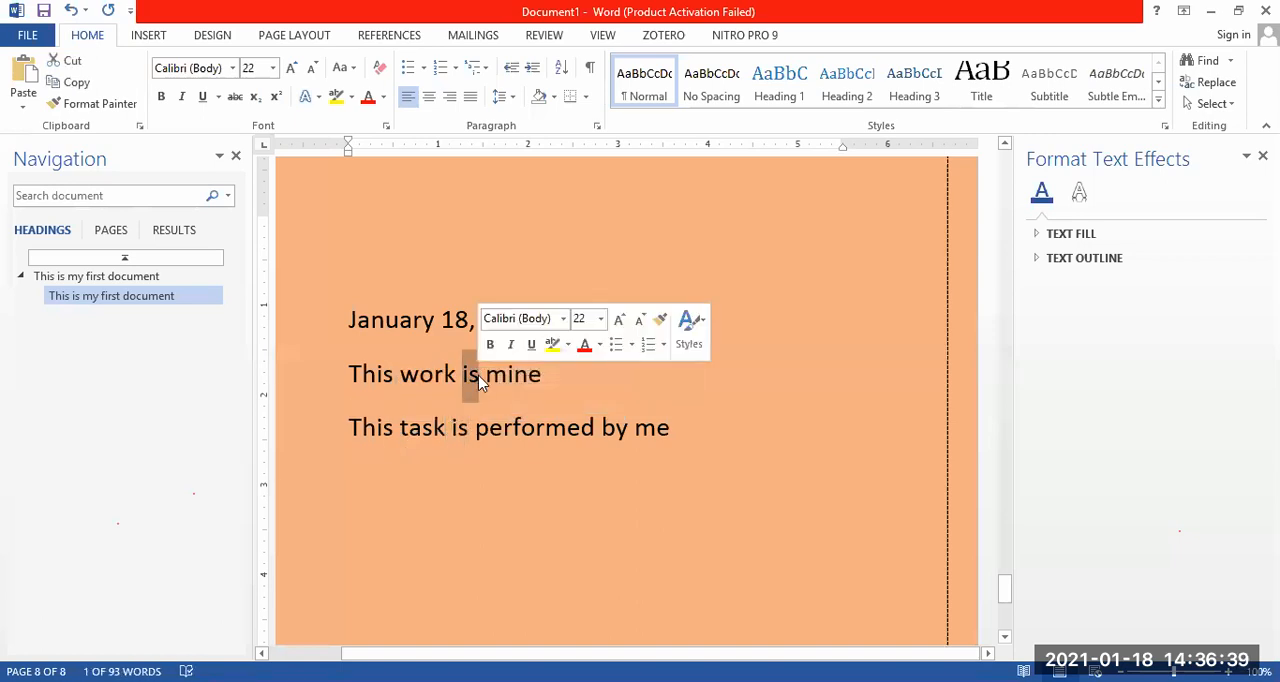
left_click(465, 431)
left_click(465, 431)
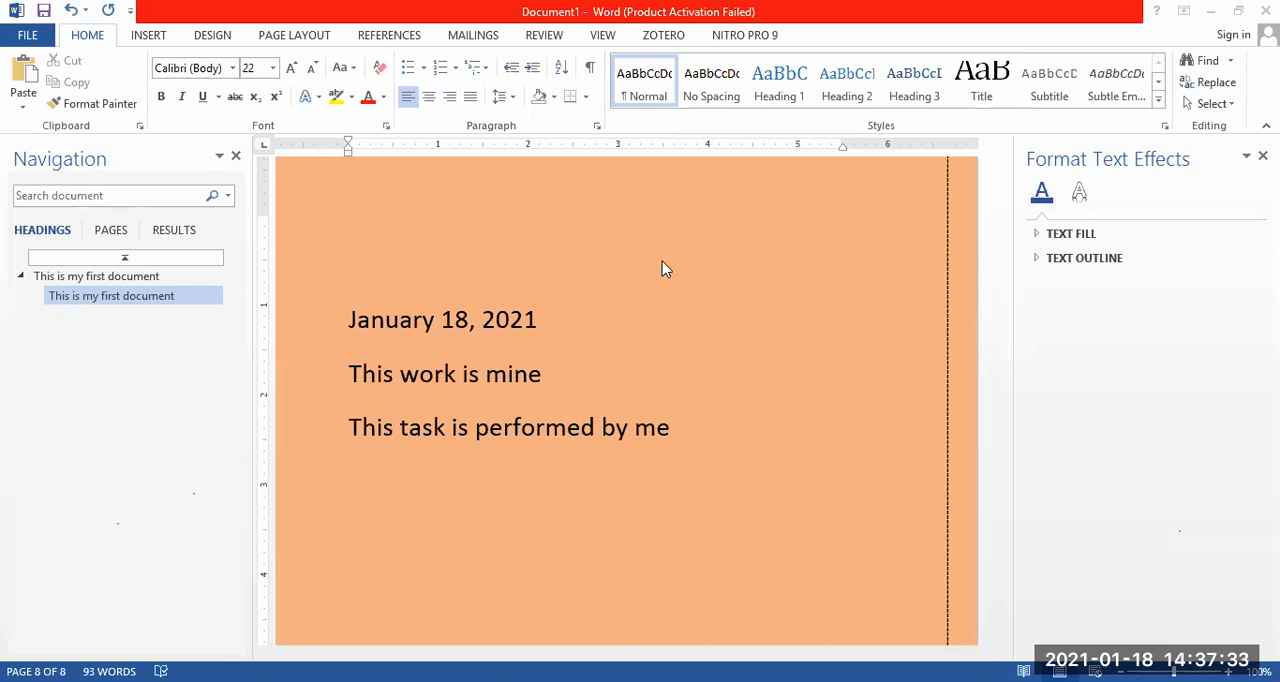
Select the whole "January 18, 2021" line and clear the selection by placing the cursor before "is" in the last line.
left_click(340, 320)
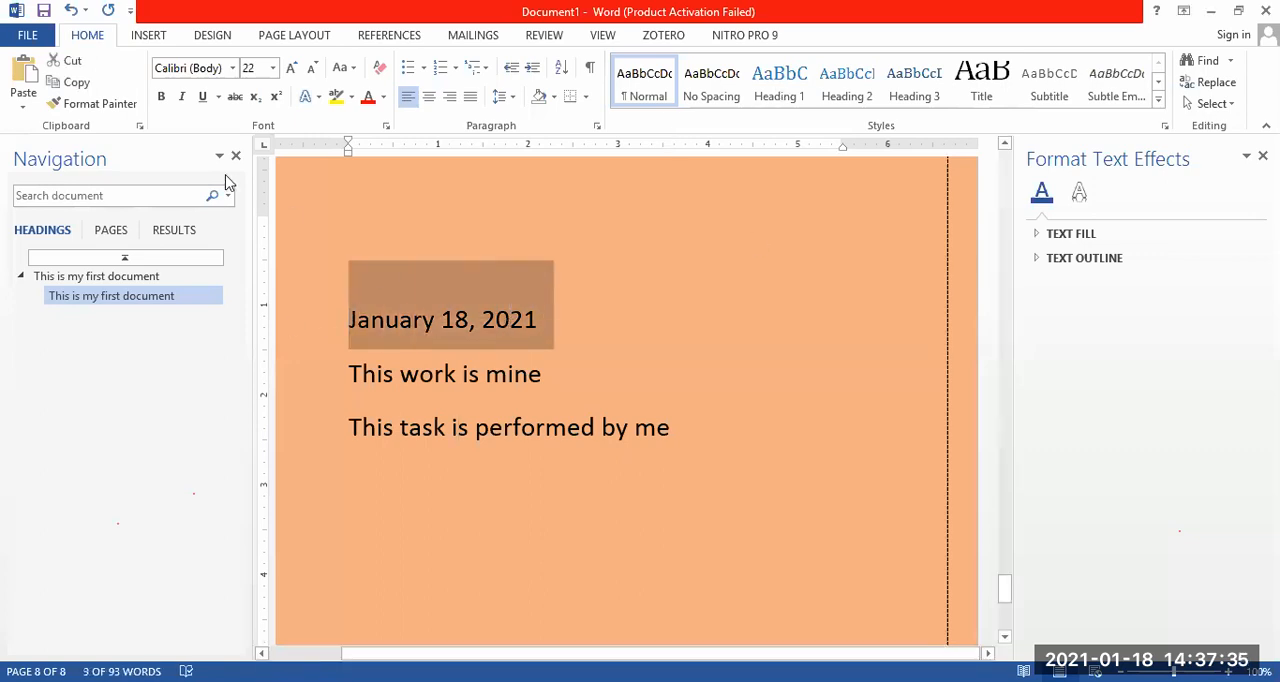
left_click(454, 420)
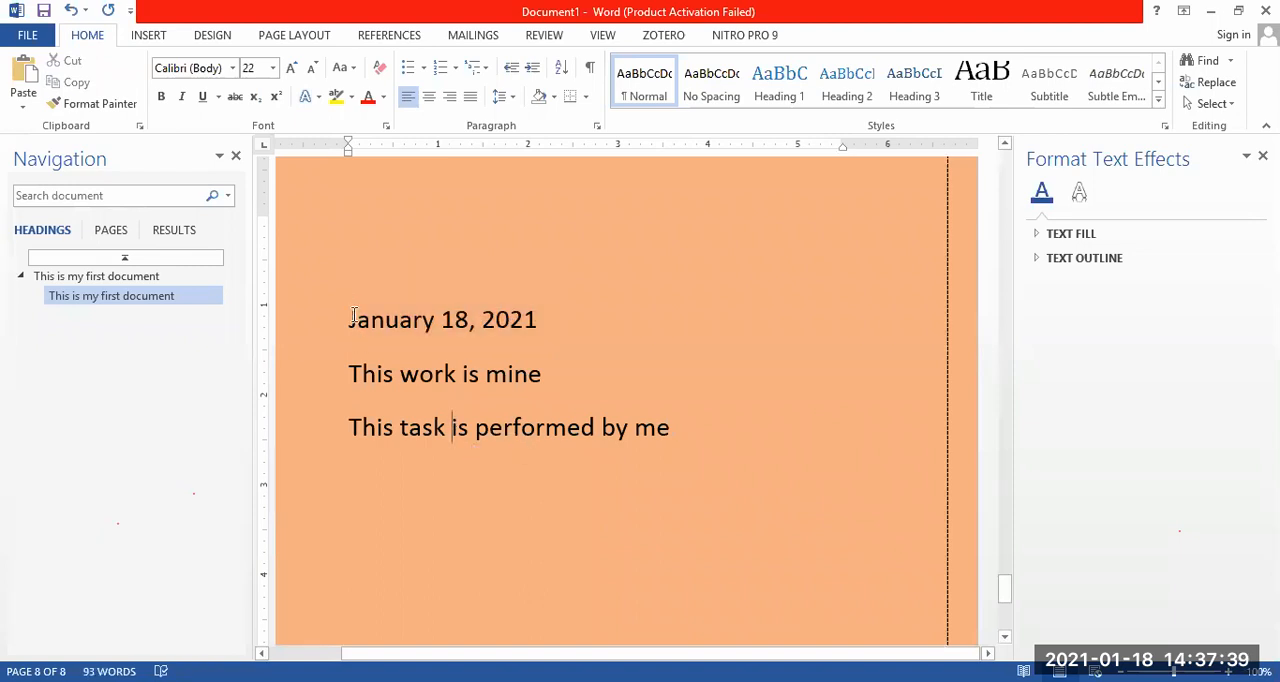